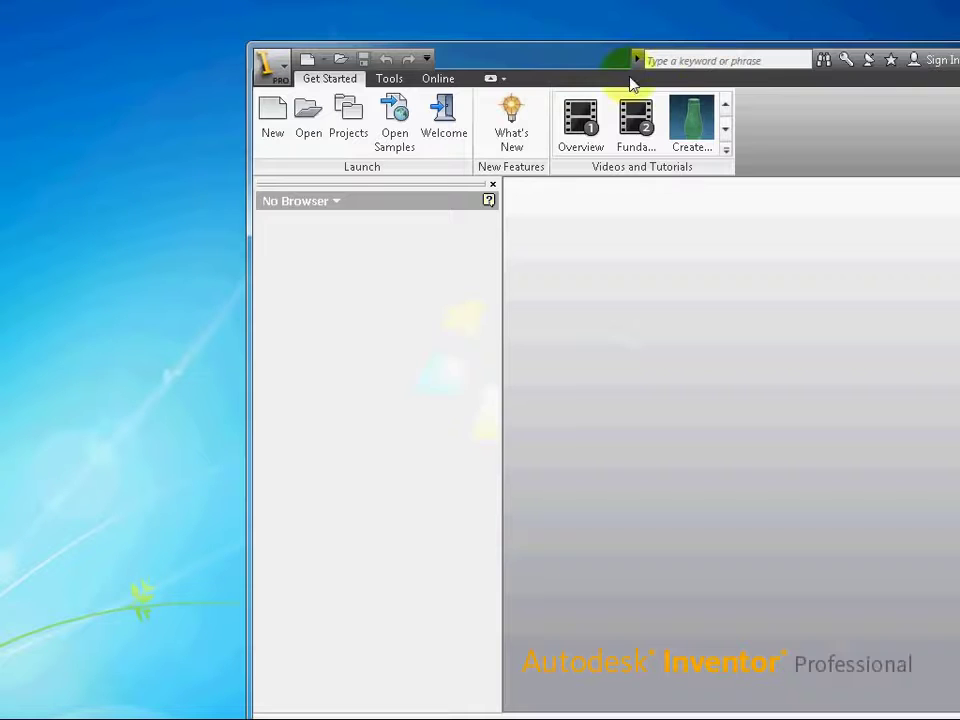
Create a new assembly from the metric Standard (mm).iam template
{"action": "double_click", "coordinate": [533, 57]}
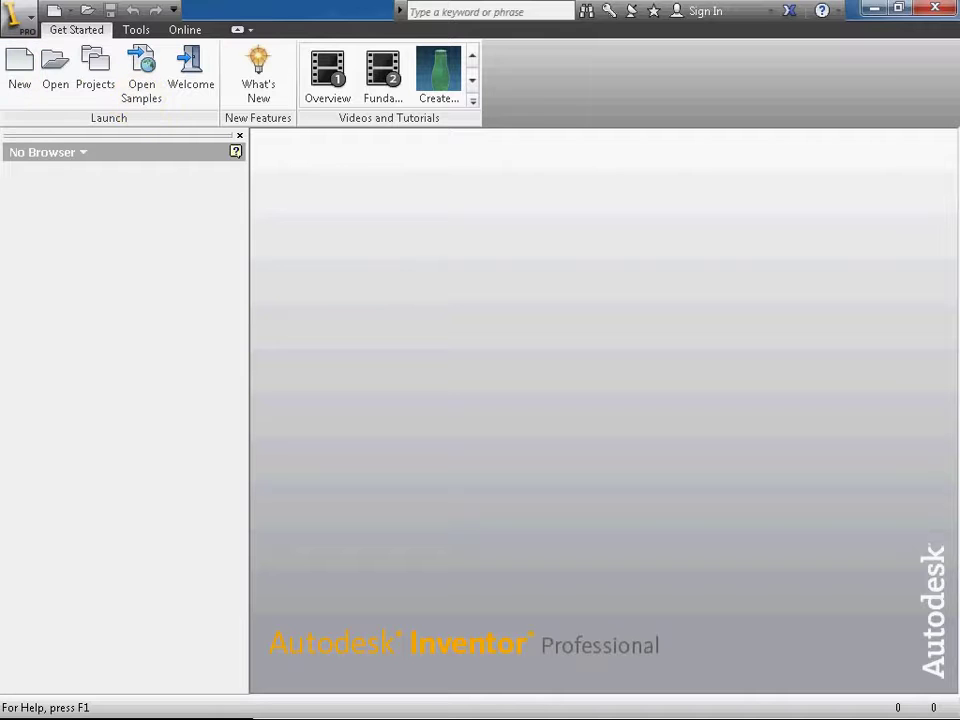
{"action": "left_click", "coordinate": [124, 93]}
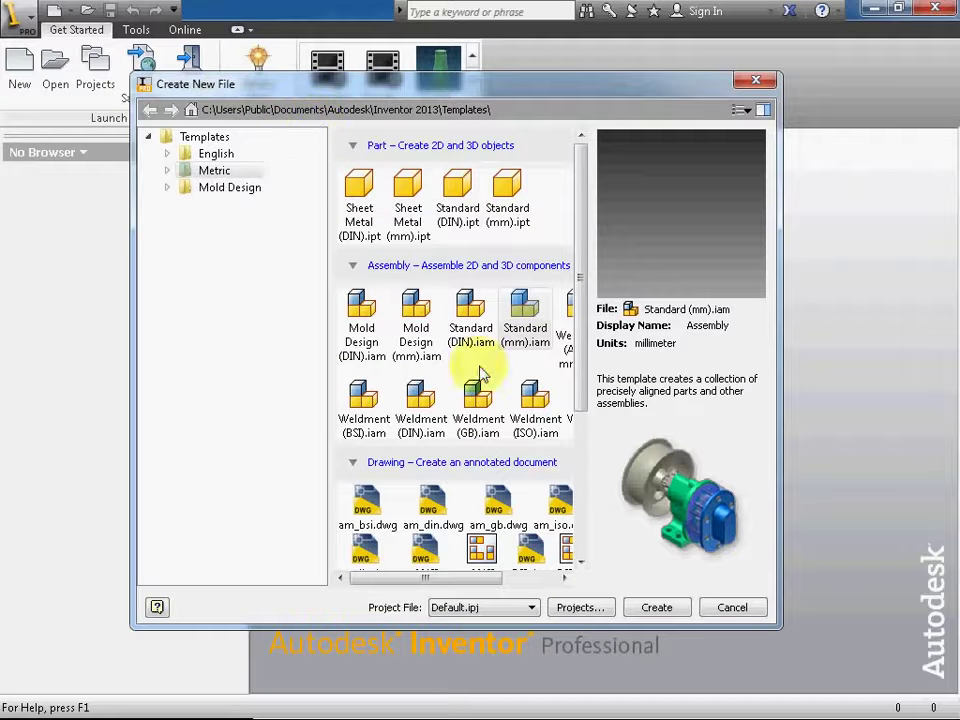
{"action": "left_click", "coordinate": [656, 607]}
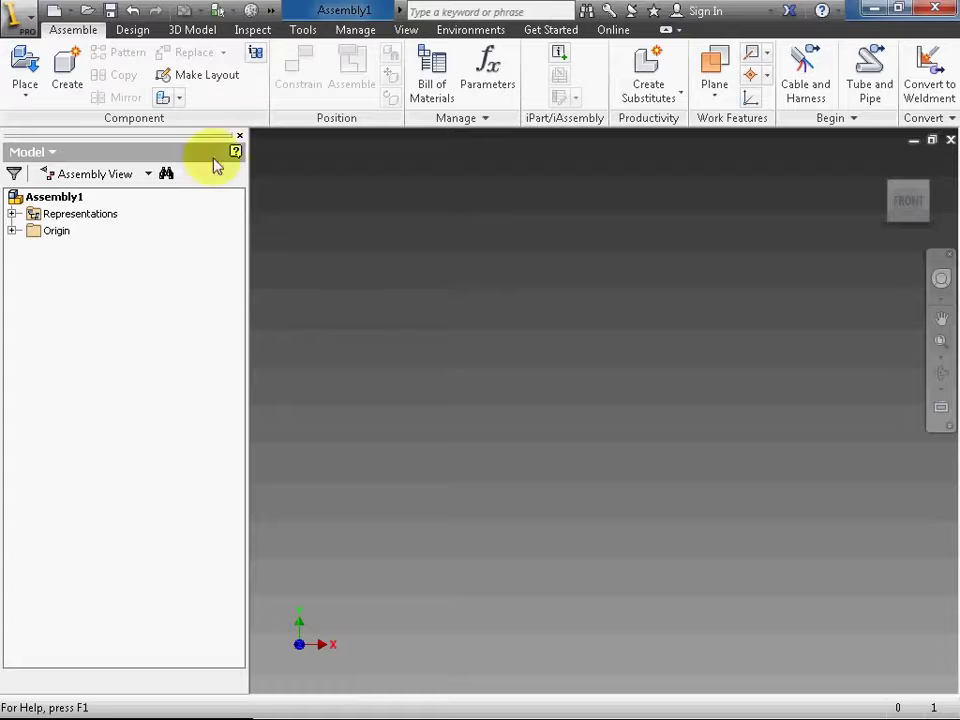
Start a new in-place component and choose the metric Standard (mm).ipt template for it
{"action": "left_click", "coordinate": [68, 72]}
{"action": "left_click_drag", "start_coordinate": [488, 217], "coordinate": [437, 201]}
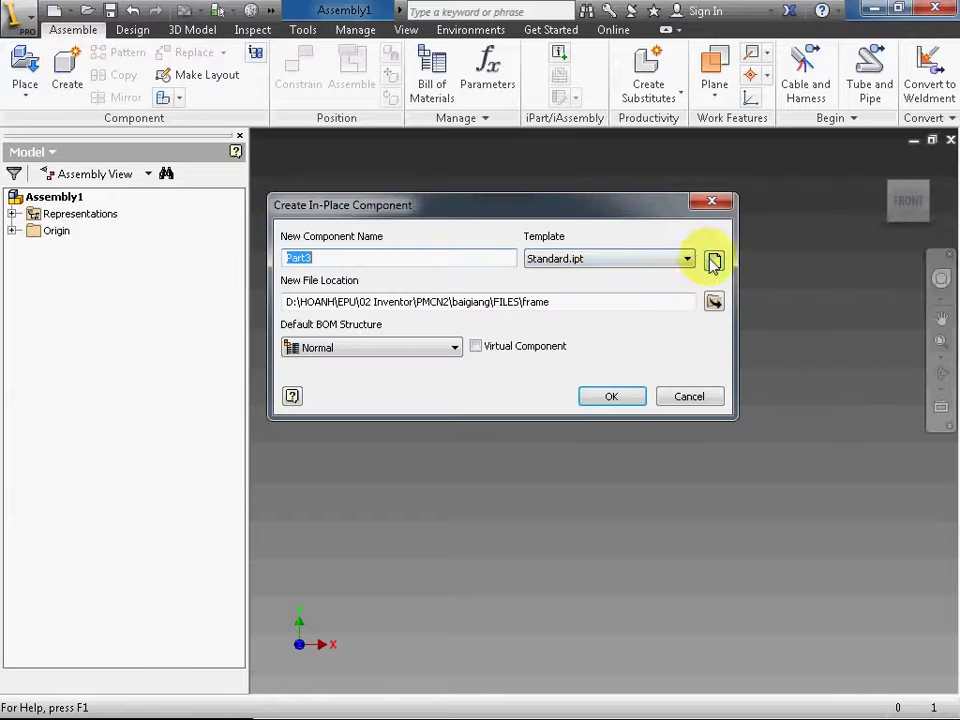
{"action": "left_click", "coordinate": [714, 260]}
{"action": "left_click", "coordinate": [313, 118]}
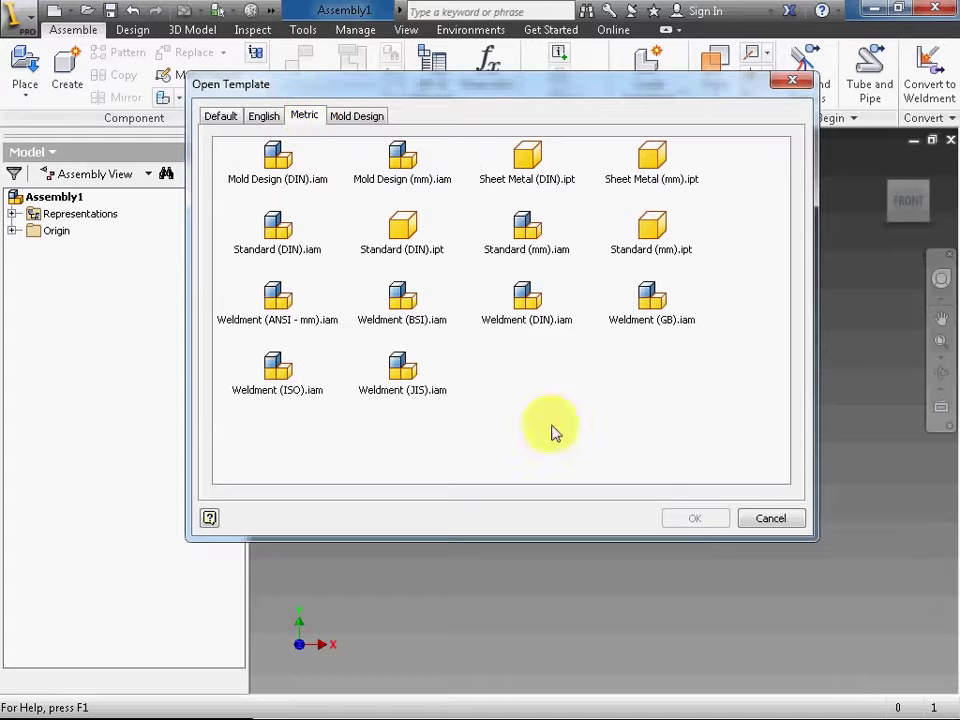
{"action": "left_click", "coordinate": [650, 226]}
{"action": "left_click", "coordinate": [694, 517]}
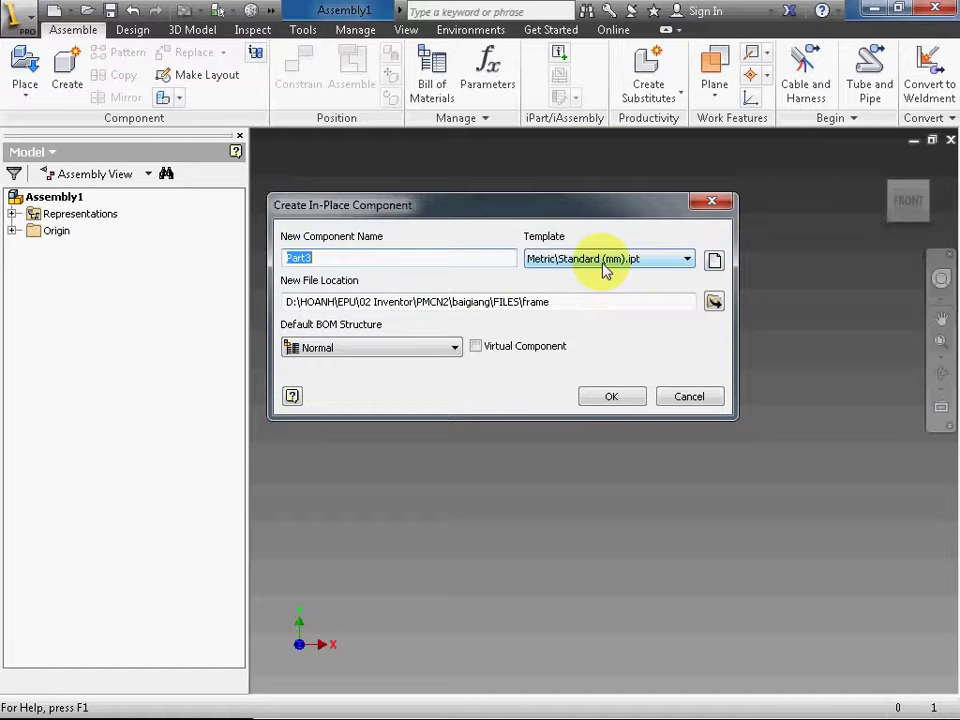
Create a folder named frame1 inside FILES and set the component to save there as khung
{"action": "left_click", "coordinate": [714, 301]}
{"action": "left_click", "coordinate": [687, 182]}
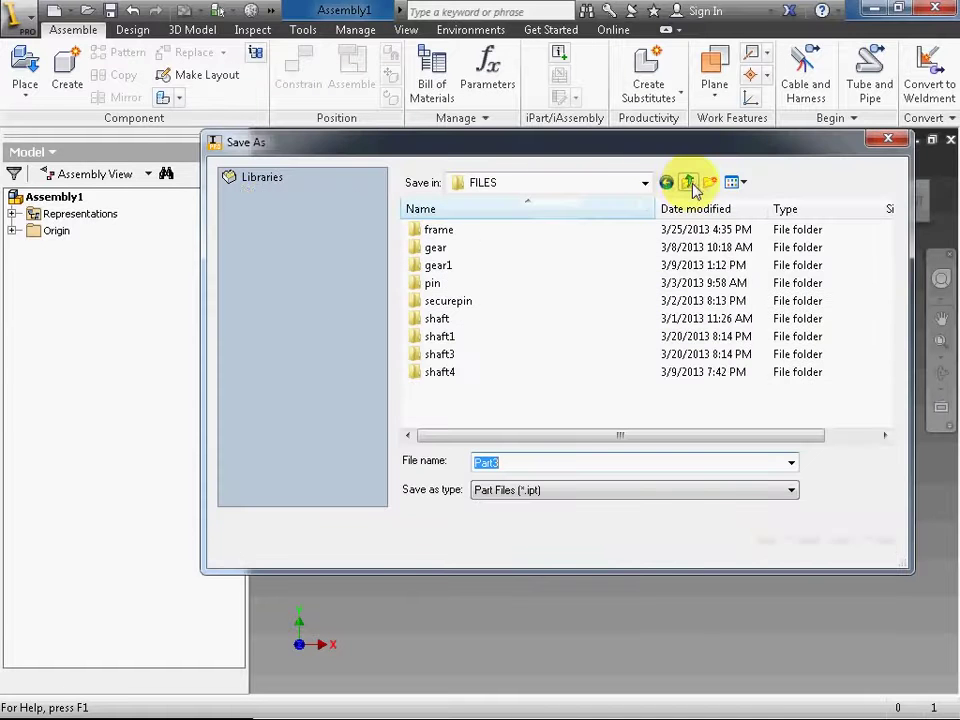
{"action": "left_click", "coordinate": [709, 182]}
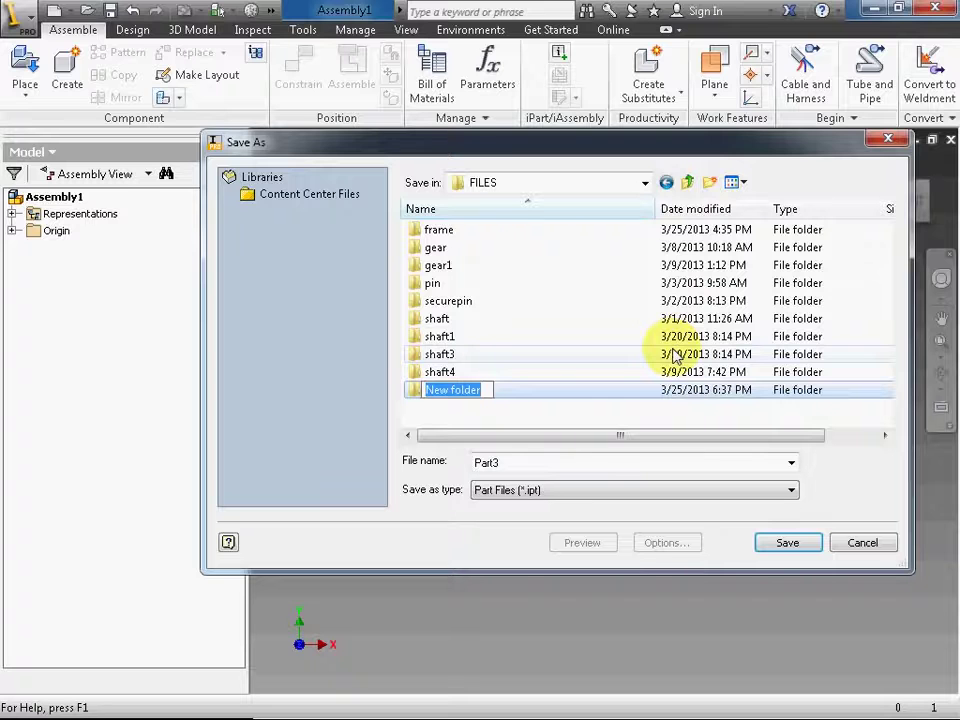
{"action": "type", "text": "frame1"}
{"action": "key", "text": "Return"}
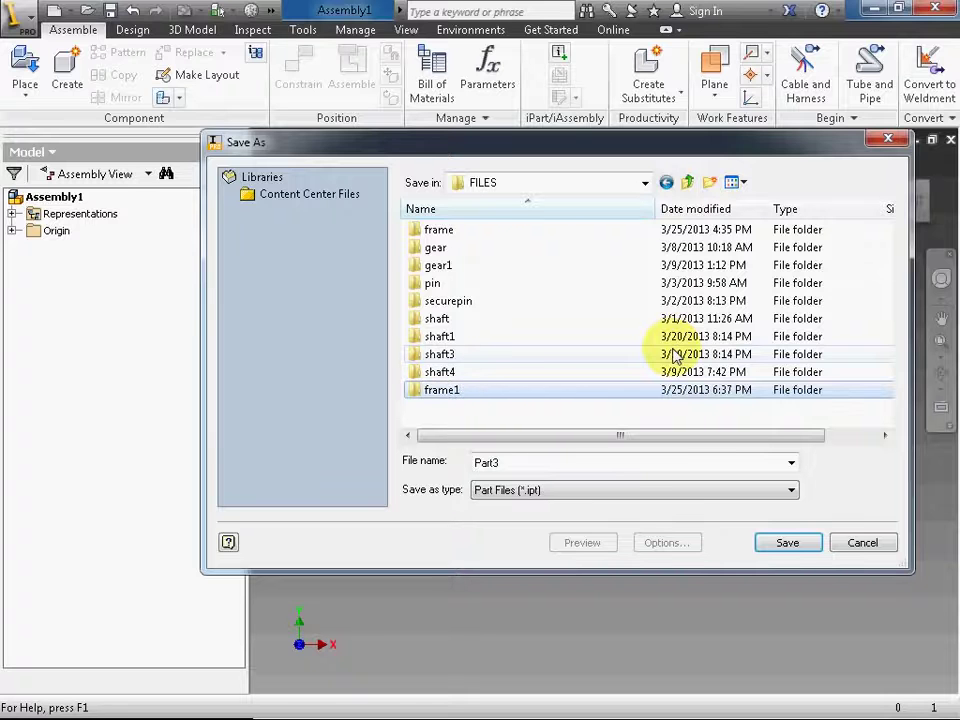
{"action": "double_click", "coordinate": [625, 389]}
{"action": "double_click", "coordinate": [615, 465]}
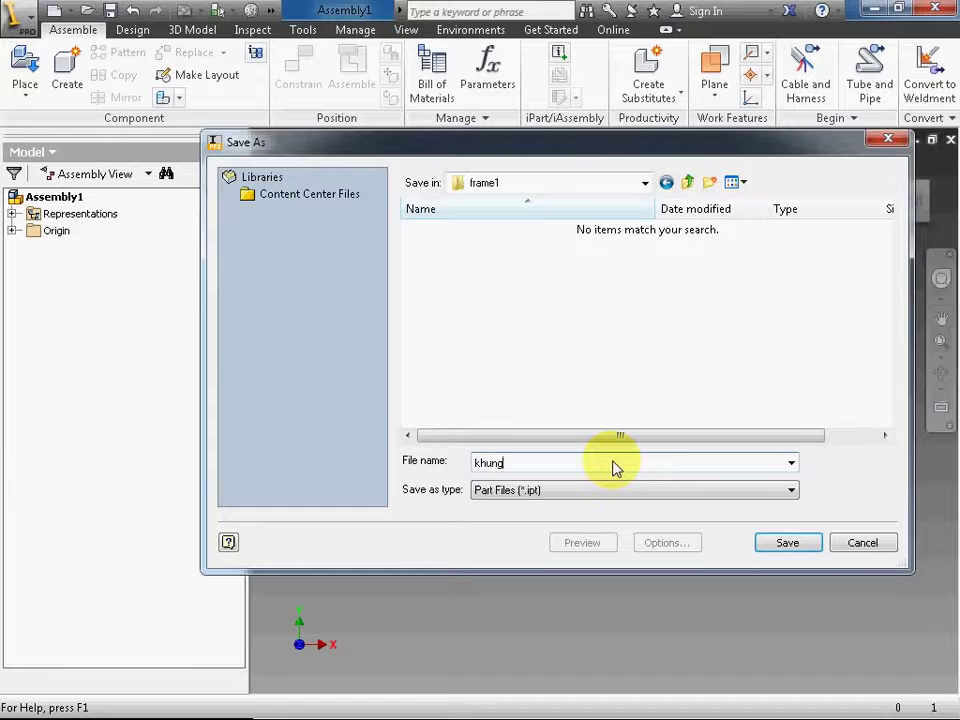
{"action": "left_click", "coordinate": [787, 542]}
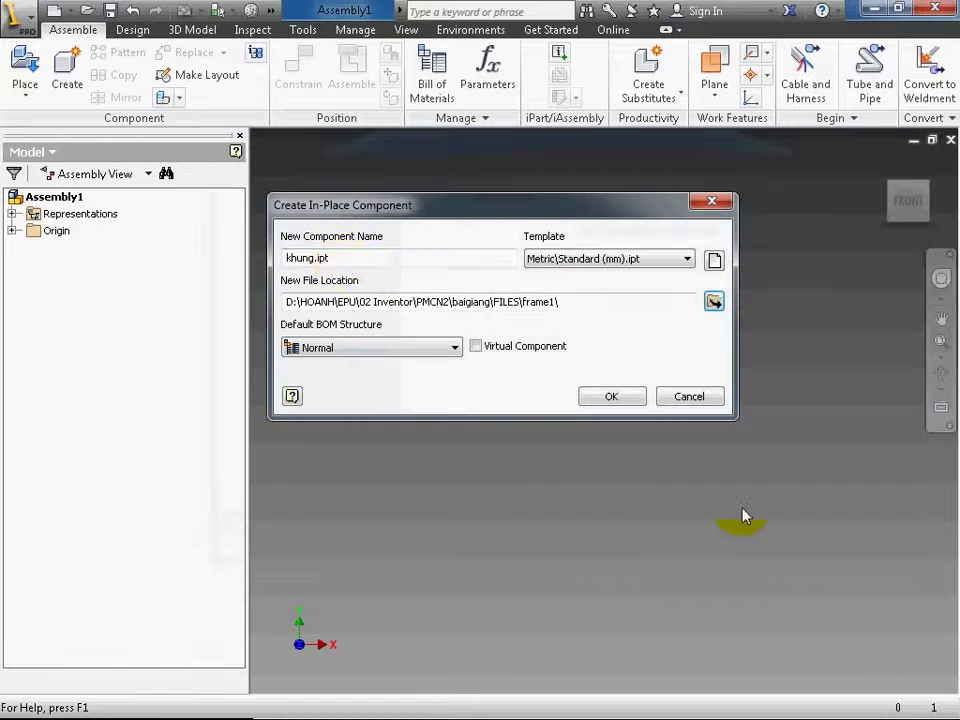
Create the khung component on the assembly's XY plane
{"action": "left_click", "coordinate": [600, 397]}
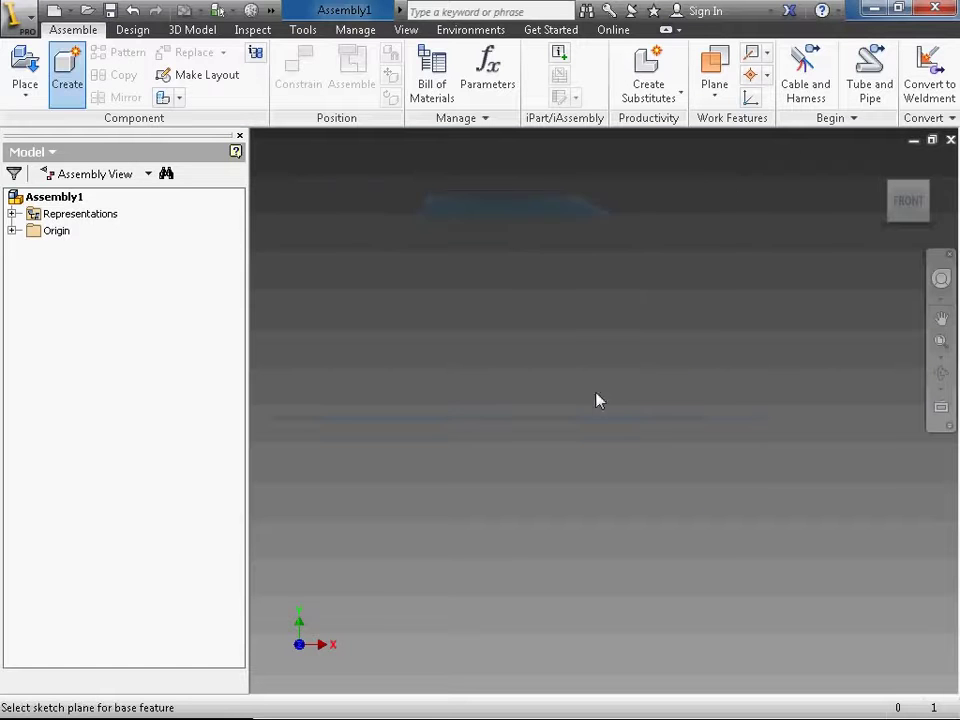
{"action": "left_click", "coordinate": [11, 230]}
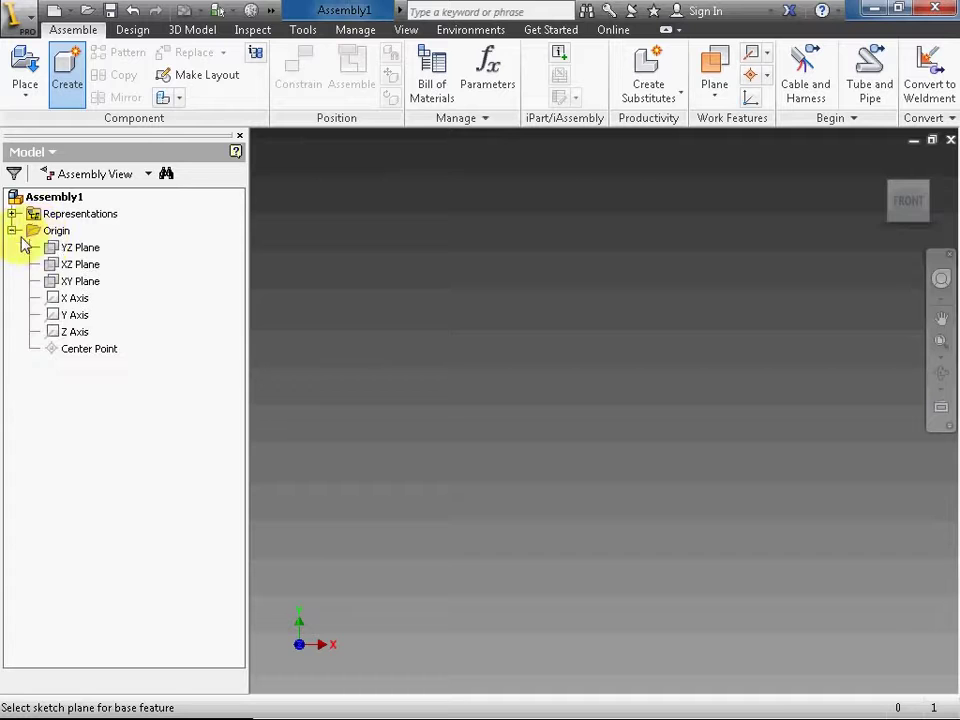
{"action": "left_click", "coordinate": [75, 281]}
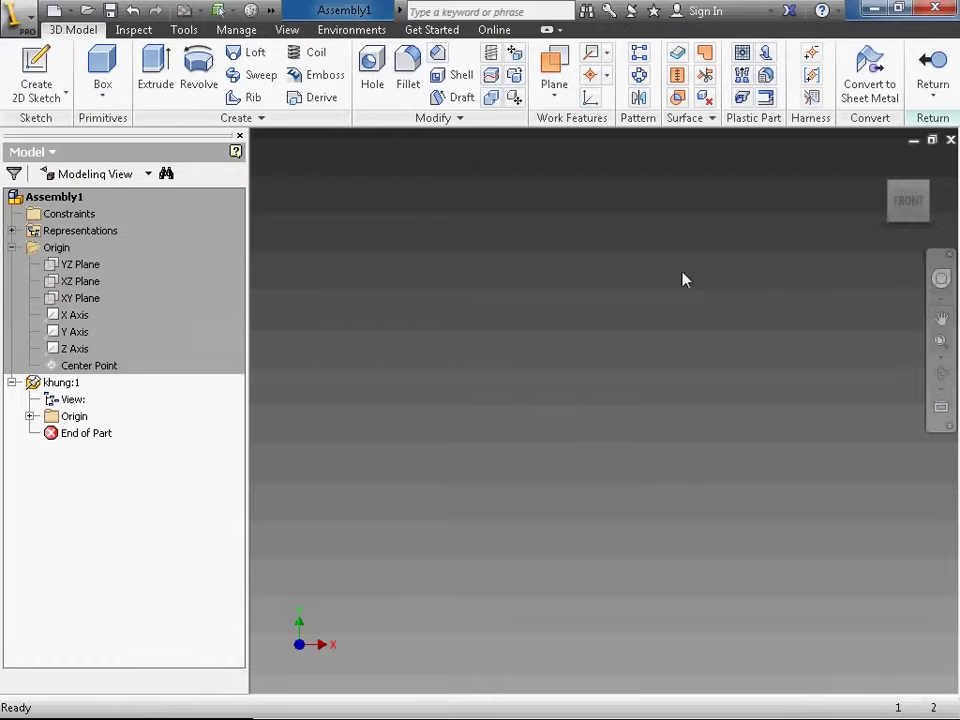
Sketch a rectangle about 10 by 14.6 mm on the XY plane, its base on the horizontal axis across the origin
{"action": "left_click", "coordinate": [42, 68]}
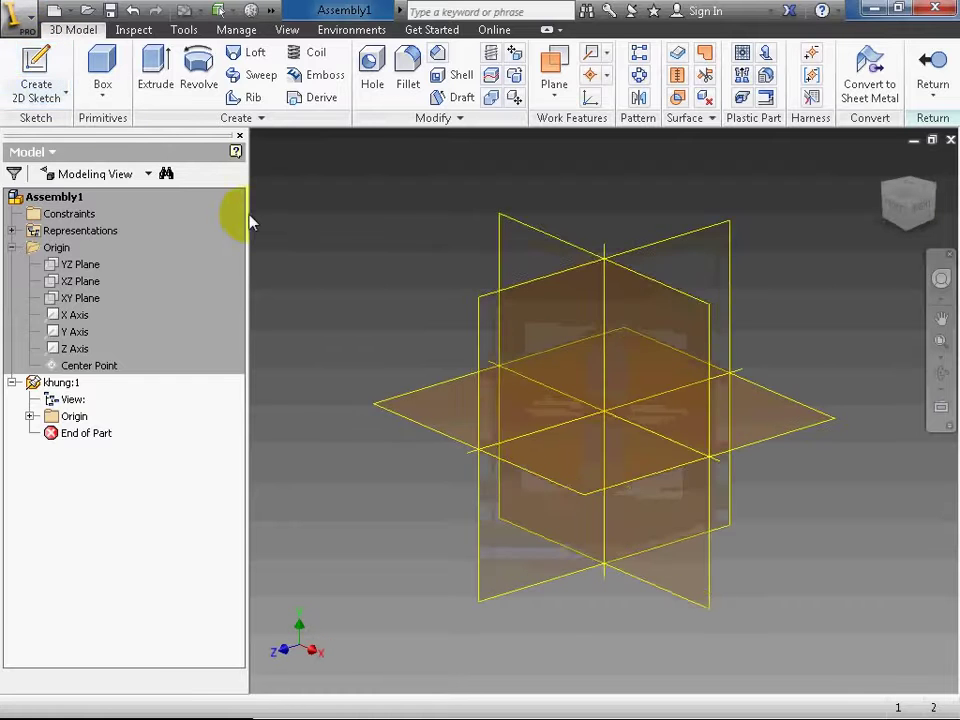
{"action": "left_click", "coordinate": [520, 263]}
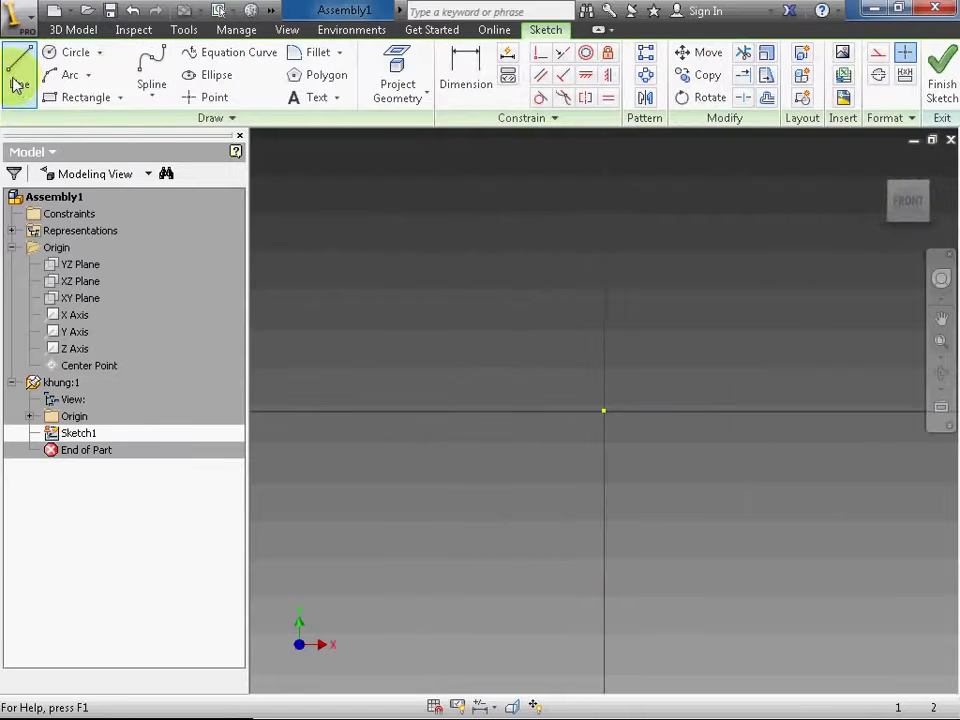
{"action": "left_click", "coordinate": [20, 80]}
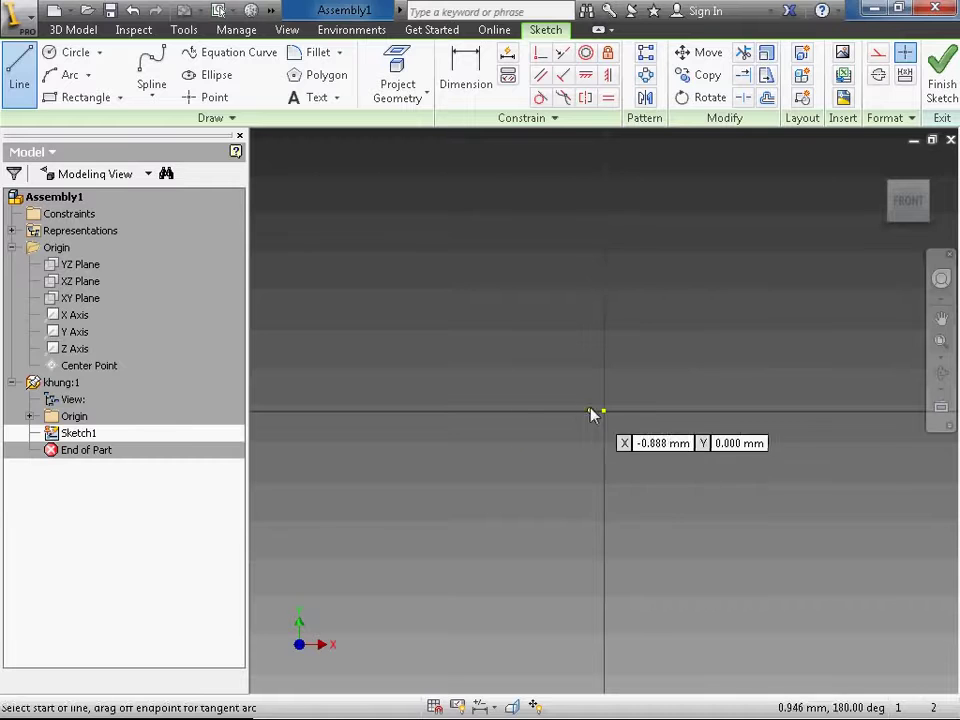
{"action": "left_click", "coordinate": [86, 97]}
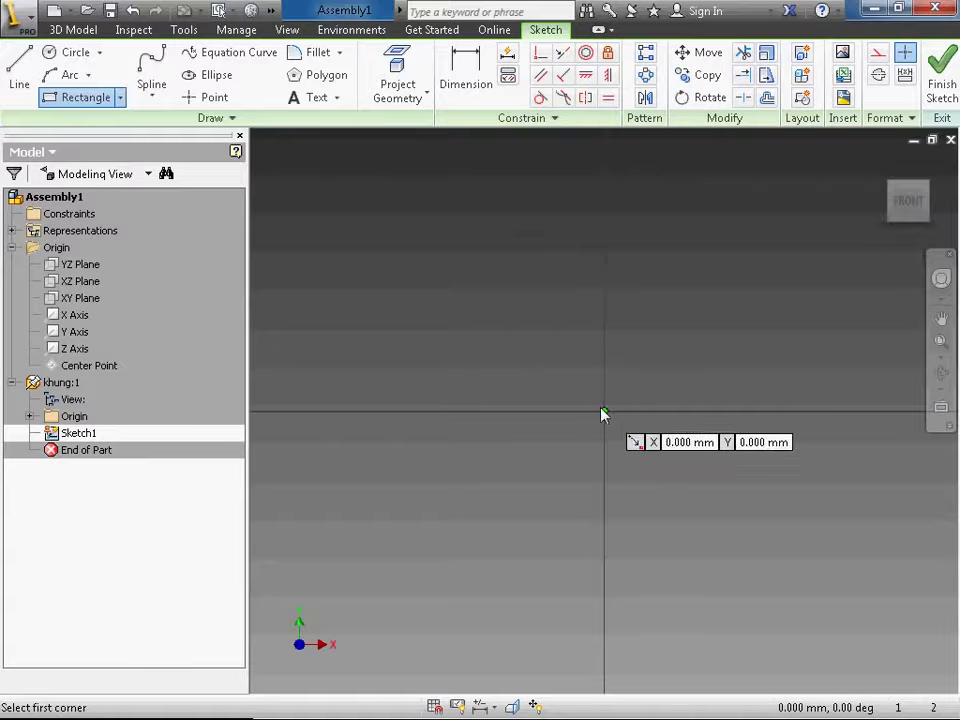
{"action": "left_click", "coordinate": [522, 411]}
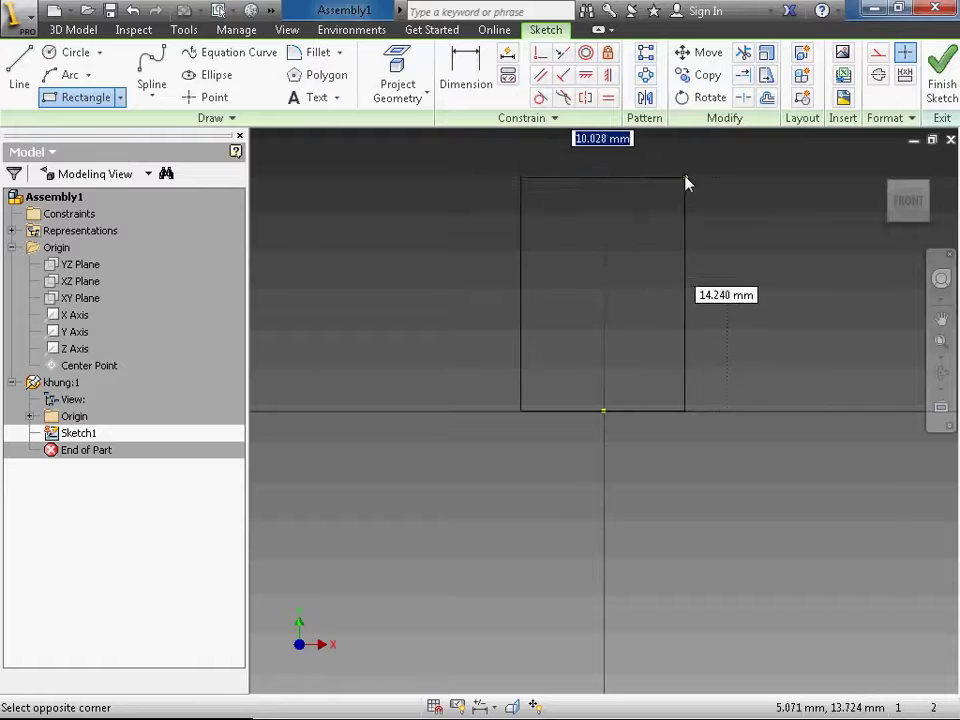
{"action": "left_click", "coordinate": [684, 173]}
Dimension the rectangle's vertical side and set its height to 1500 mm
{"action": "key", "text": "d"}
{"action": "left_click", "coordinate": [686, 268]}
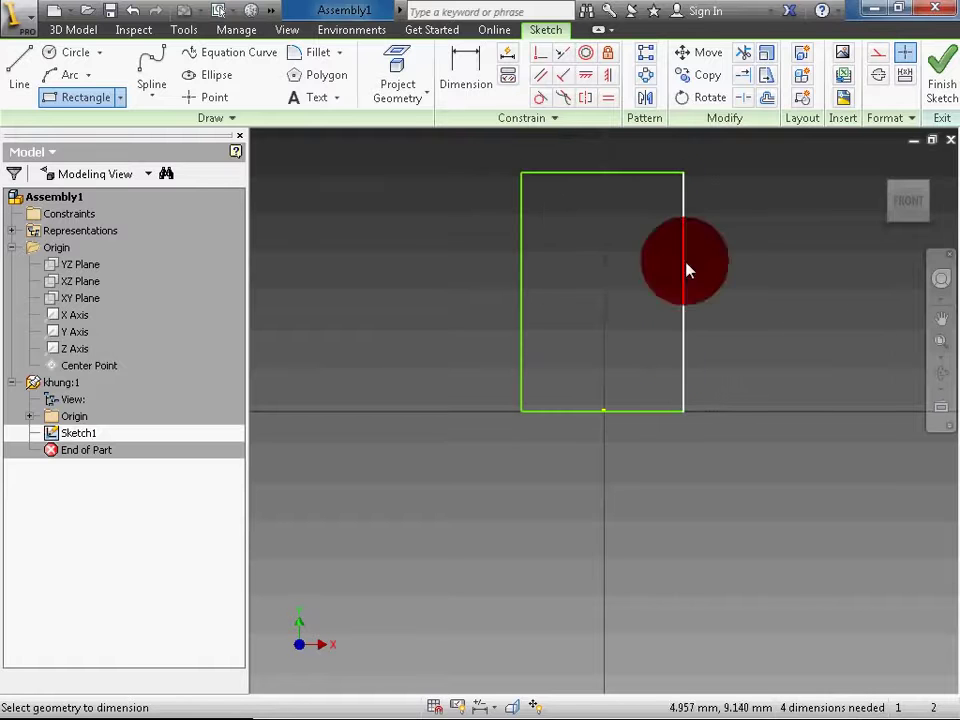
{"action": "left_click", "coordinate": [729, 282]}
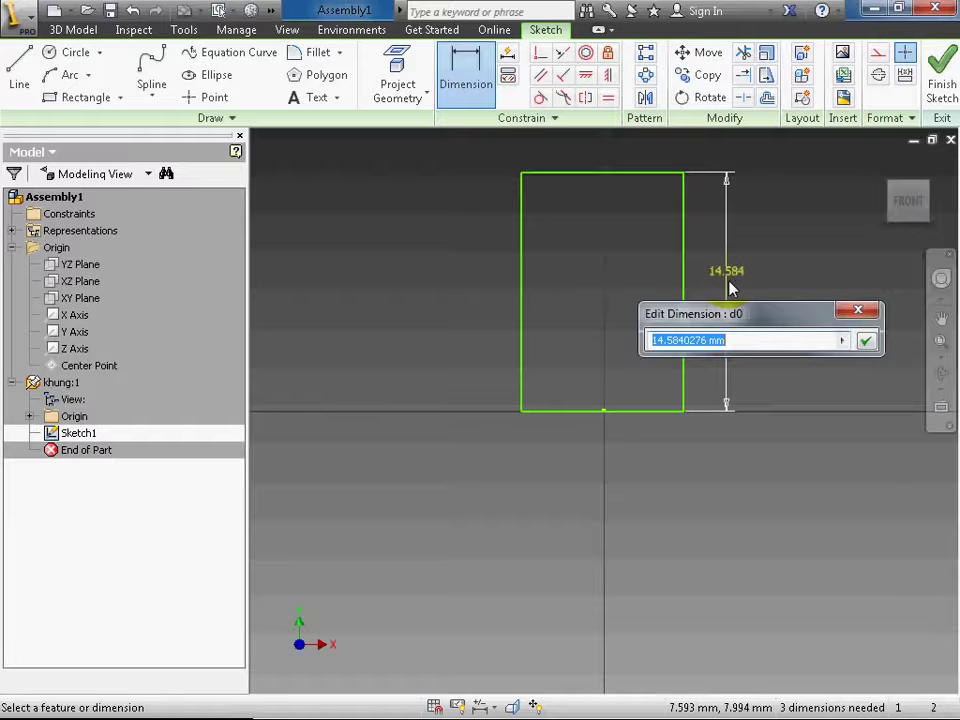
{"action": "type", "text": "1500"}
{"action": "key", "text": "Return"}
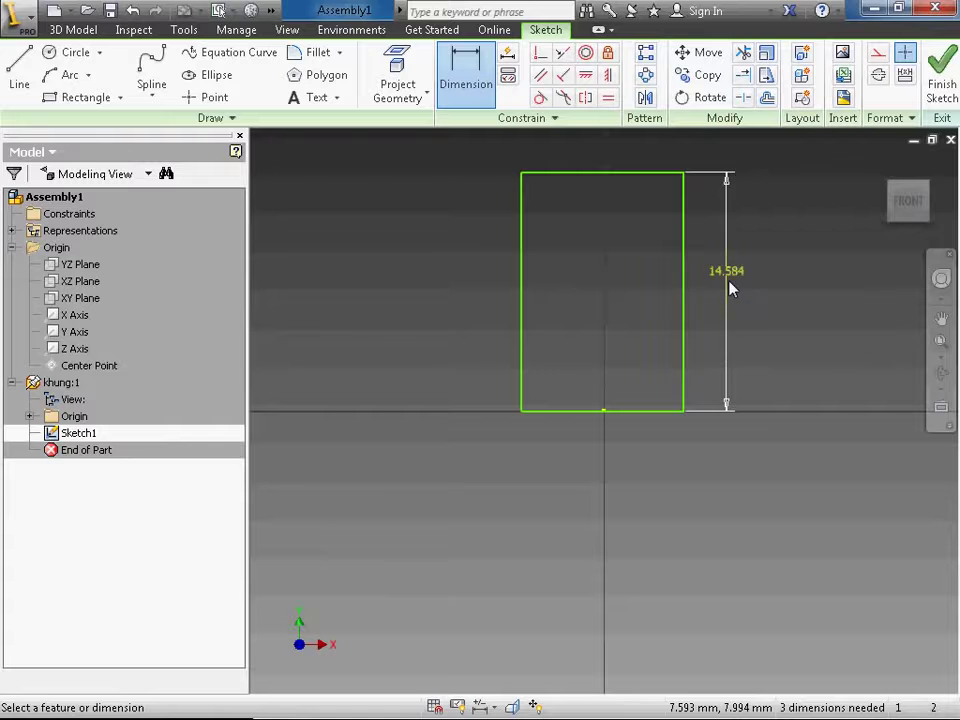
Dimension the rectangle's upper edge and set its width to 1000 mm
{"action": "scroll", "coordinate": [760, 398], "scroll_direction": "up", "scroll_amount": 5}
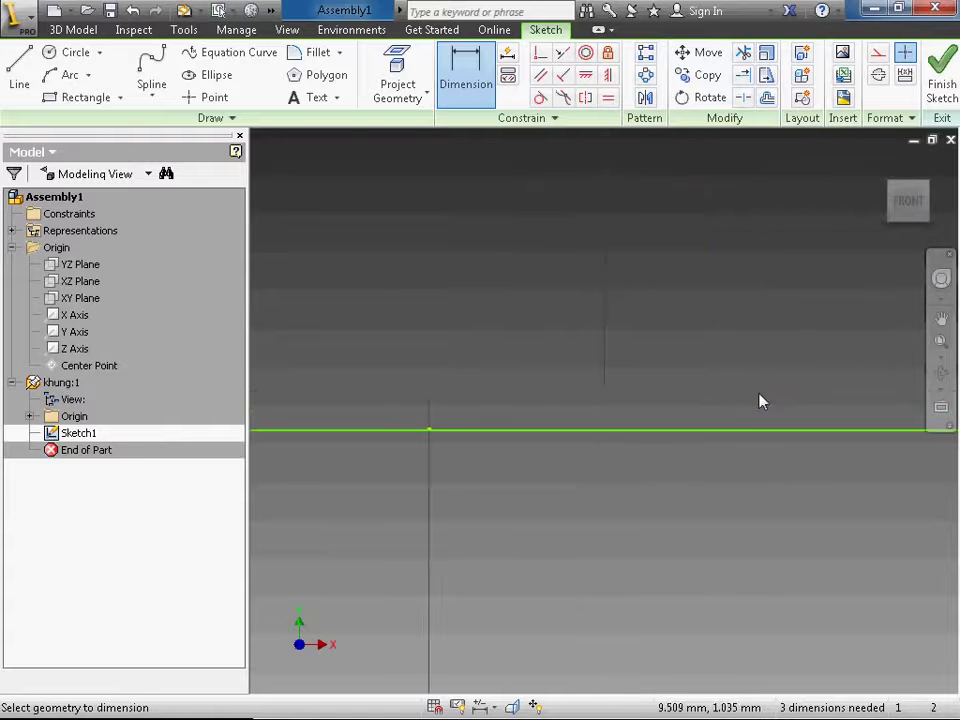
{"action": "scroll", "coordinate": [690, 415], "scroll_direction": "down", "scroll_amount": 3}
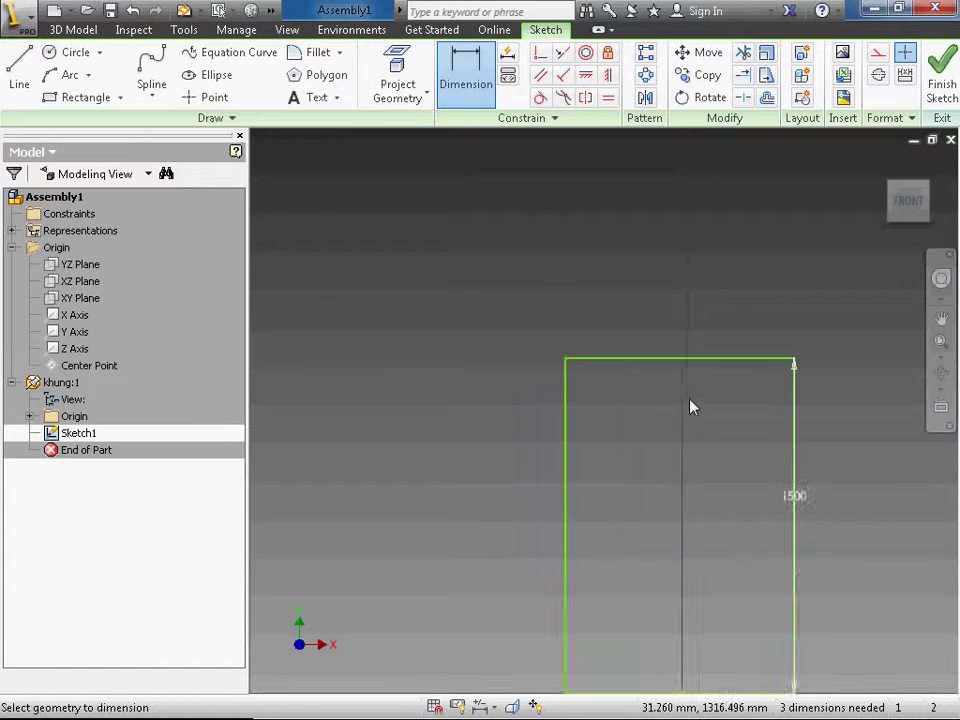
{"action": "middle_click_drag", "start_coordinate": [690, 405], "coordinate": [709, 297]}
{"action": "left_click", "coordinate": [722, 253]}
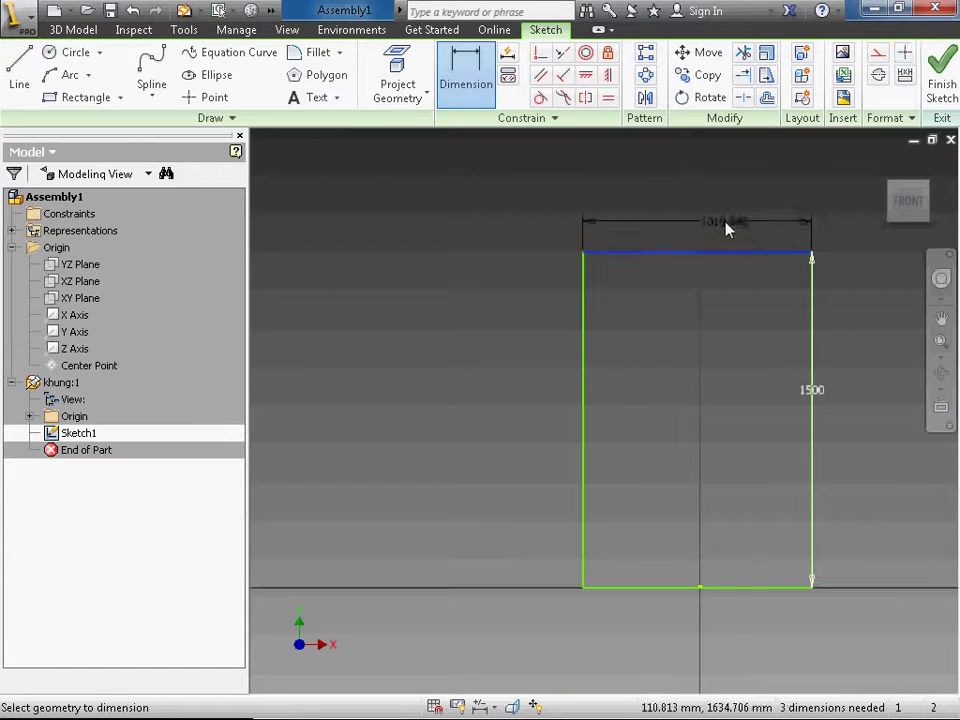
{"action": "left_click", "coordinate": [726, 227]}
{"action": "type", "text": "1000"}
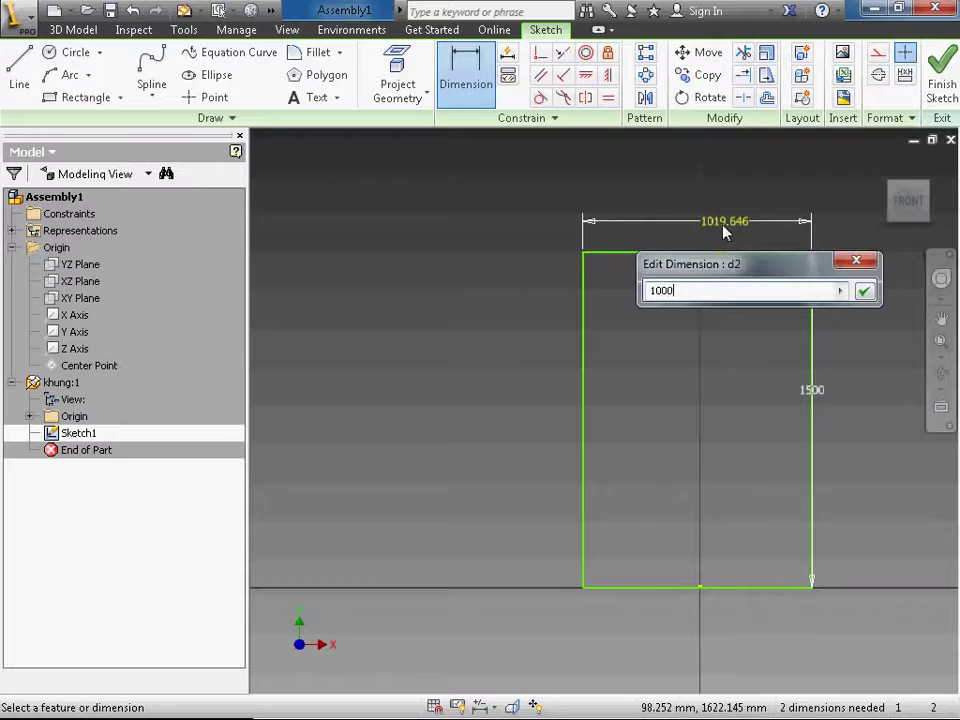
{"action": "key", "text": "Return"}
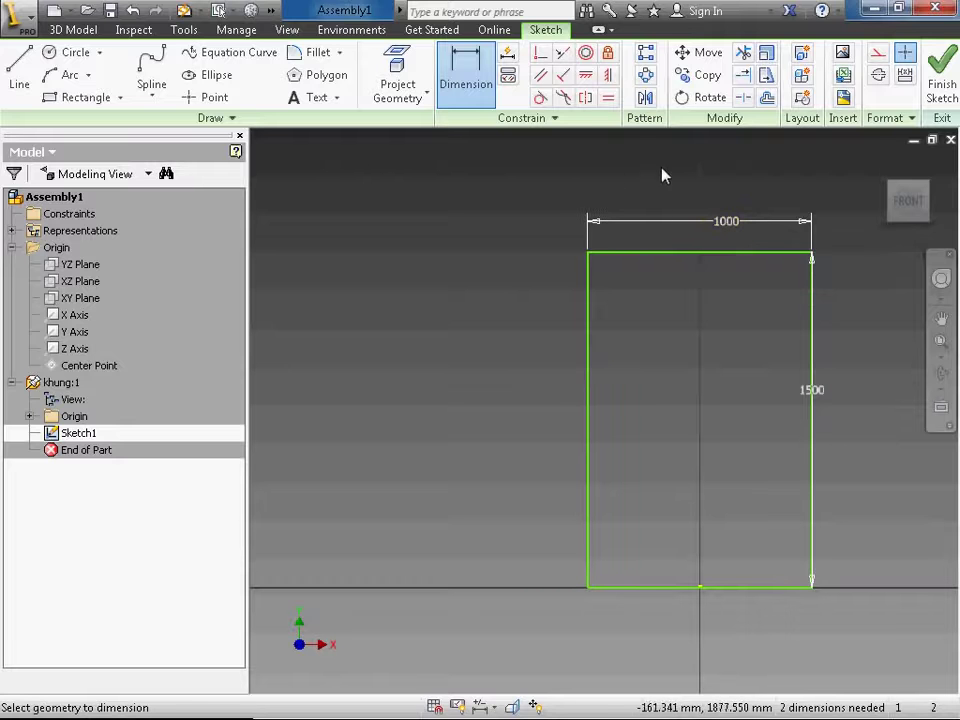
Centre the rectangle on the origin with a Vertical constraint between the origin and the base line's midpoint
{"action": "left_click", "coordinate": [608, 76]}
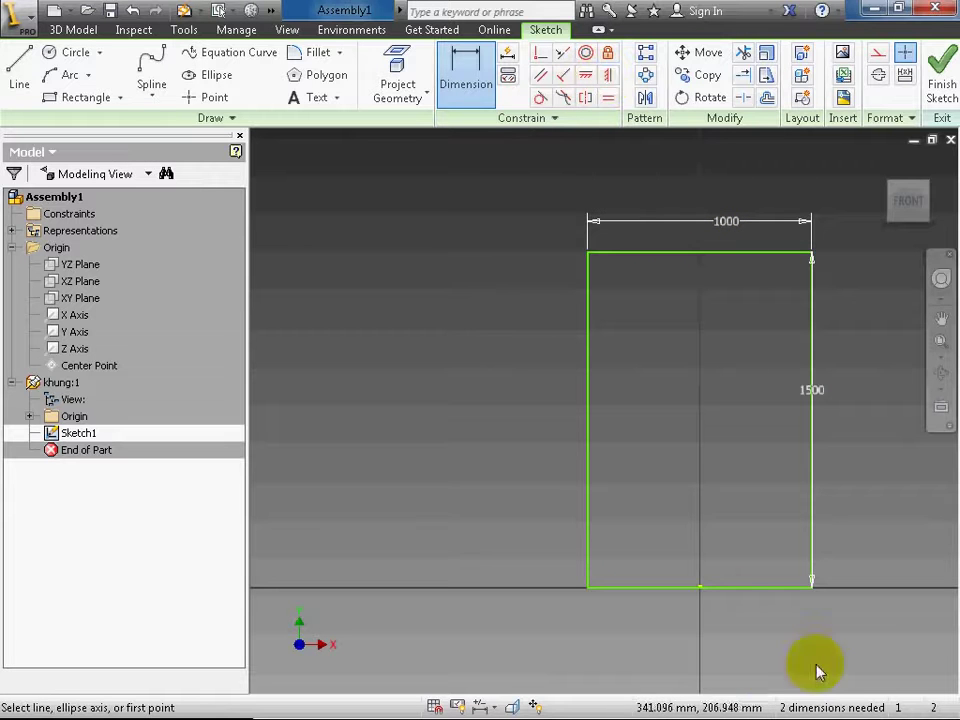
{"action": "scroll", "coordinate": [700, 595], "scroll_direction": "up", "scroll_amount": 5}
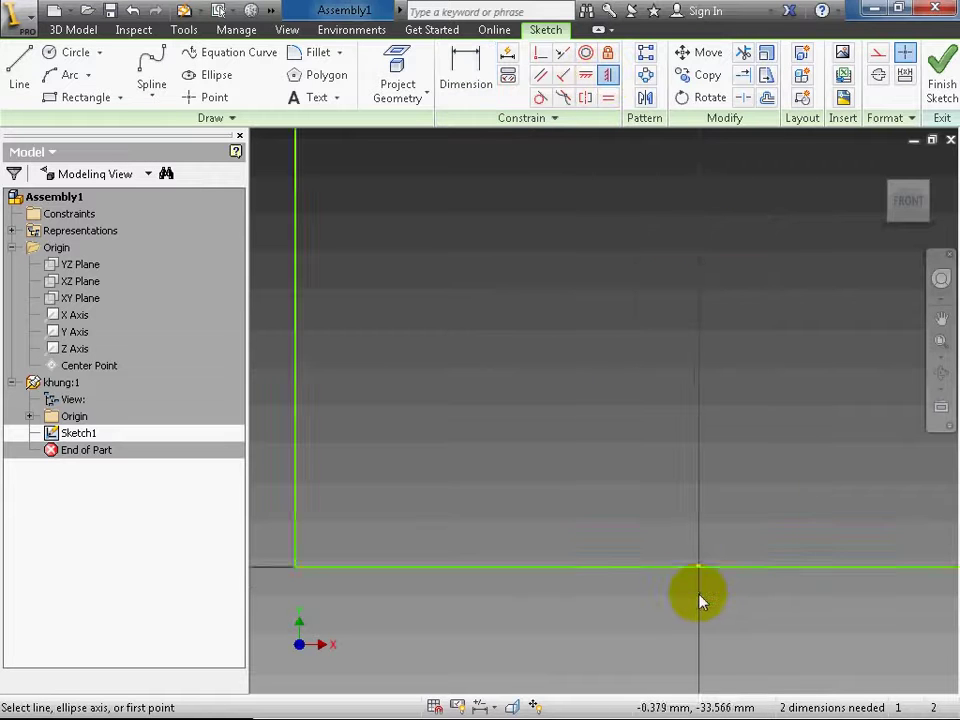
{"action": "scroll", "coordinate": [700, 598], "scroll_direction": "up", "scroll_amount": 4}
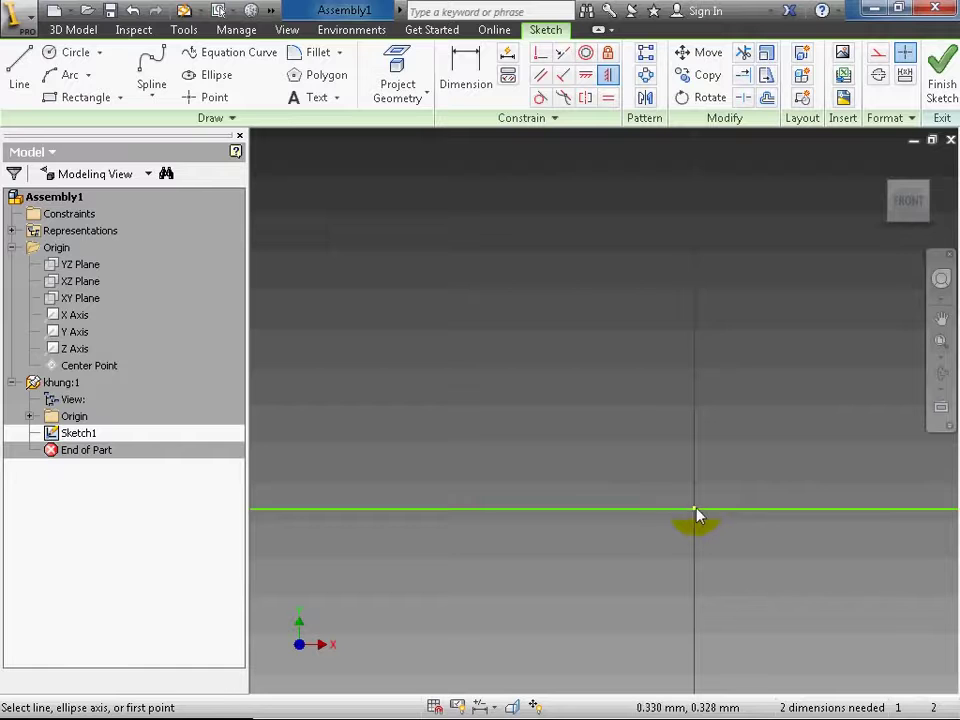
{"action": "left_click", "coordinate": [693, 511]}
{"action": "left_click", "coordinate": [697, 531]}
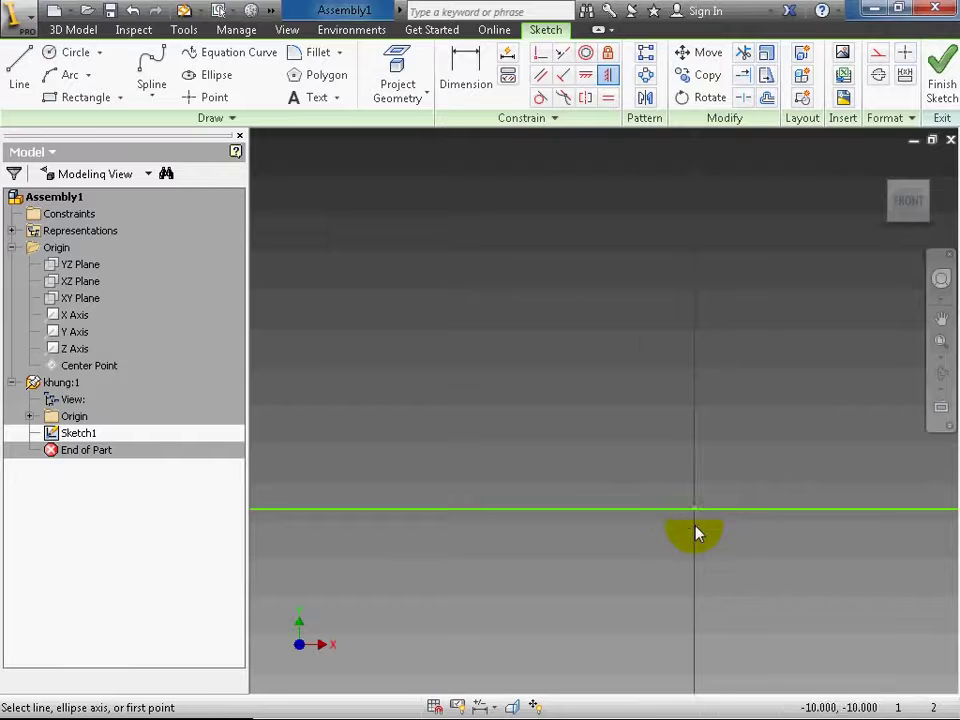
{"action": "scroll", "coordinate": [698, 540], "scroll_direction": "down", "scroll_amount": 6}
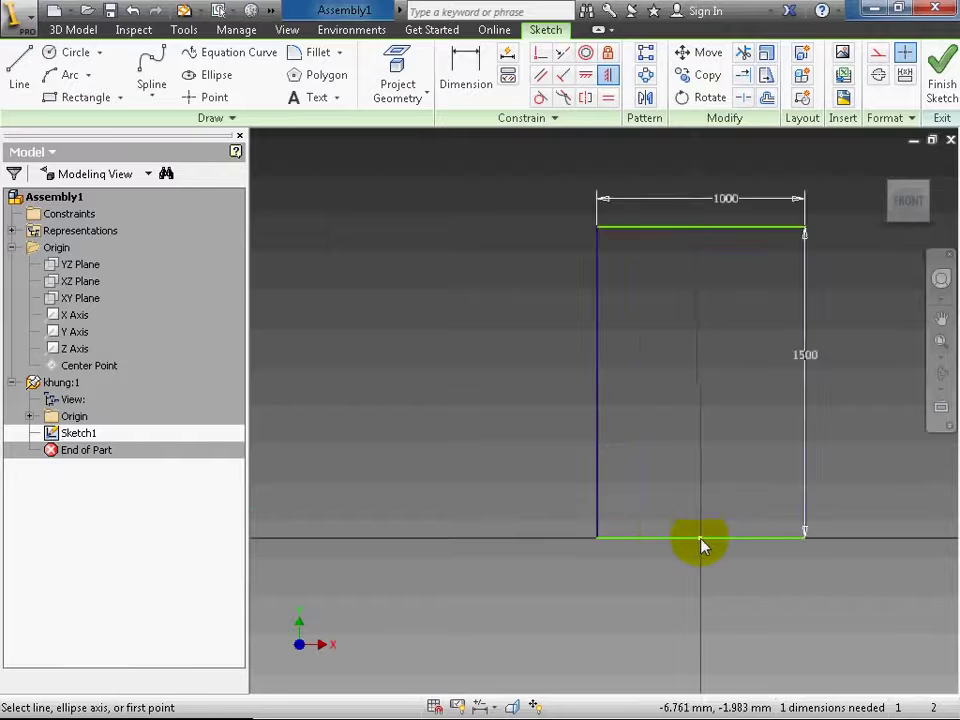
Finish the rectangle sketch and return from the khung part to the top-level assembly
{"action": "left_click", "coordinate": [937, 85]}
{"action": "scroll", "coordinate": [704, 316], "scroll_direction": "down", "scroll_amount": 5}
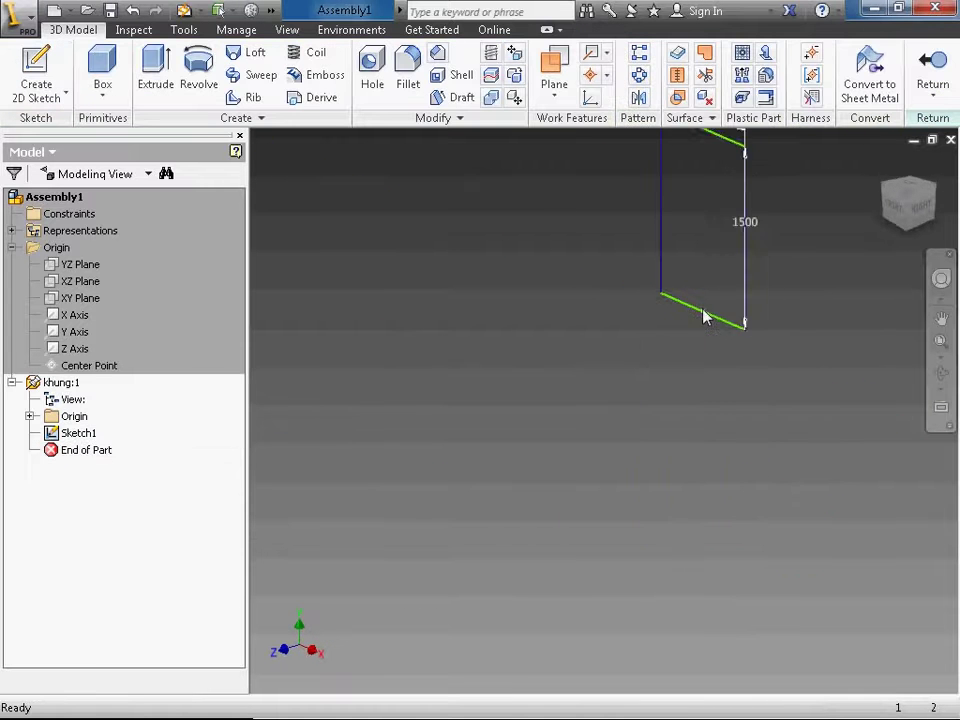
{"action": "mouse_move", "coordinate": [704, 316]}
{"action": "middle_mouse_down"}
{"action": "mouse_move", "coordinate": [647, 484]}
{"action": "mouse_move", "coordinate": [630, 650]}
{"action": "middle_mouse_up"}
{"action": "middle_click_drag", "start_coordinate": [699, 484], "coordinate": [650, 405]}
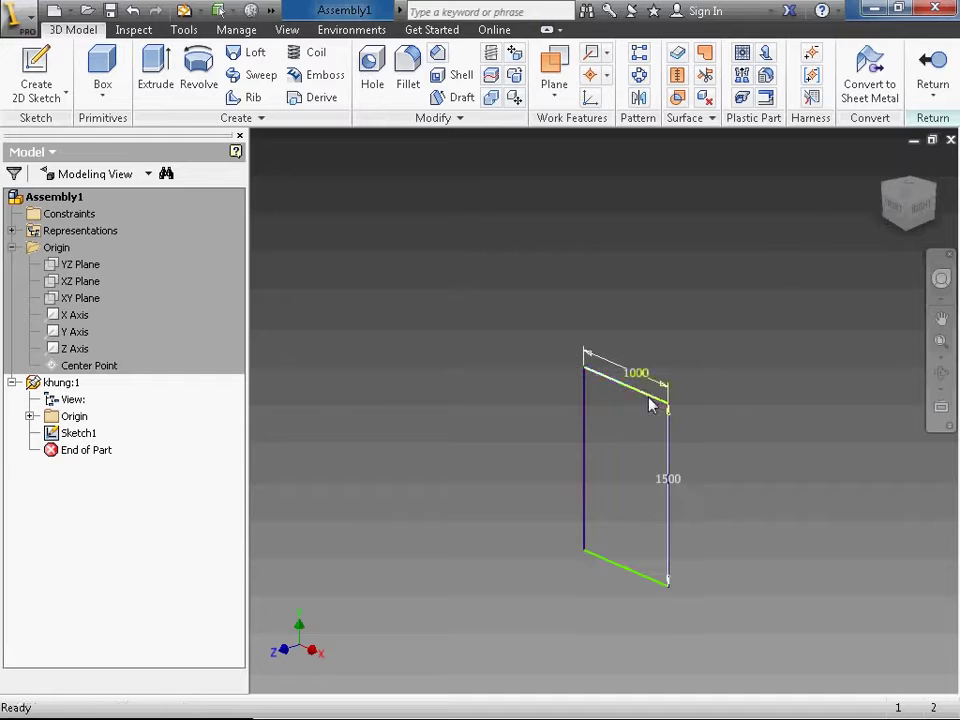
{"action": "left_click", "coordinate": [935, 66]}
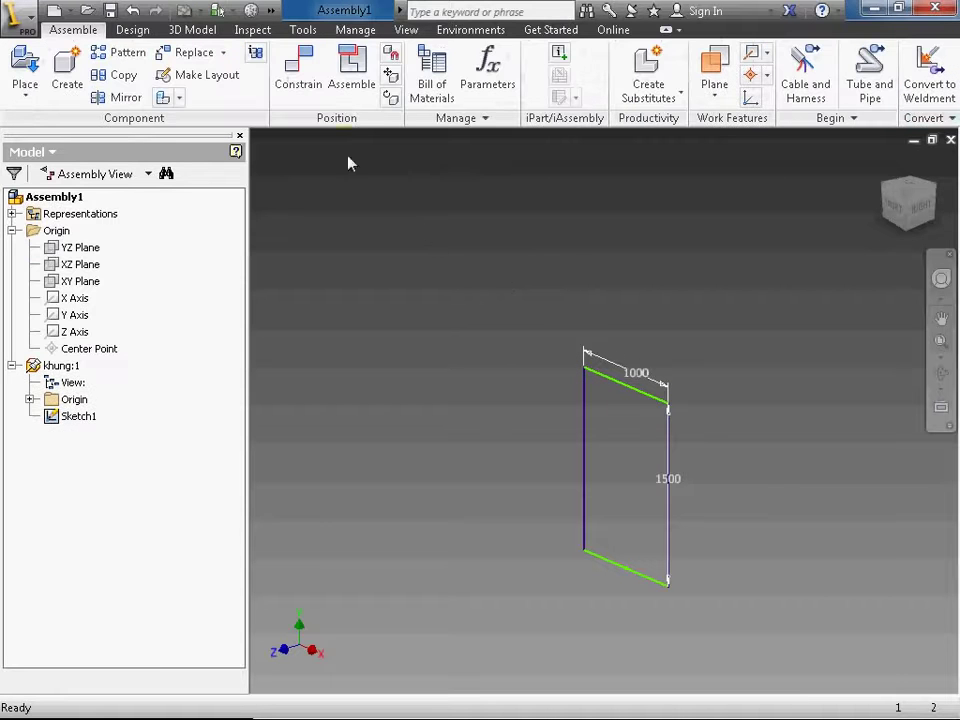
Save the assembly under the name frame, together with its khung part, as required for inserting frame members
{"action": "left_click", "coordinate": [145, 30]}
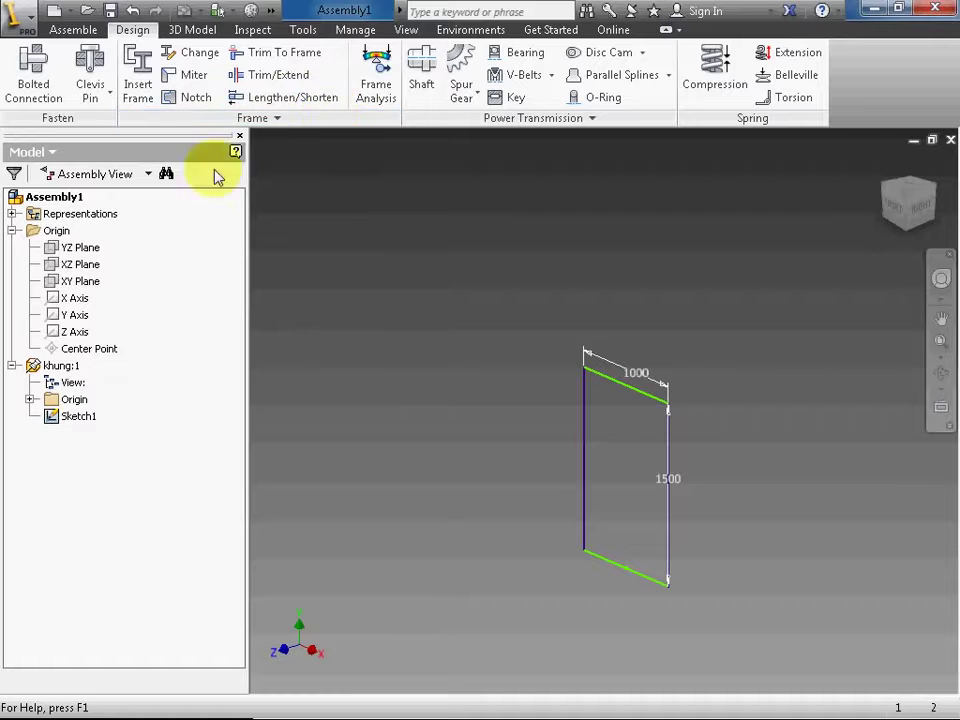
{"action": "left_click", "coordinate": [139, 80]}
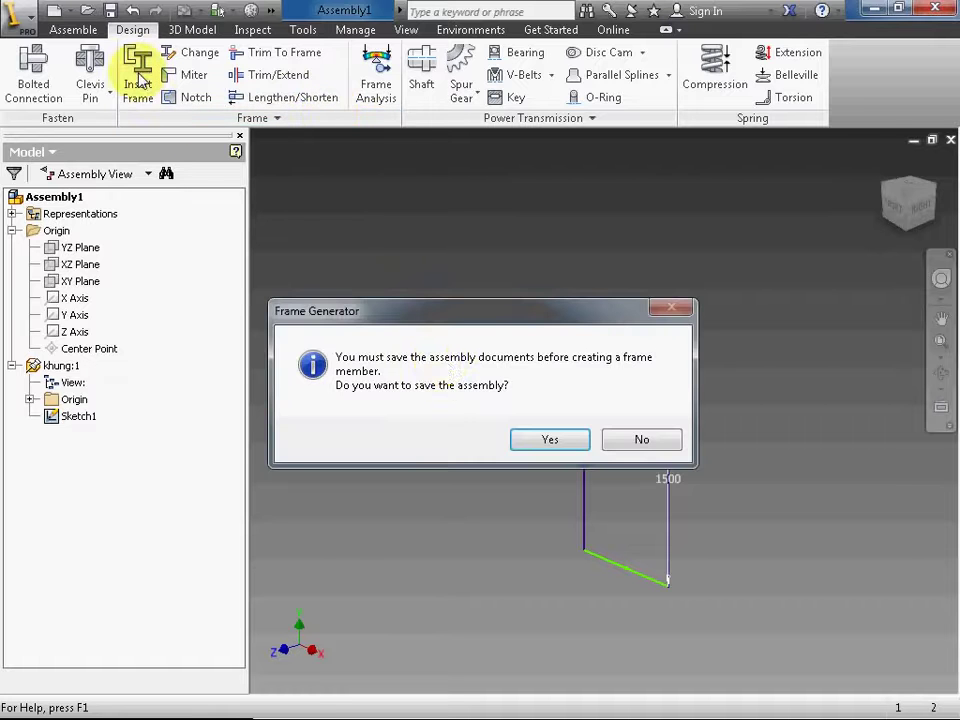
{"action": "left_click", "coordinate": [549, 440]}
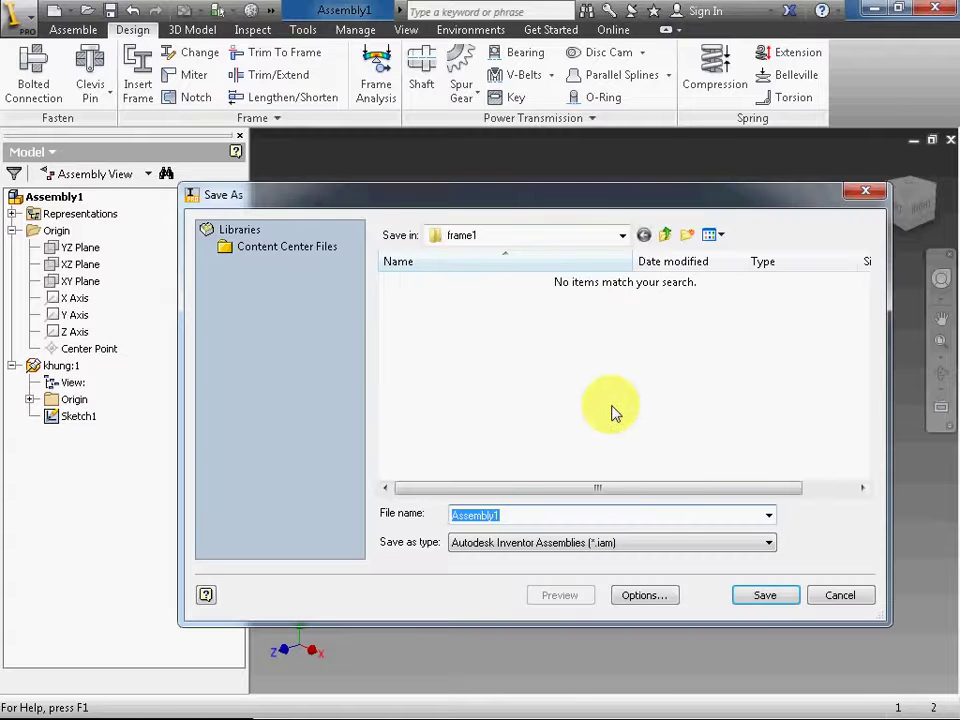
{"action": "type", "text": "frame"}
{"action": "key", "text": "Return"}
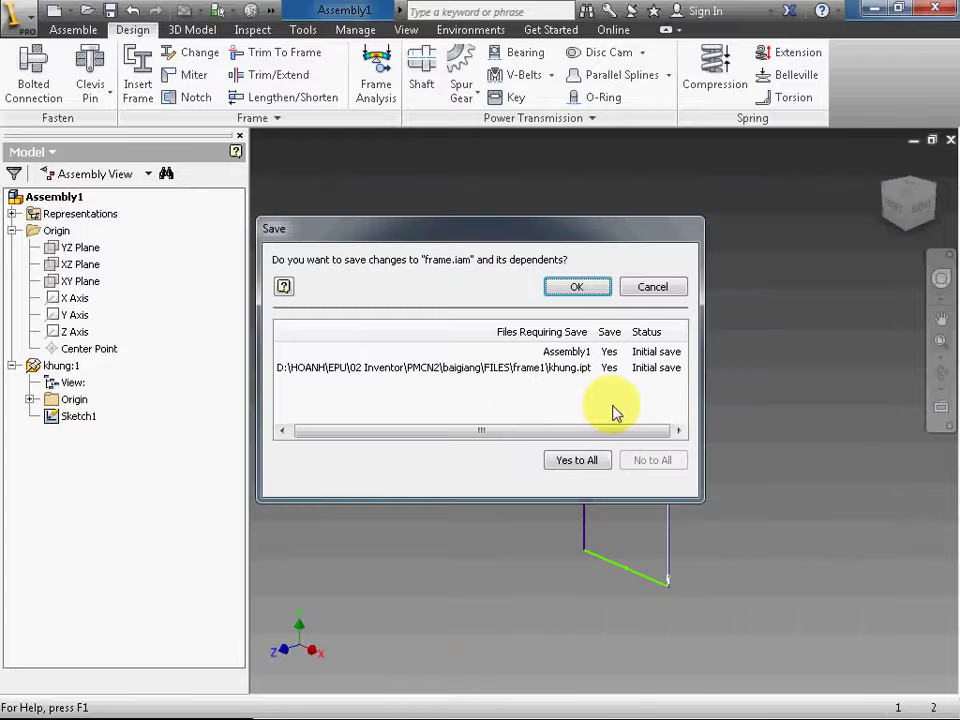
{"action": "left_click", "coordinate": [574, 461]}
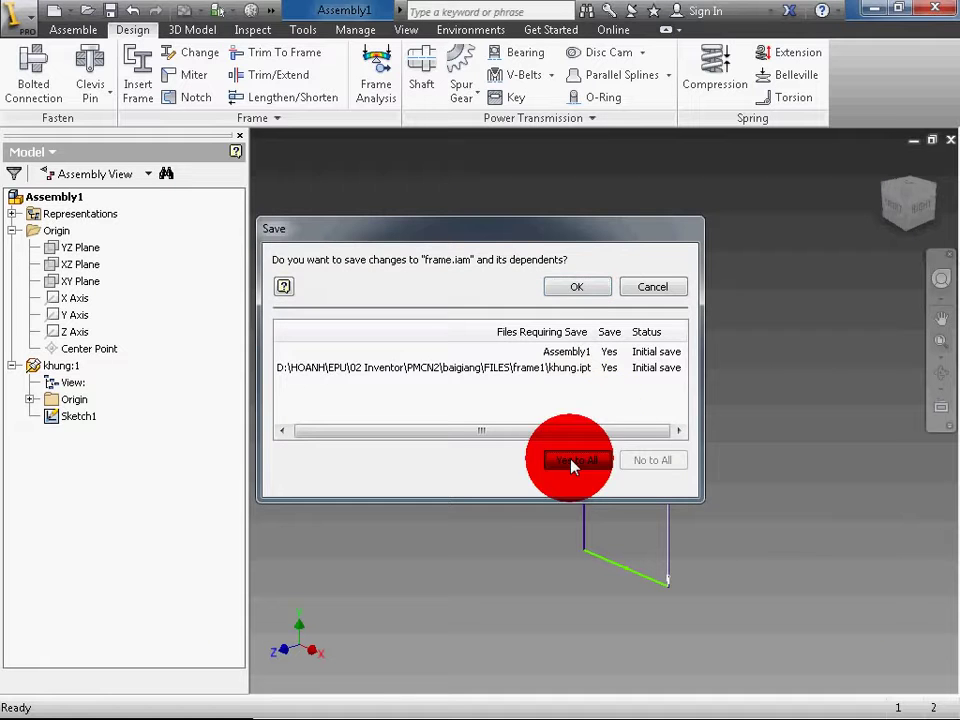
{"action": "left_click", "coordinate": [577, 288]}
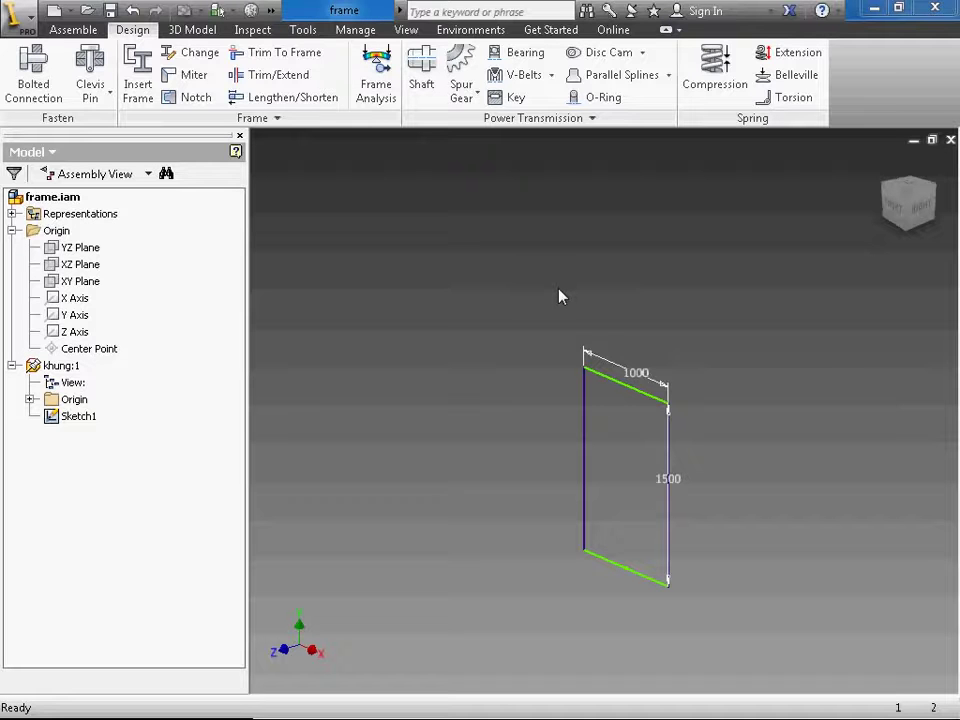
Set the frame member to the ISO standard, family ISO 4019 (Rectangular), size 40x20x2
{"action": "left_click", "coordinate": [138, 75]}
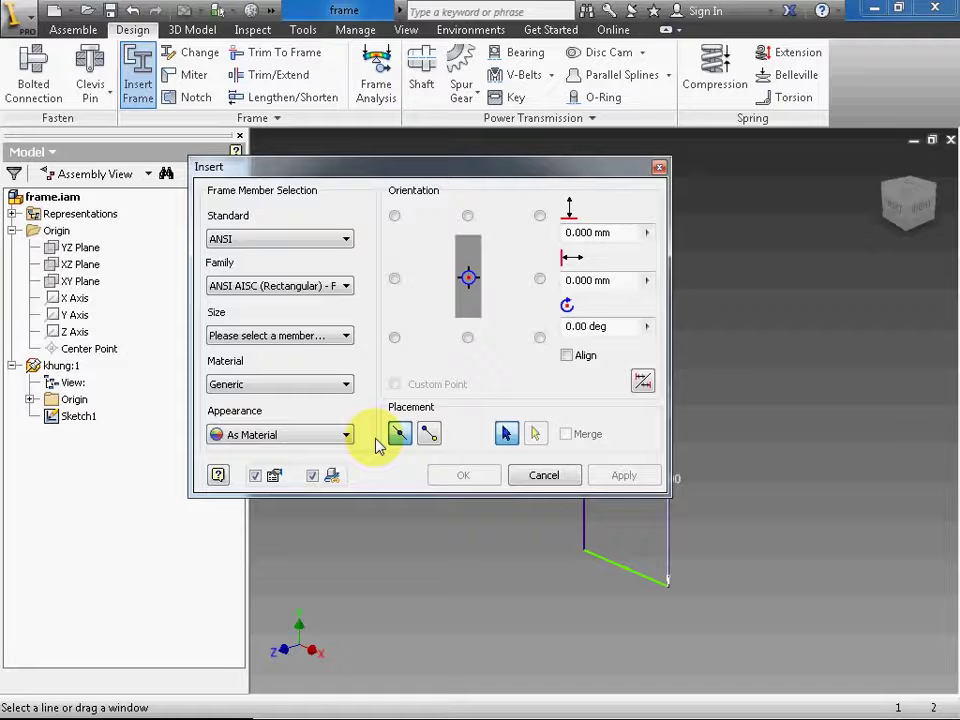
{"action": "left_click", "coordinate": [307, 244]}
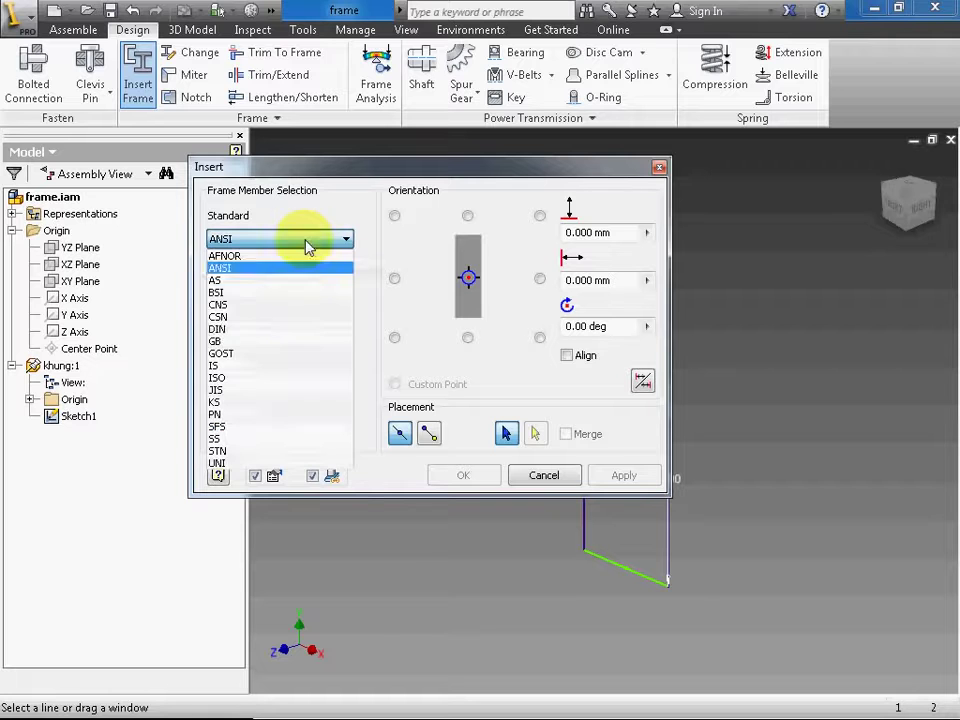
{"action": "left_click", "coordinate": [268, 380]}
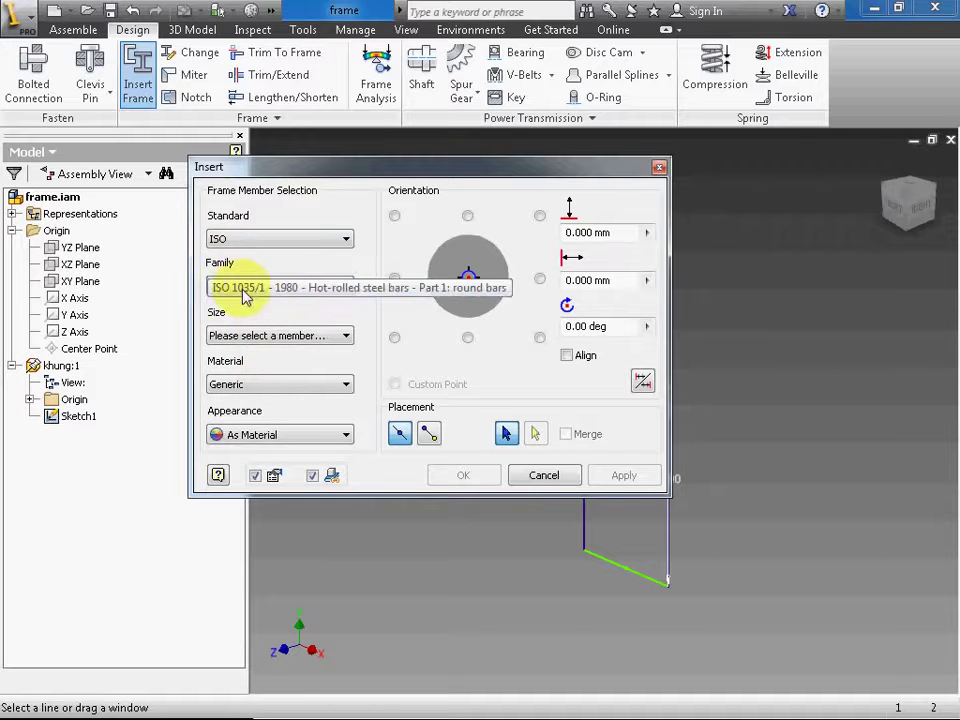
{"action": "left_click", "coordinate": [243, 292]}
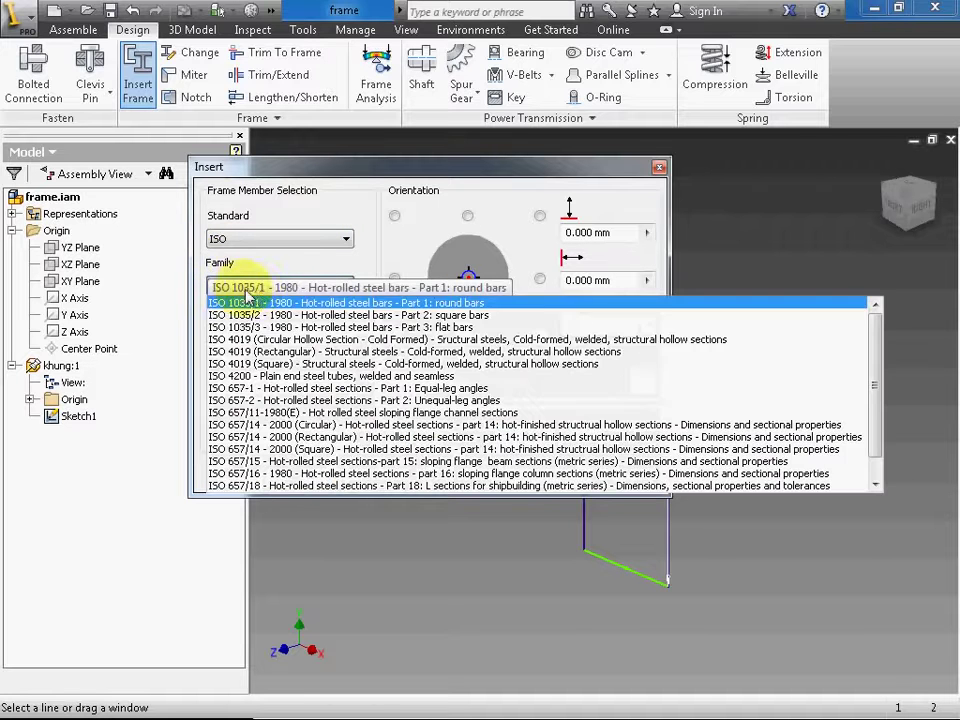
{"action": "left_click", "coordinate": [407, 351]}
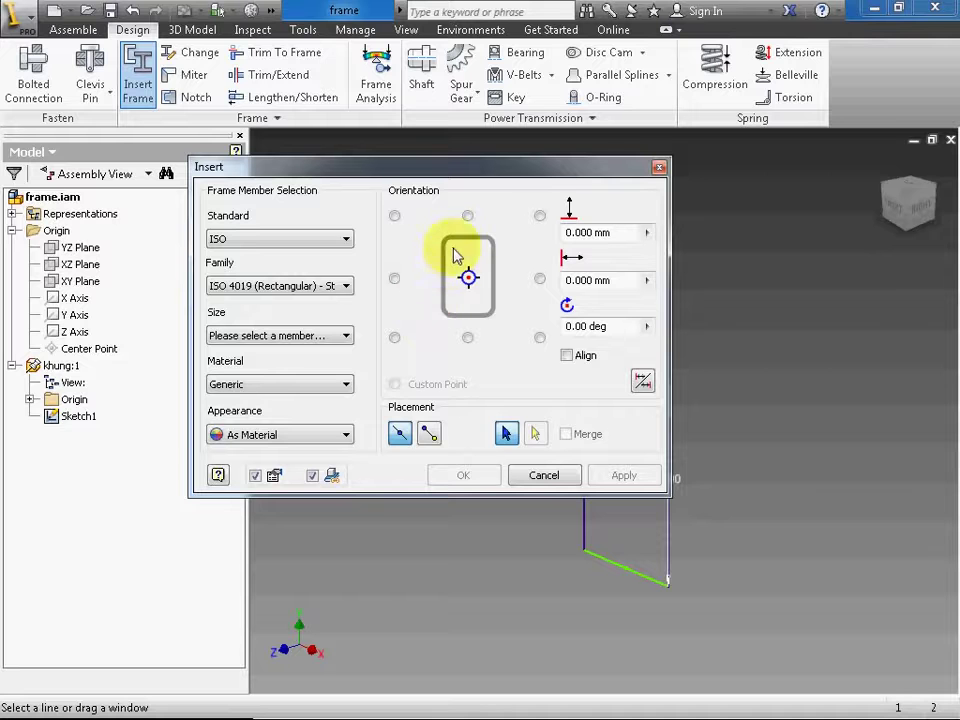
{"action": "left_click", "coordinate": [318, 335]}
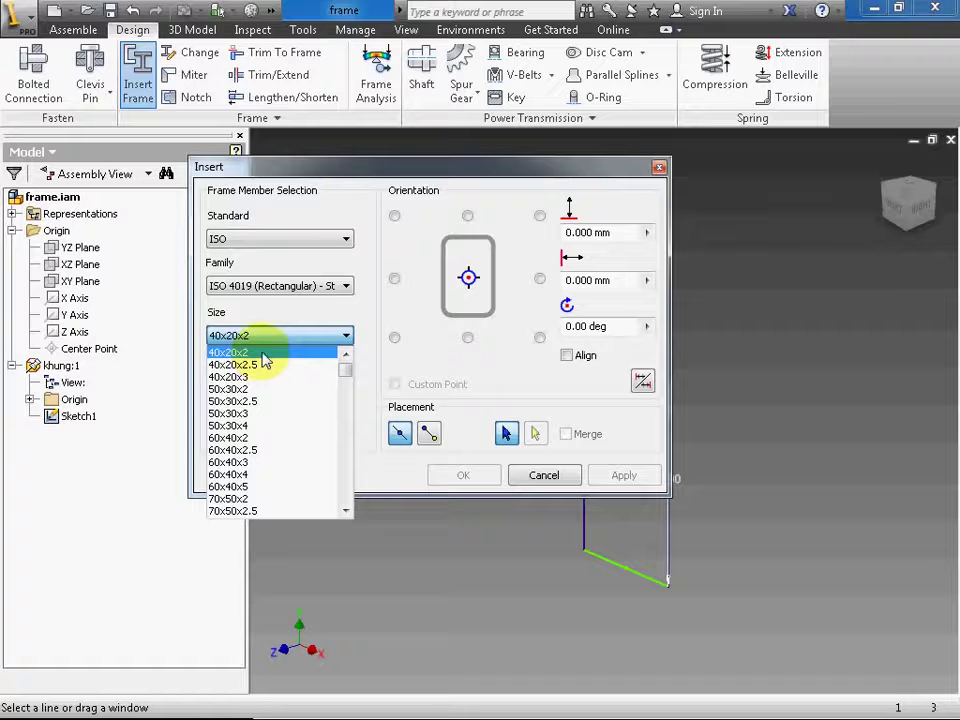
{"action": "left_click", "coordinate": [251, 336]}
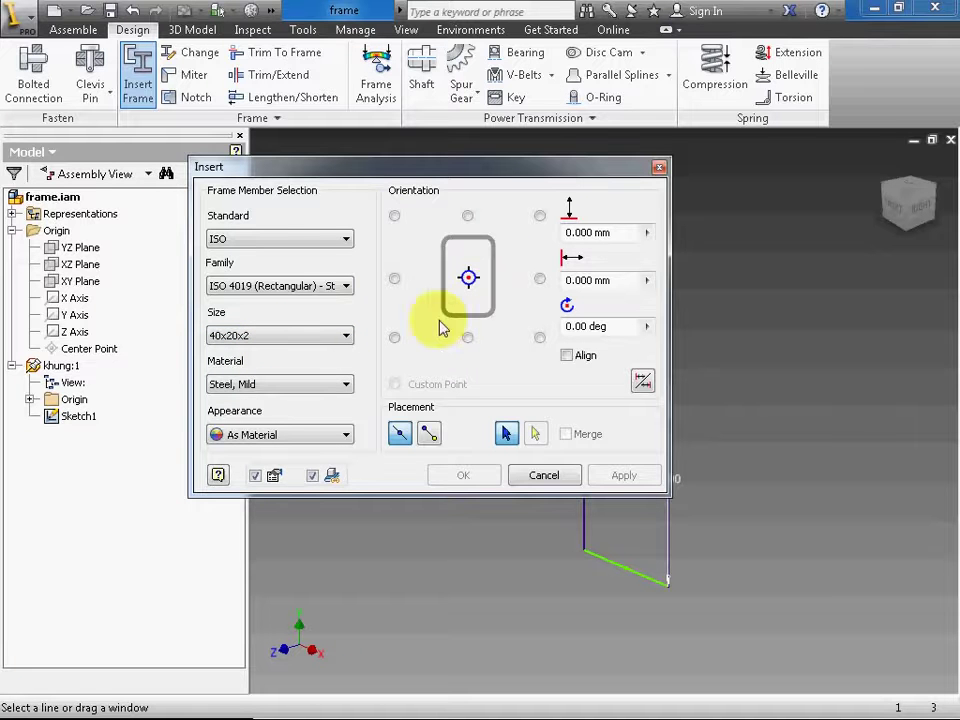
Select the rectangle's two vertical sides and its upper edge as placement lines for the frame members
{"action": "left_click_drag", "start_coordinate": [490, 175], "coordinate": [263, 159]}
{"action": "left_click_drag", "start_coordinate": [345, 150], "coordinate": [433, 148]}
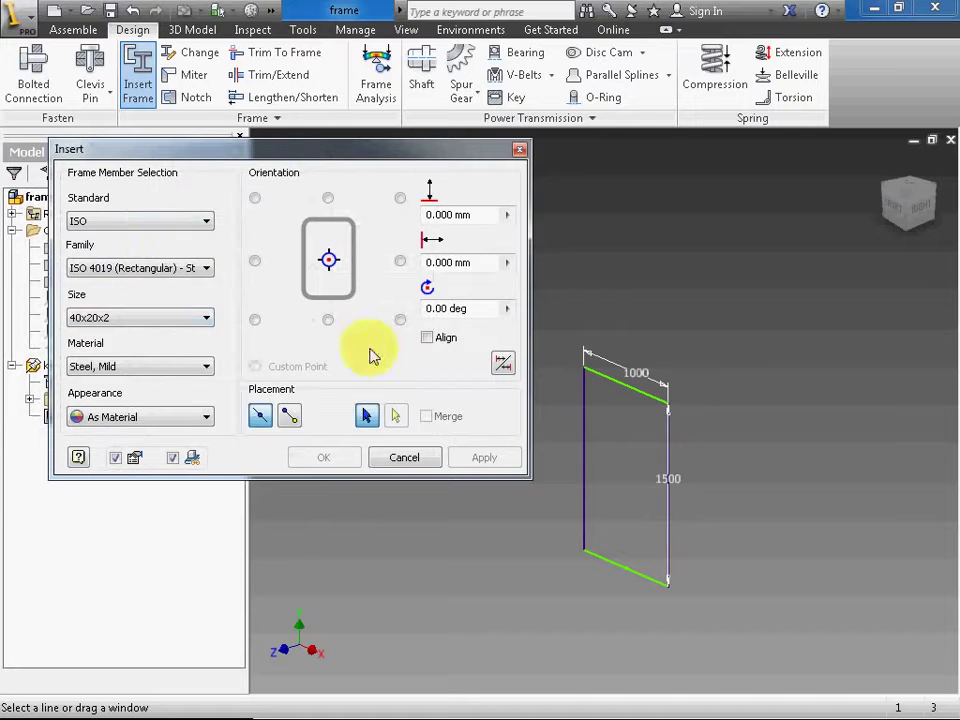
{"action": "left_click", "coordinate": [611, 389]}
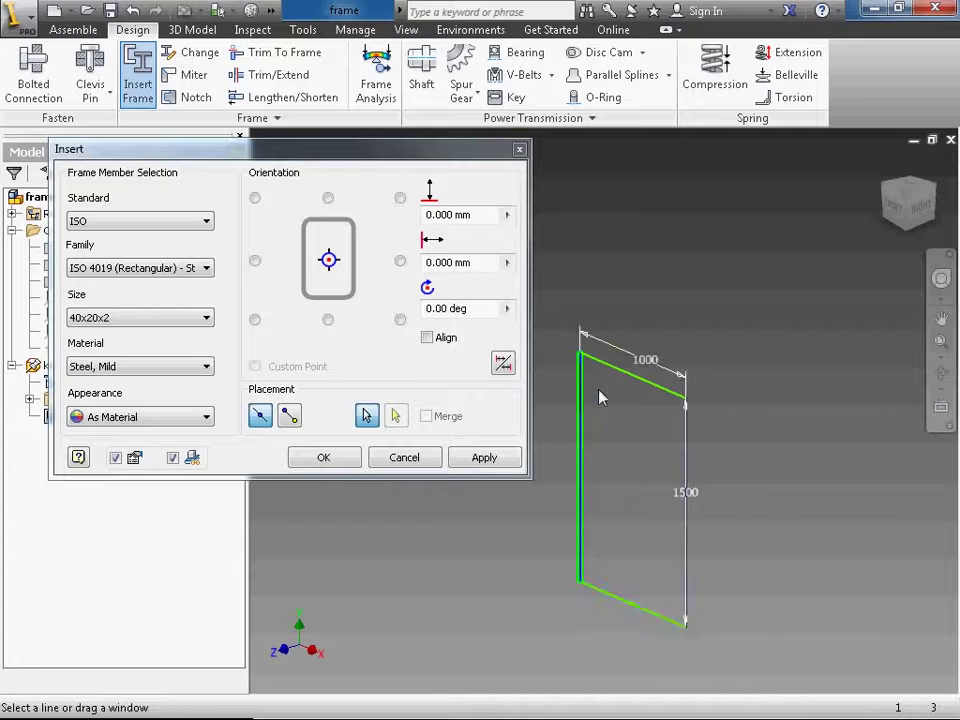
{"action": "scroll", "coordinate": [600, 398], "scroll_direction": "up", "scroll_amount": 3}
{"action": "left_click", "coordinate": [632, 352]}
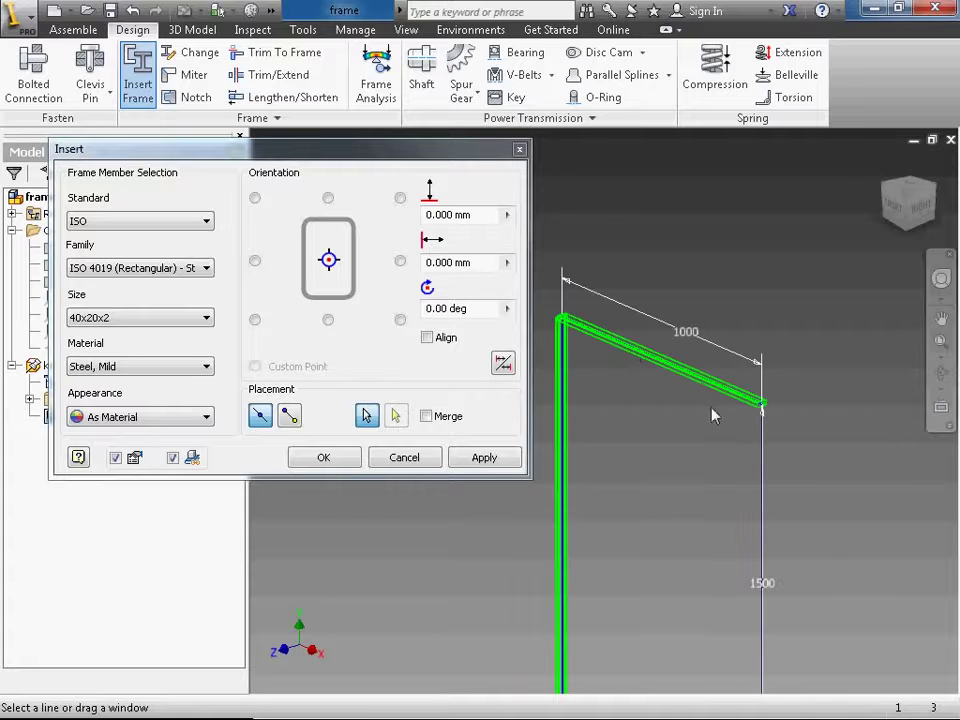
{"action": "left_click", "coordinate": [762, 435]}
{"action": "scroll", "coordinate": [739, 441], "scroll_direction": "down", "scroll_amount": 2}
{"action": "scroll", "coordinate": [739, 441], "scroll_direction": "up", "scroll_amount": 4}
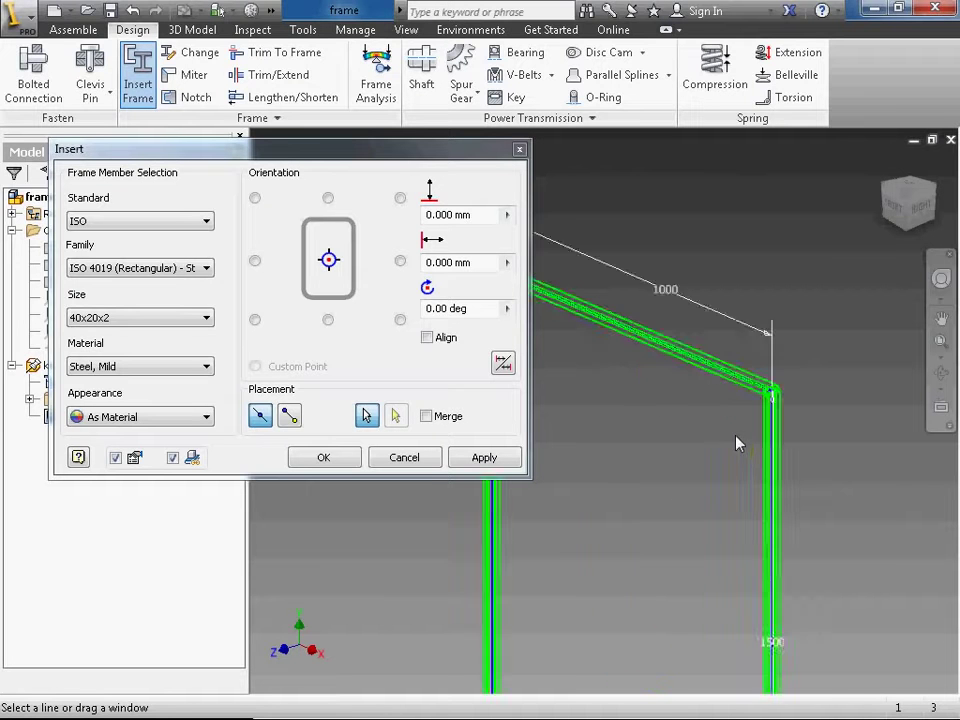
{"action": "scroll", "coordinate": [739, 440], "scroll_direction": "down", "scroll_amount": 5}
{"action": "middle_click_drag", "start_coordinate": [729, 454], "coordinate": [753, 430]}
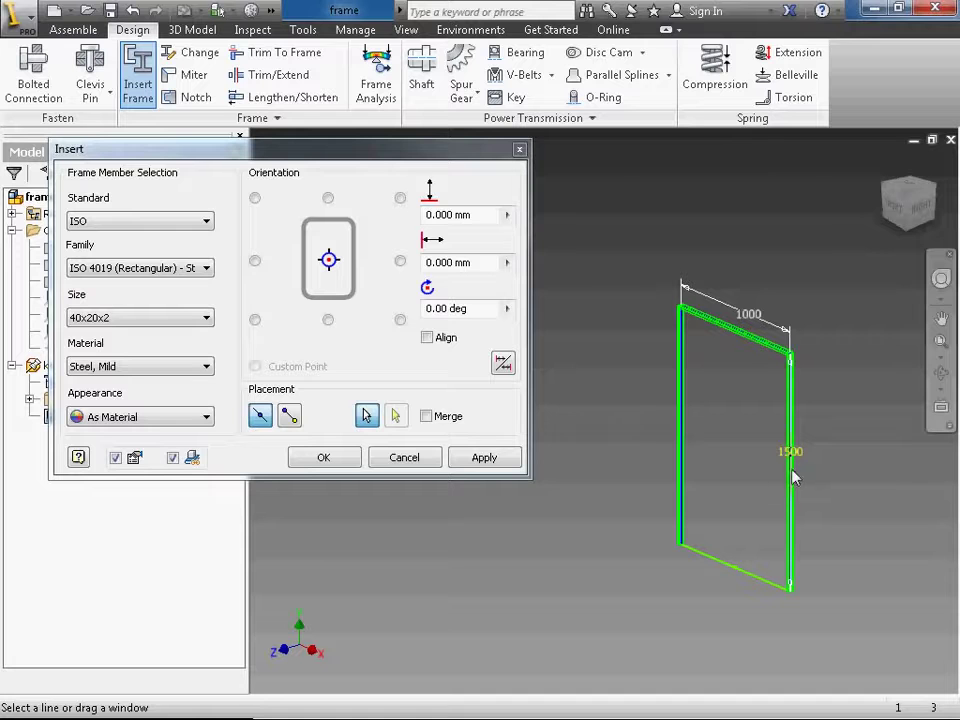
Accept the member placement and create the new frame with the file names Frame0001.iam and Skeleton0001.ipt
{"action": "left_click", "coordinate": [323, 458]}
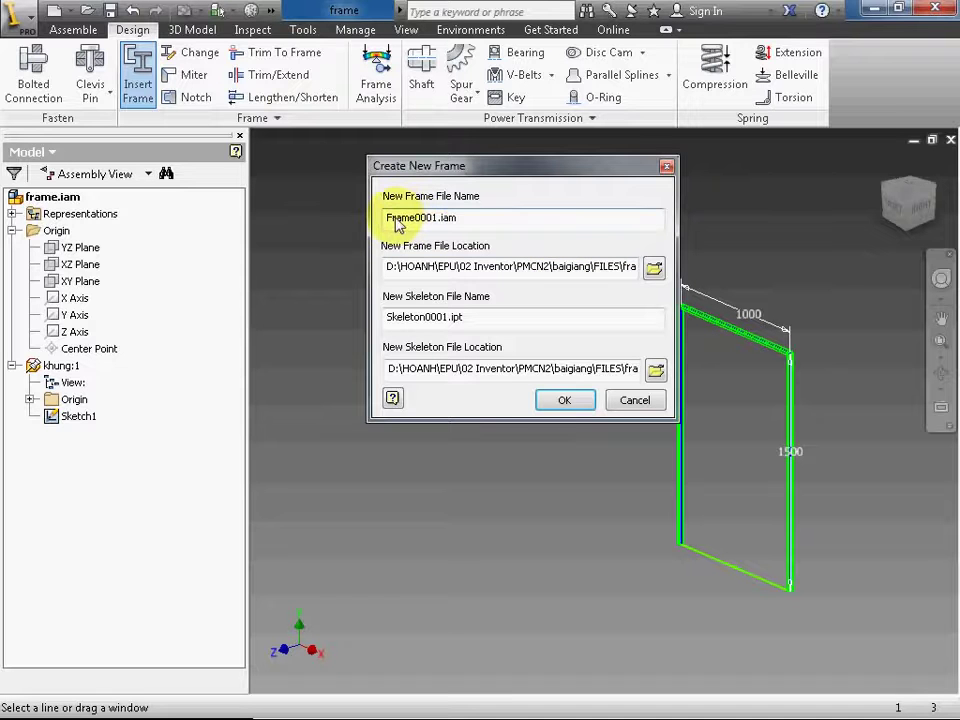
{"action": "left_click_drag", "start_coordinate": [480, 216], "coordinate": [343, 210]}
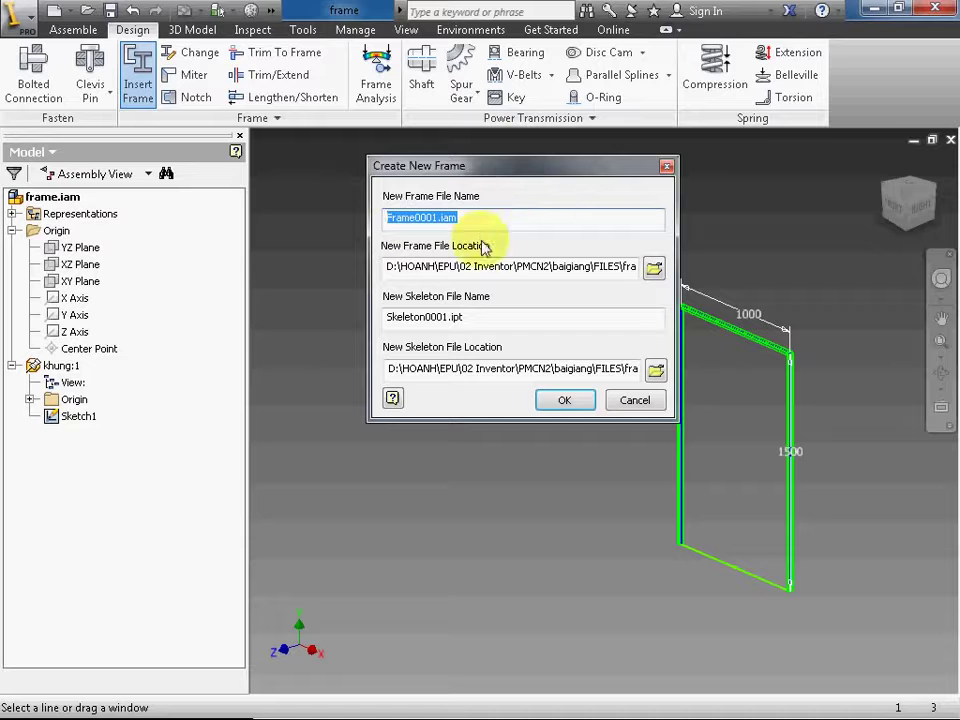
{"action": "key", "text": "End"}
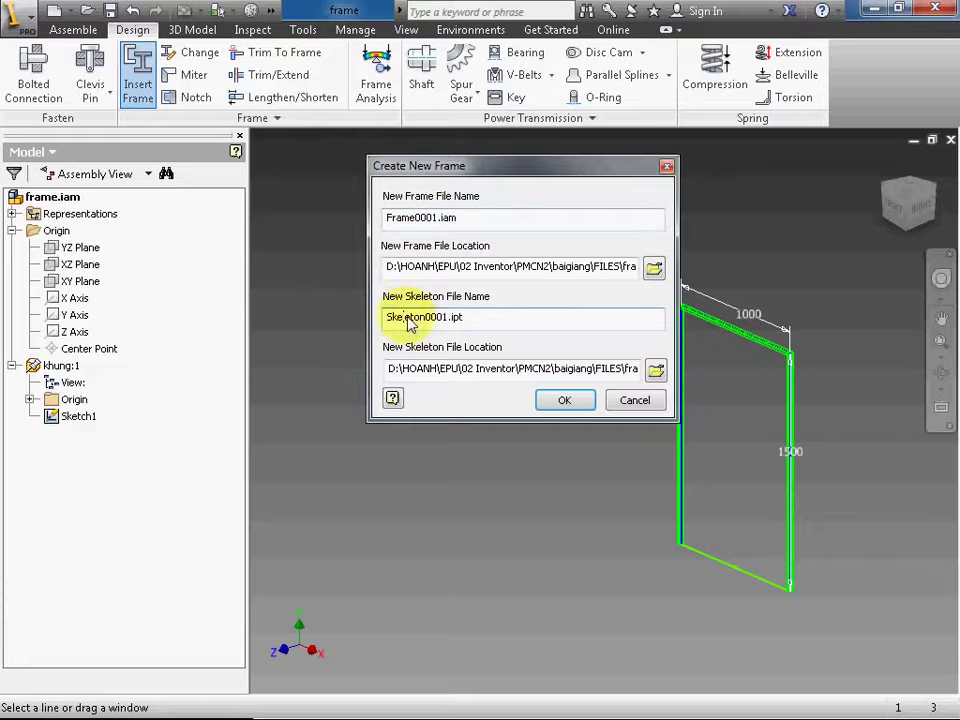
{"action": "left_click_drag", "start_coordinate": [466, 319], "coordinate": [424, 318]}
{"action": "double_click", "coordinate": [446, 321]}
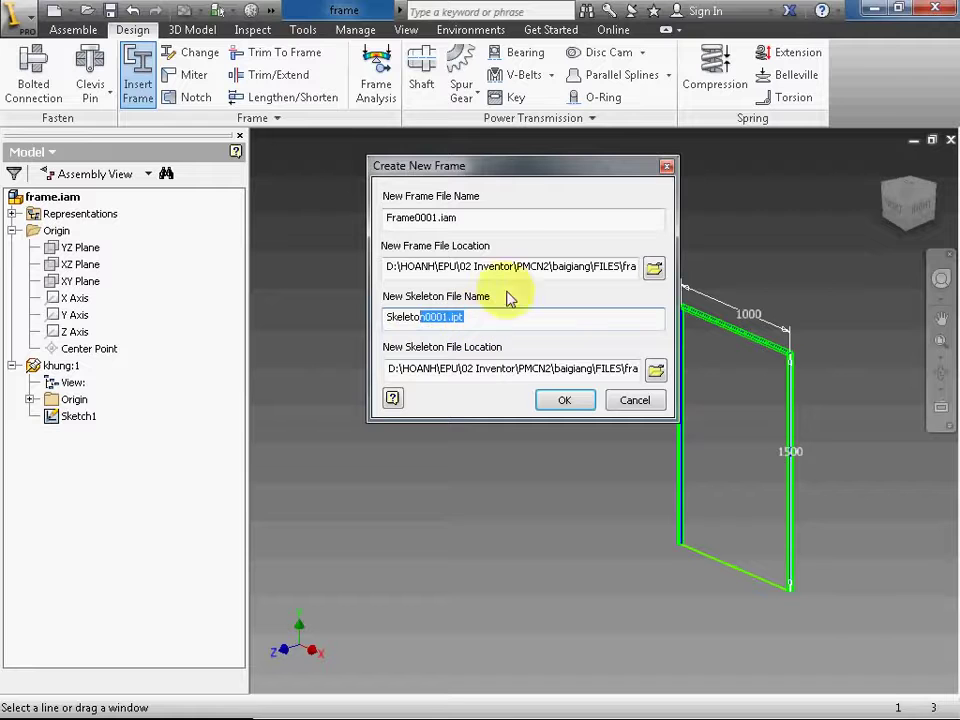
{"action": "left_click", "coordinate": [510, 220]}
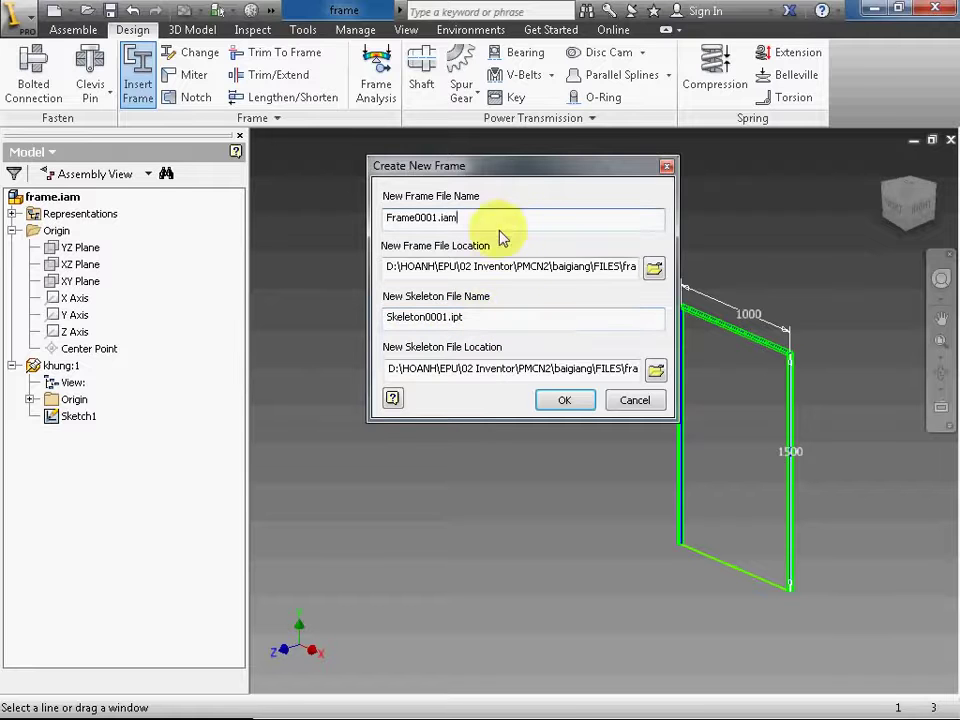
{"action": "left_click_drag", "start_coordinate": [415, 218], "coordinate": [495, 221]}
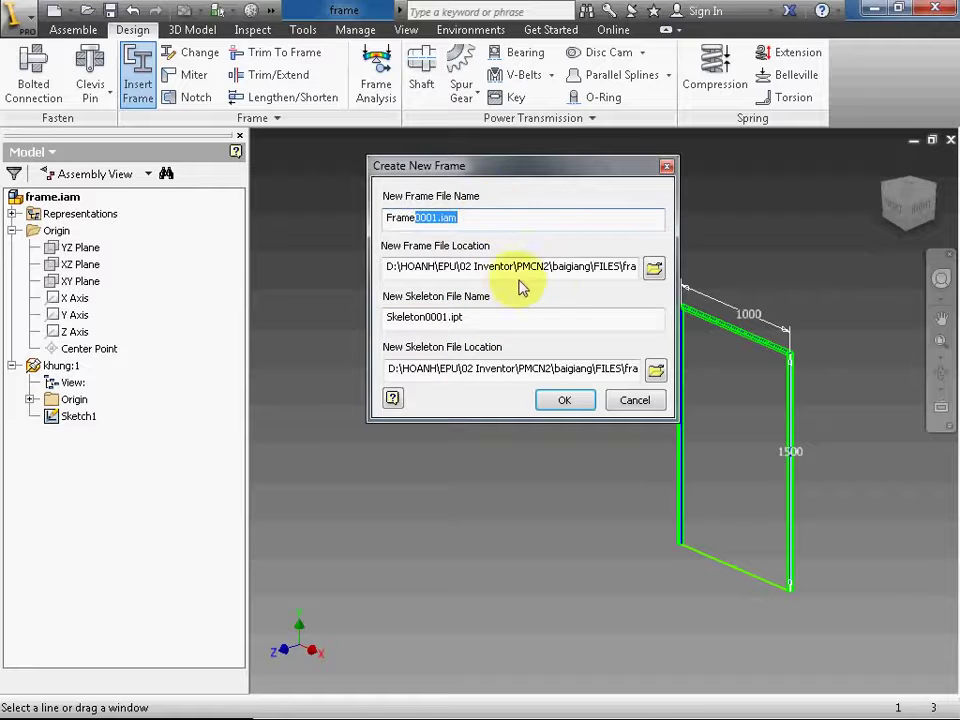
{"action": "left_click", "coordinate": [530, 226]}
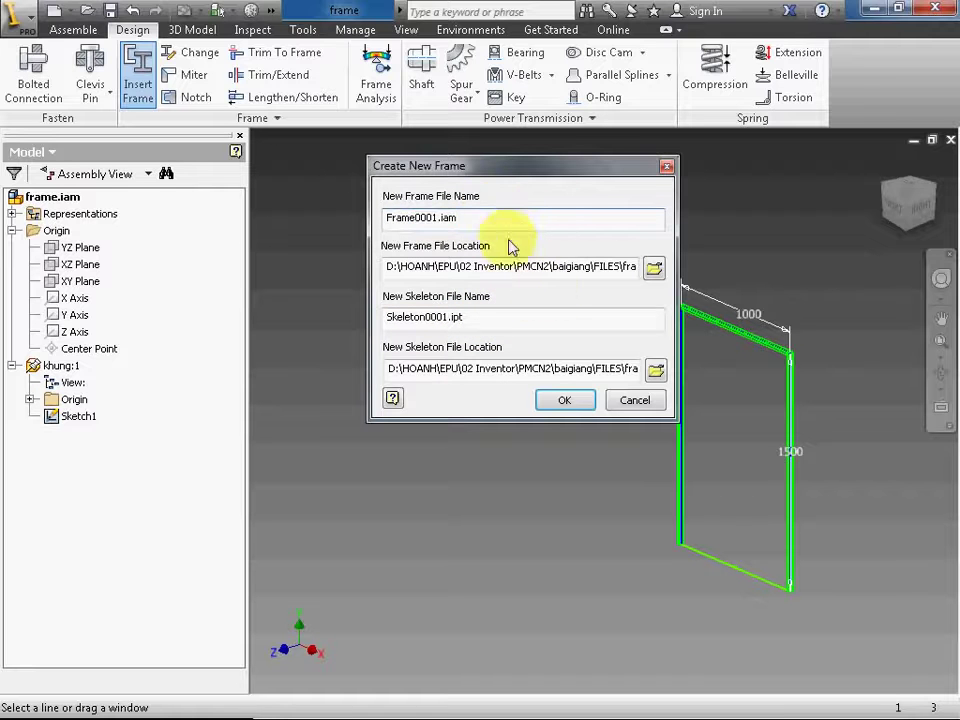
{"action": "left_click_drag", "start_coordinate": [460, 218], "coordinate": [438, 217]}
{"action": "left_click_drag", "start_coordinate": [490, 327], "coordinate": [392, 318]}
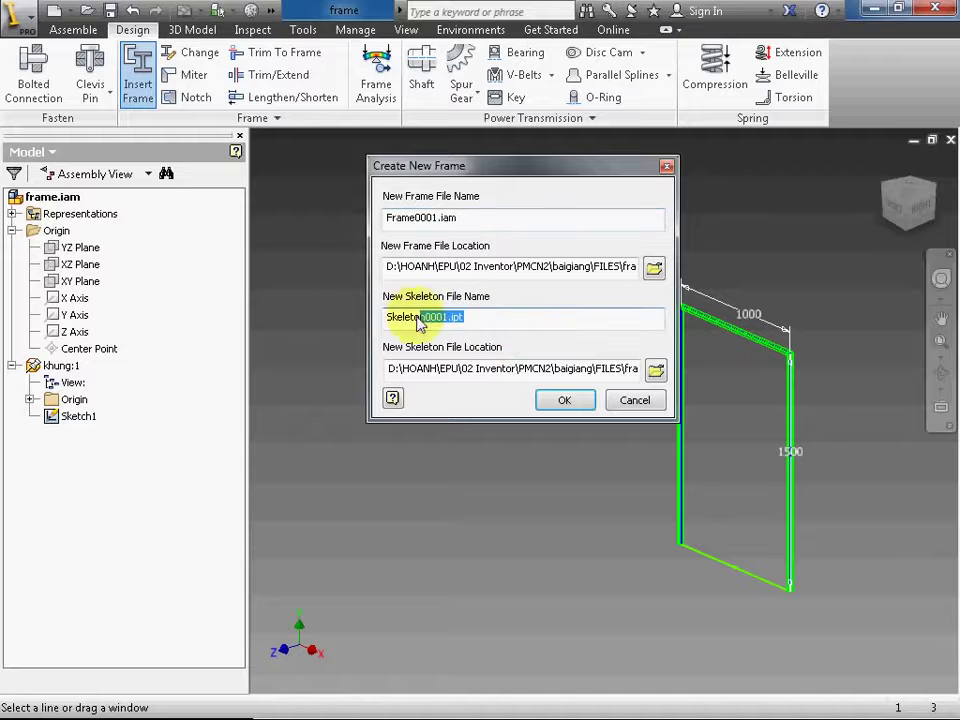
{"action": "left_click", "coordinate": [392, 318]}
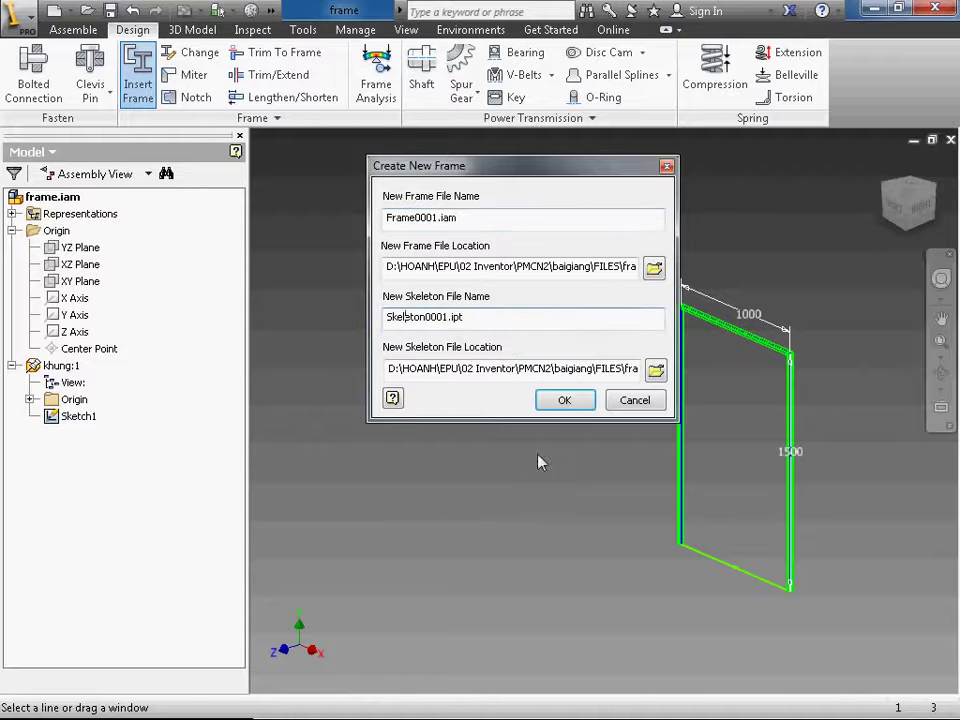
{"action": "left_click", "coordinate": [562, 401]}
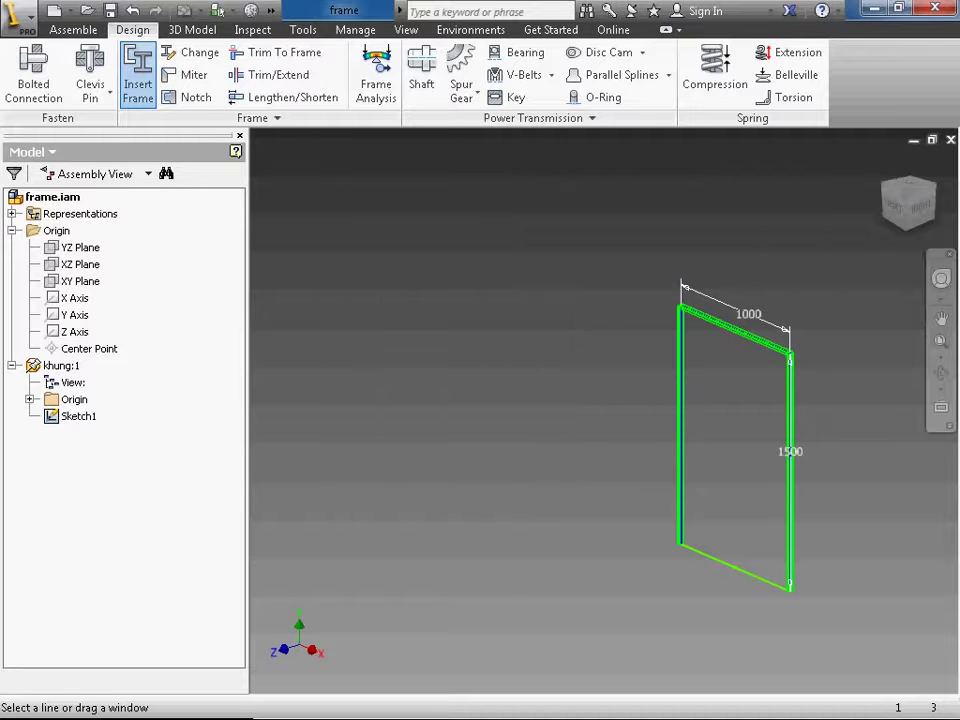
Widen the member naming list to review the file names, accept the default names and generate the three members
{"action": "left_click_drag", "start_coordinate": [589, 444], "coordinate": [546, 197]}
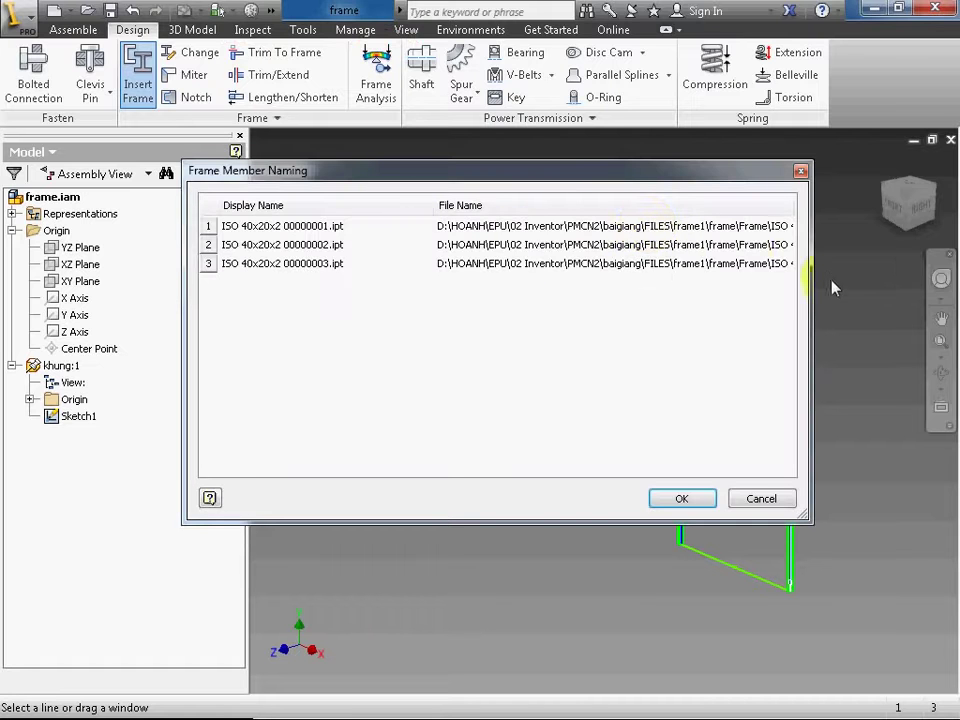
{"action": "left_click_drag", "start_coordinate": [812, 282], "coordinate": [885, 272]}
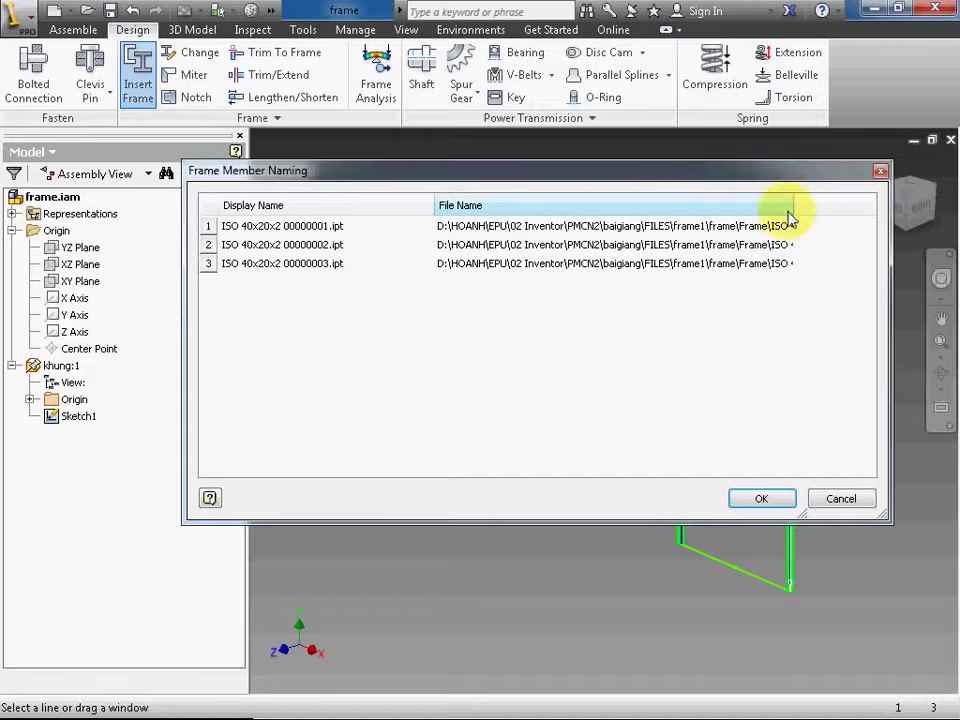
{"action": "left_click_drag", "start_coordinate": [790, 214], "coordinate": [837, 222]}
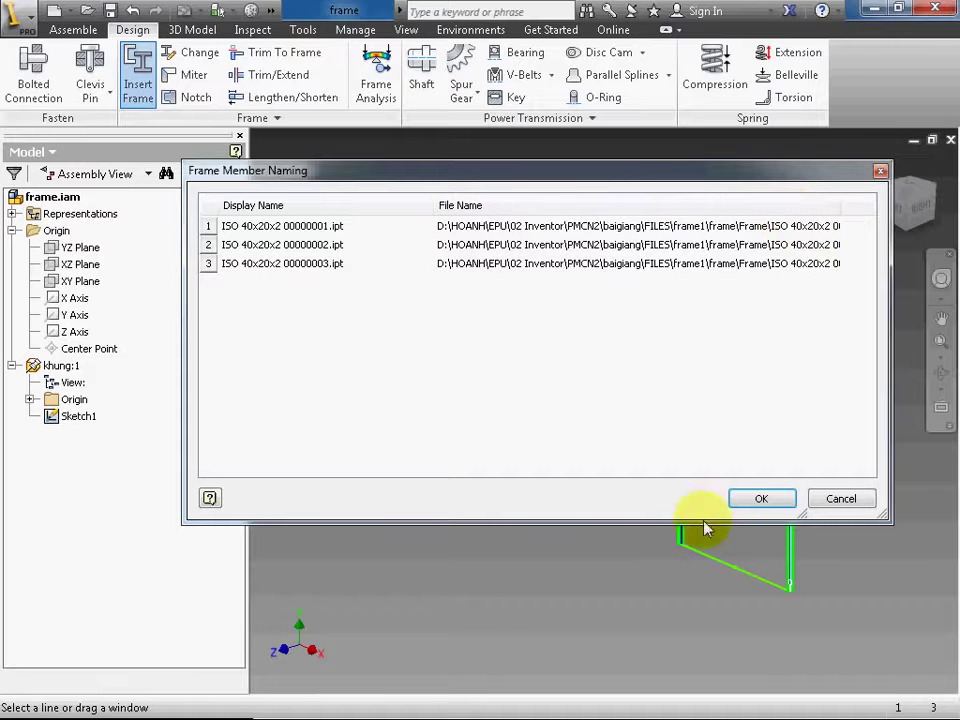
{"action": "left_click", "coordinate": [760, 499]}
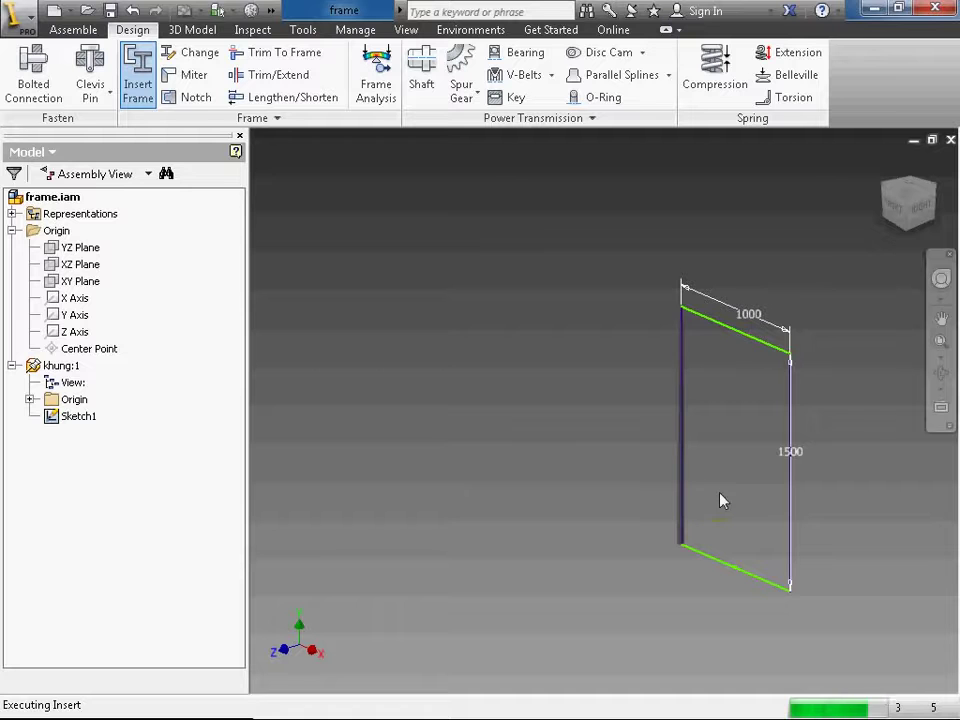
{"action": "scroll", "coordinate": [756, 364], "scroll_direction": "up", "scroll_amount": 3}
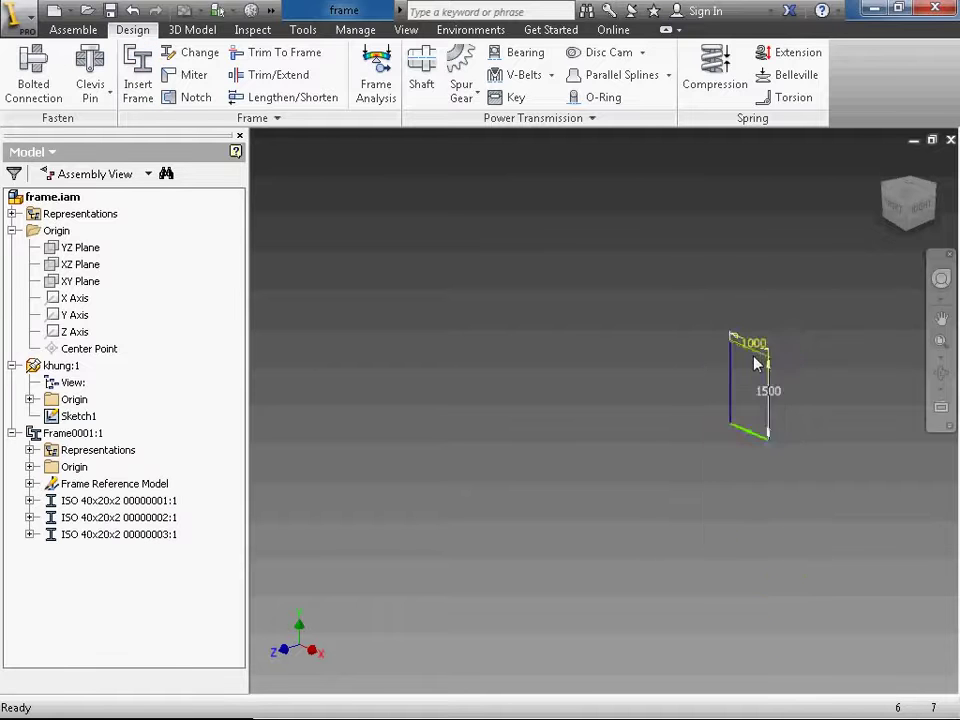
{"action": "scroll", "coordinate": [630, 350], "scroll_direction": "up", "scroll_amount": 4}
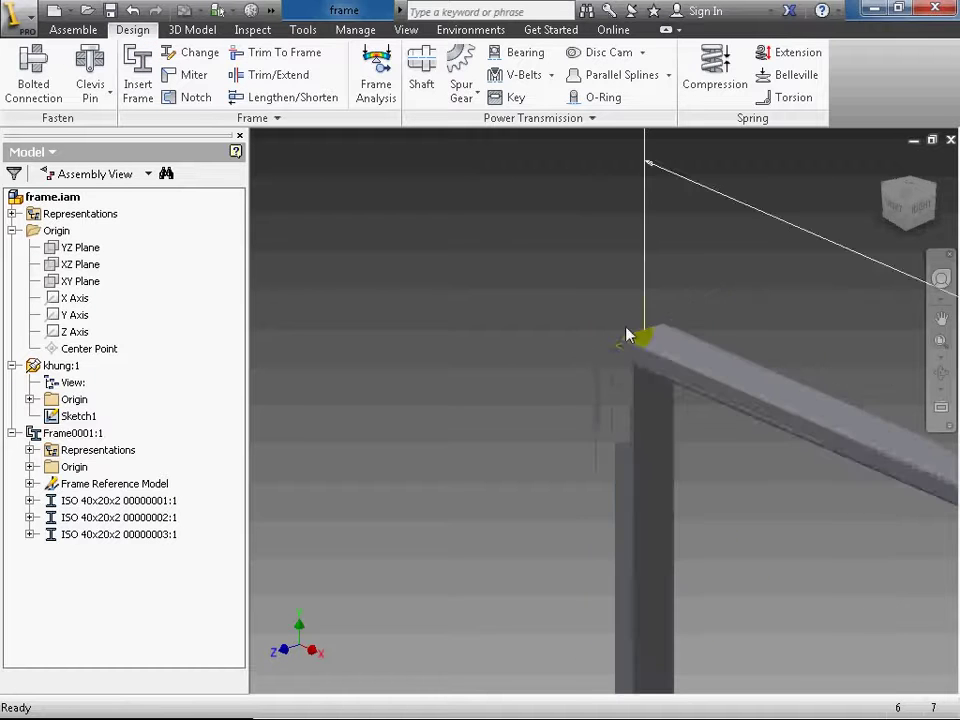
{"action": "scroll", "coordinate": [722, 519], "scroll_direction": "down", "scroll_amount": 5}
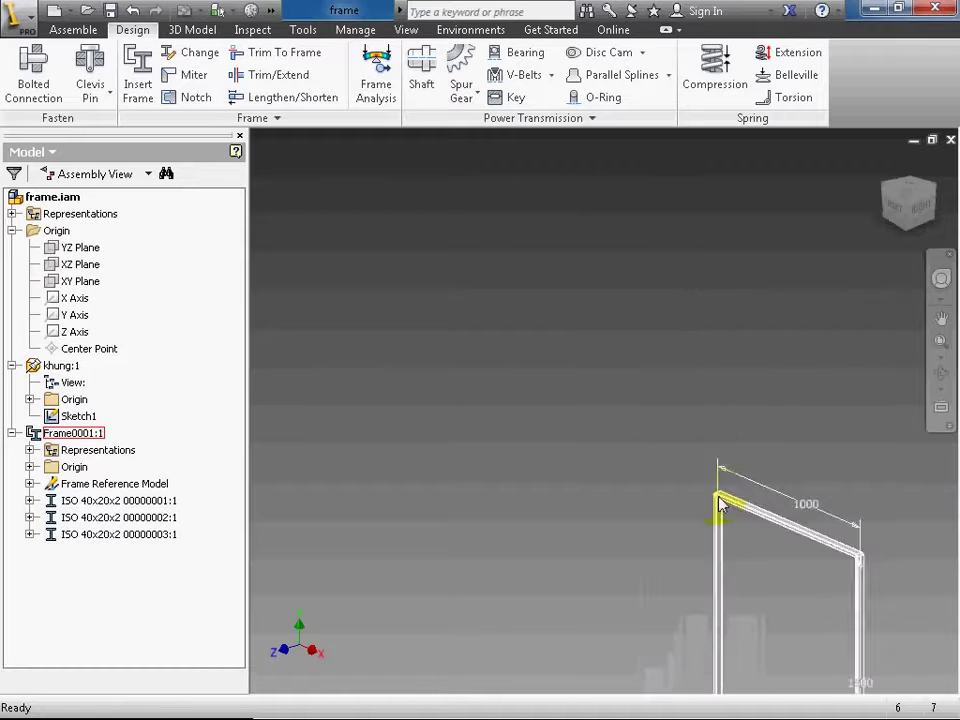
Miter the upper horizontal member with the right vertical member at their shared corner
{"action": "middle_click_drag", "start_coordinate": [755, 585], "coordinate": [620, 458]}
{"action": "scroll", "coordinate": [705, 431], "scroll_direction": "up", "scroll_amount": 5}
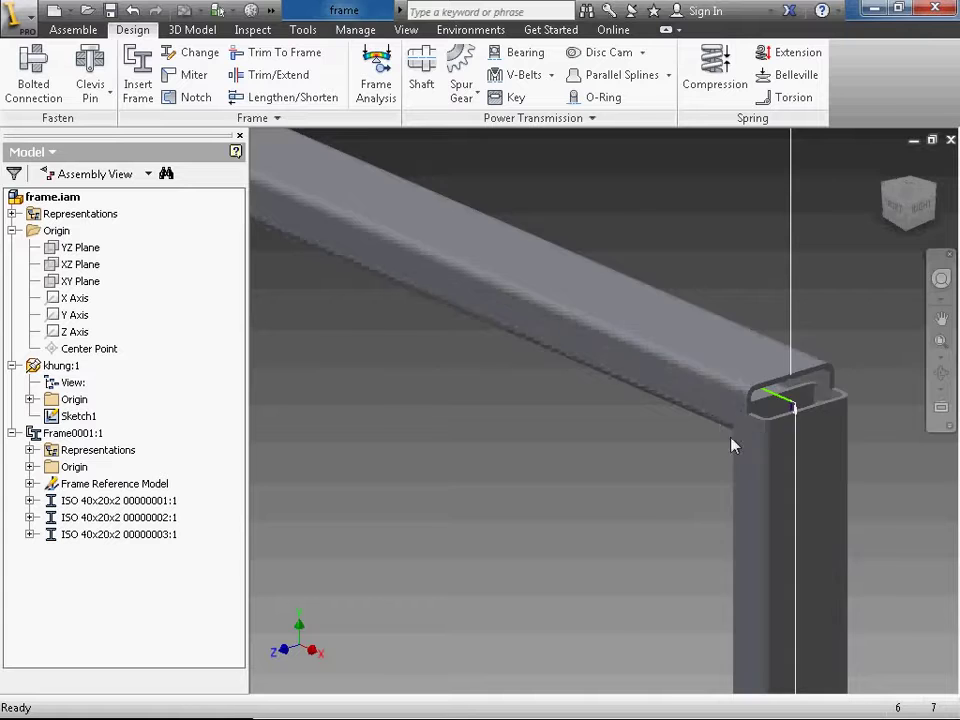
{"action": "left_click", "coordinate": [808, 418]}
{"action": "left_click", "coordinate": [765, 414]}
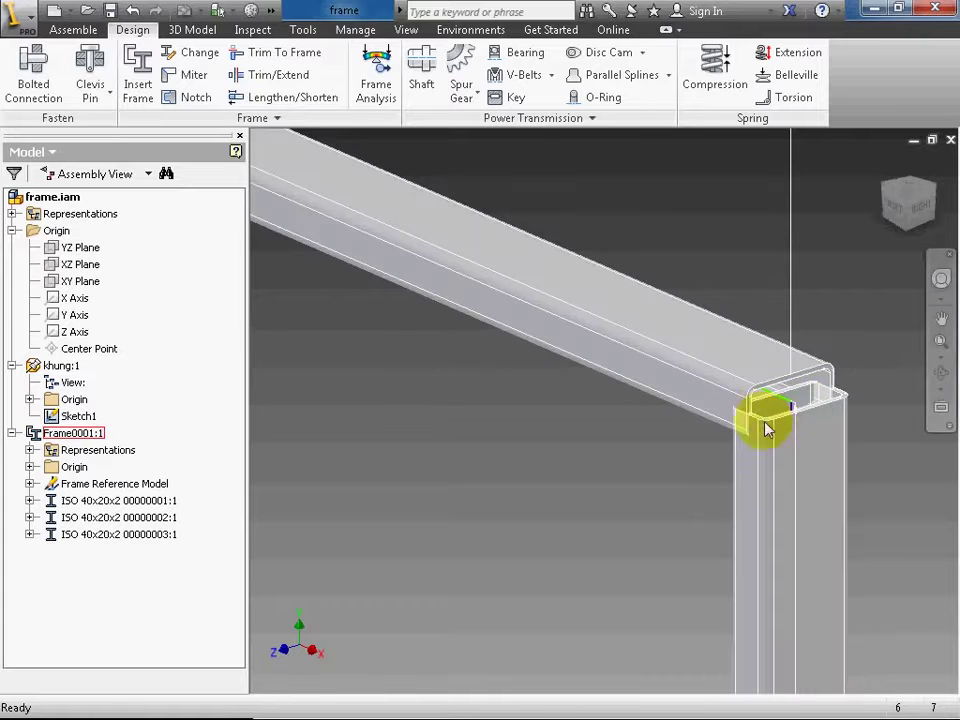
{"action": "scroll", "coordinate": [765, 428], "scroll_direction": "up", "scroll_amount": 3}
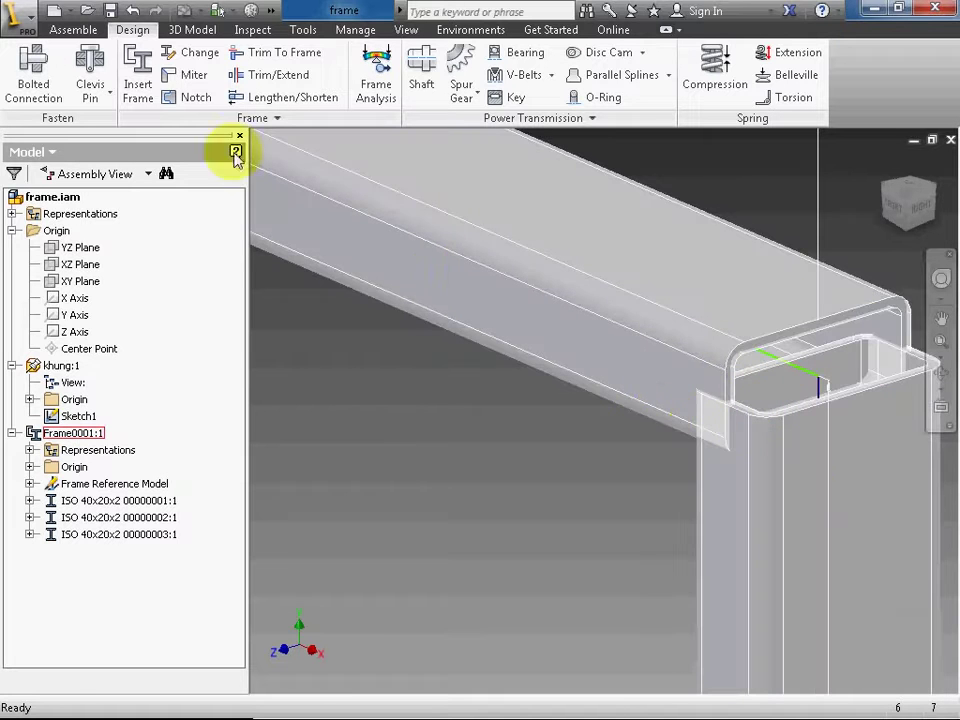
{"action": "left_click", "coordinate": [175, 77]}
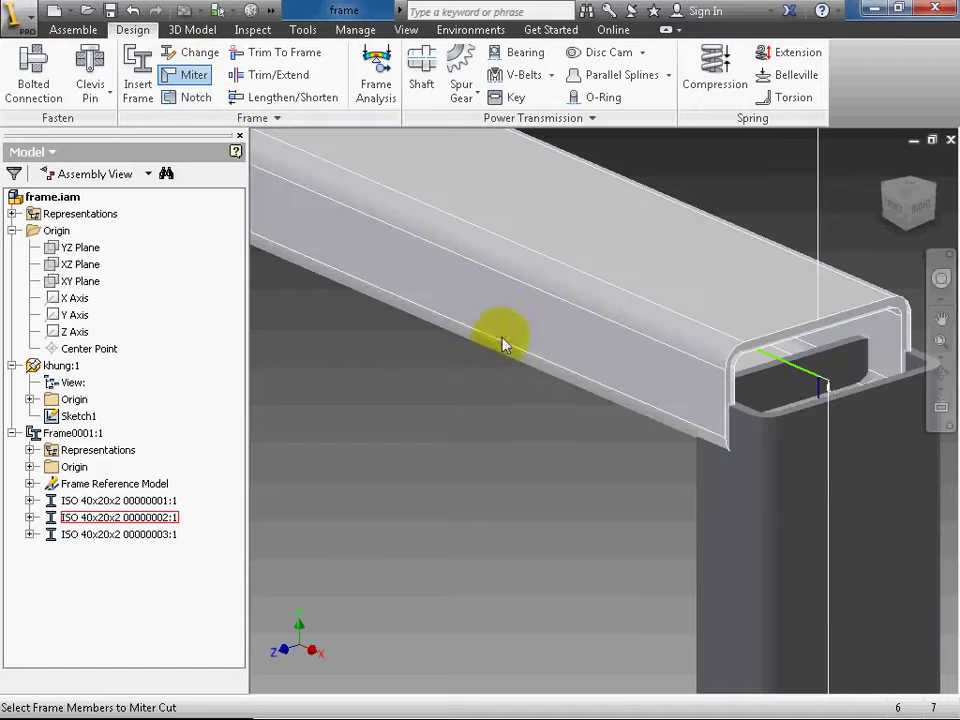
{"action": "left_click", "coordinate": [525, 358]}
{"action": "left_click", "coordinate": [750, 504]}
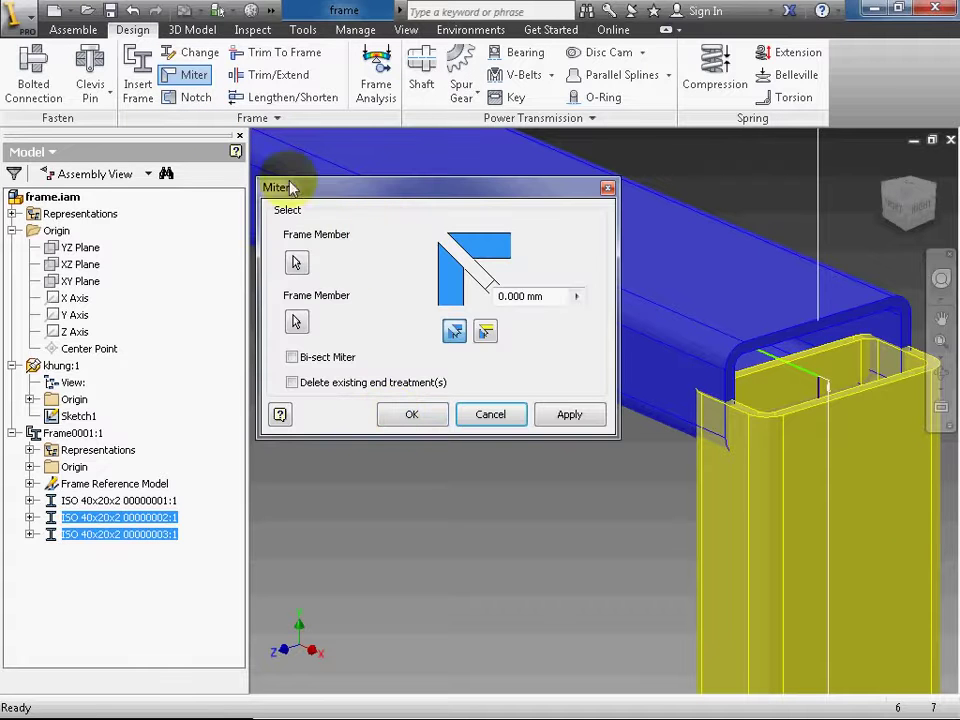
{"action": "left_click", "coordinate": [400, 424]}
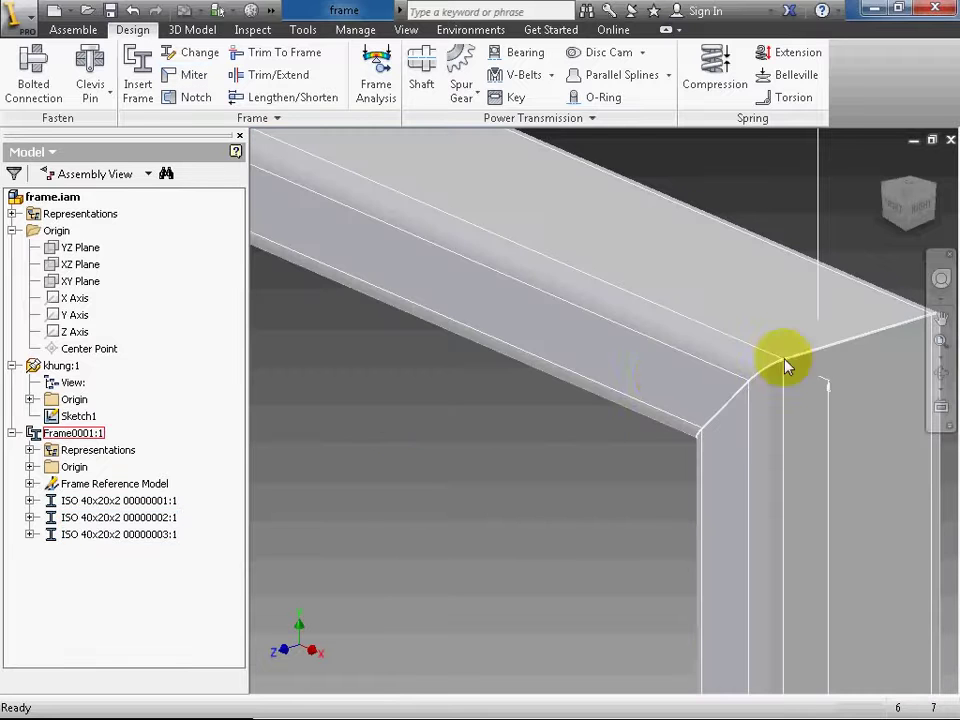
Miter the upper horizontal member with the left vertical member at the frame's other upper corner
{"action": "scroll", "coordinate": [549, 450], "scroll_direction": "down", "scroll_amount": 3}
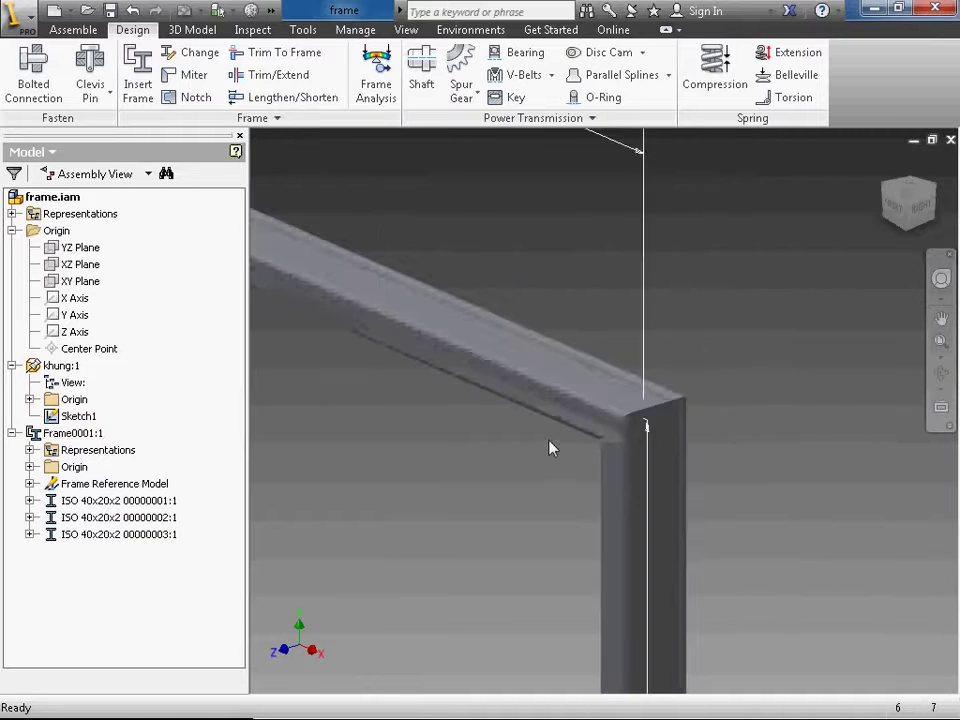
{"action": "middle_click_drag", "start_coordinate": [551, 446], "coordinate": [545, 330]}
{"action": "scroll", "coordinate": [545, 330], "scroll_direction": "up", "scroll_amount": 5}
{"action": "scroll", "coordinate": [461, 354], "scroll_direction": "down", "scroll_amount": 5}
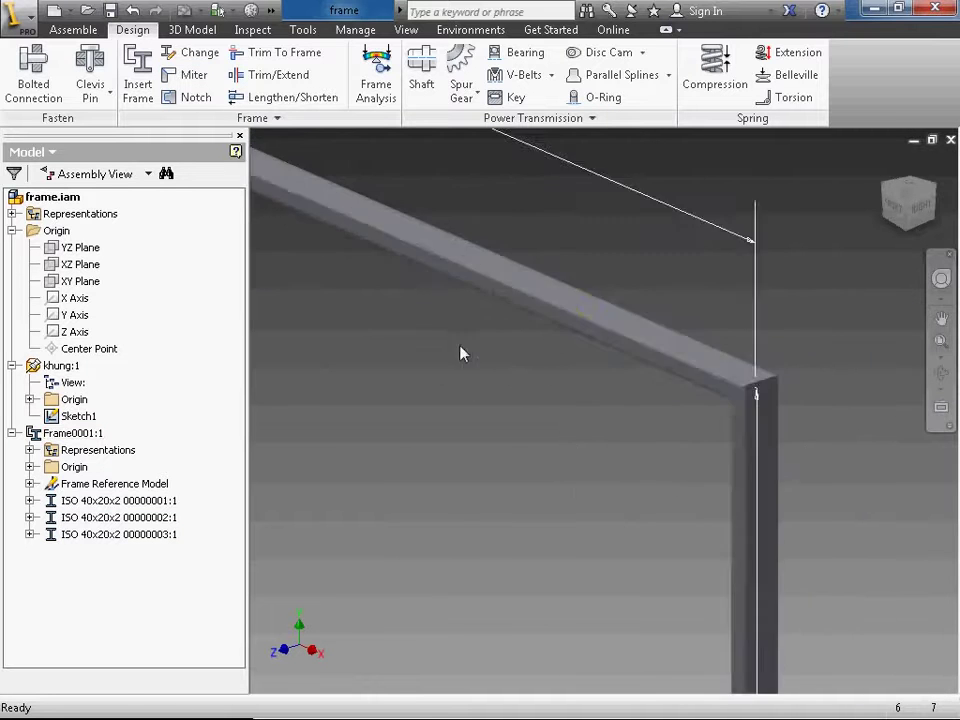
{"action": "middle_click_drag", "start_coordinate": [461, 354], "coordinate": [594, 414]}
{"action": "scroll", "coordinate": [516, 309], "scroll_direction": "up", "scroll_amount": 6}
{"action": "left_click", "coordinate": [688, 457]}
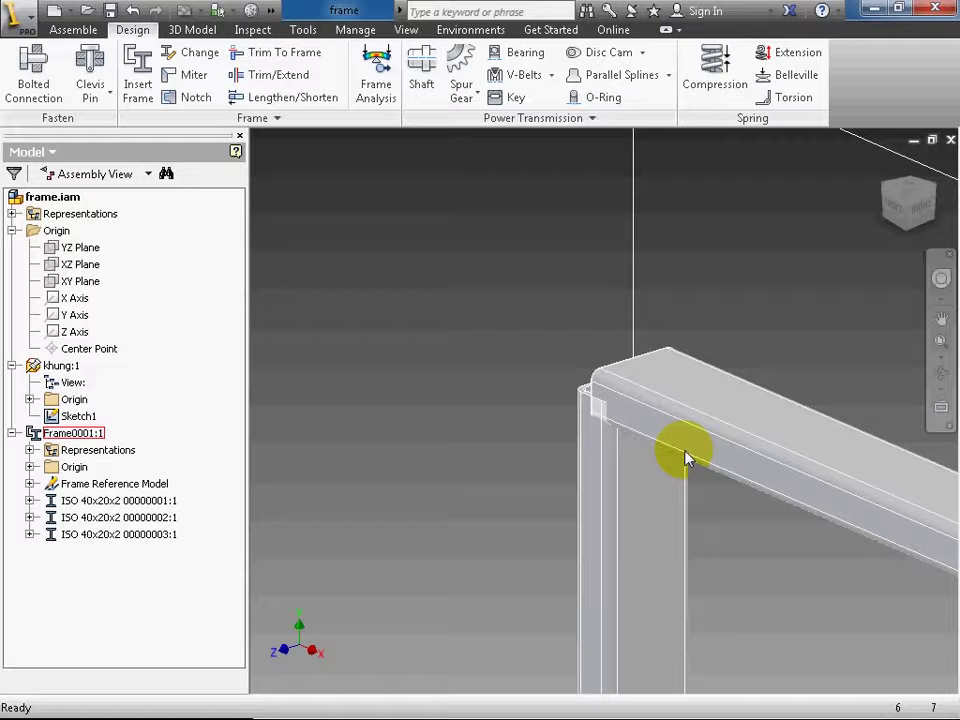
{"action": "left_click", "coordinate": [190, 75]}
{"action": "left_click", "coordinate": [767, 454]}
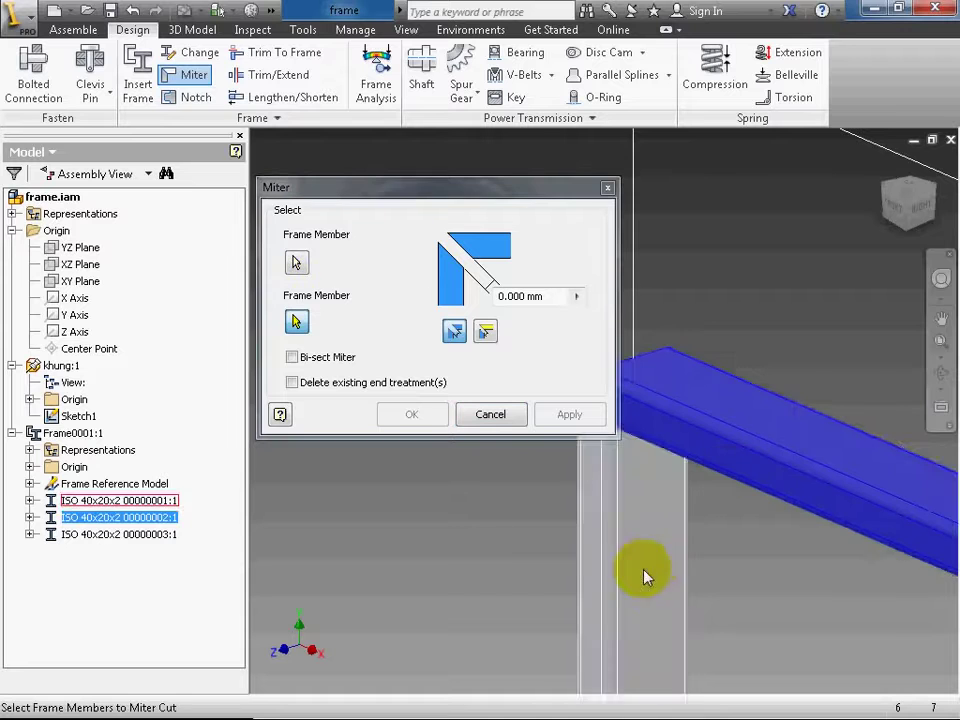
{"action": "middle_click_drag", "start_coordinate": [643, 568], "coordinate": [787, 519]}
{"action": "left_click", "coordinate": [730, 527]}
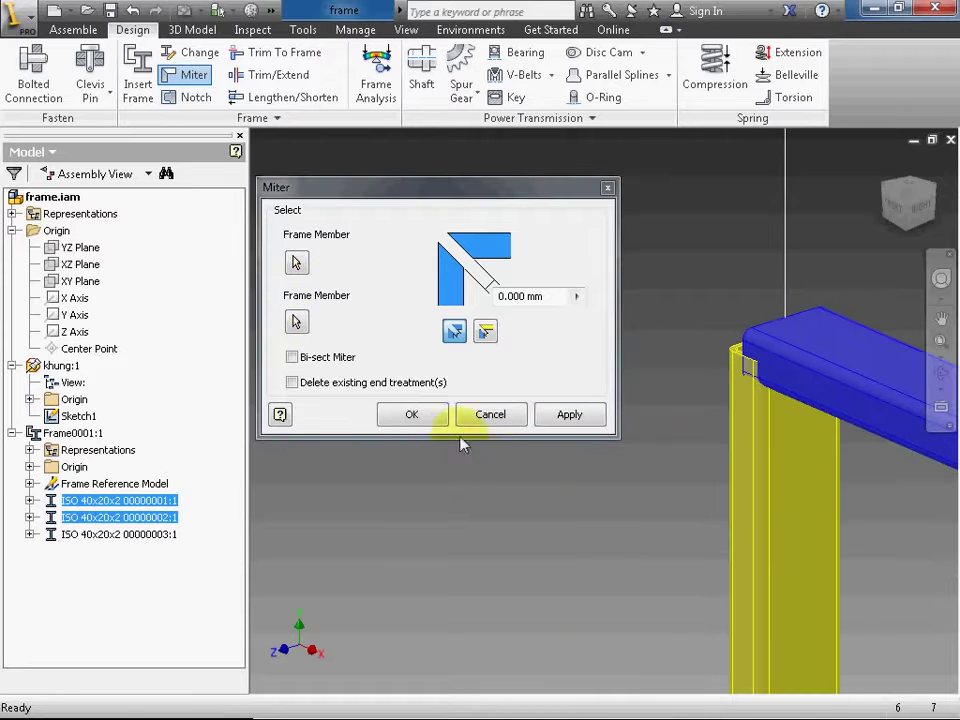
{"action": "left_click", "coordinate": [415, 416]}
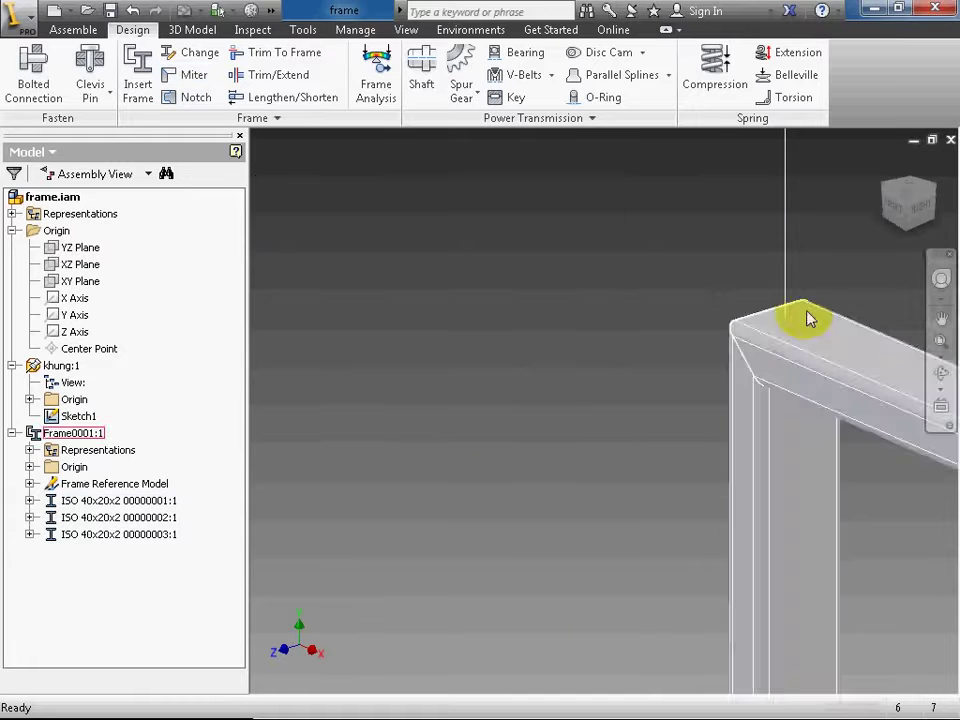
Enter the Frame Analysis environment and create a Static Analysis simulation of the frame with the default settings
{"action": "scroll", "coordinate": [580, 443], "scroll_direction": "down", "scroll_amount": 10}
{"action": "middle_click_drag", "start_coordinate": [589, 441], "coordinate": [652, 449]}
{"action": "scroll", "coordinate": [650, 398], "scroll_direction": "down", "scroll_amount": 2}
{"action": "scroll", "coordinate": [649, 390], "scroll_direction": "up", "scroll_amount": 3}
{"action": "scroll", "coordinate": [653, 392], "scroll_direction": "down", "scroll_amount": 3}
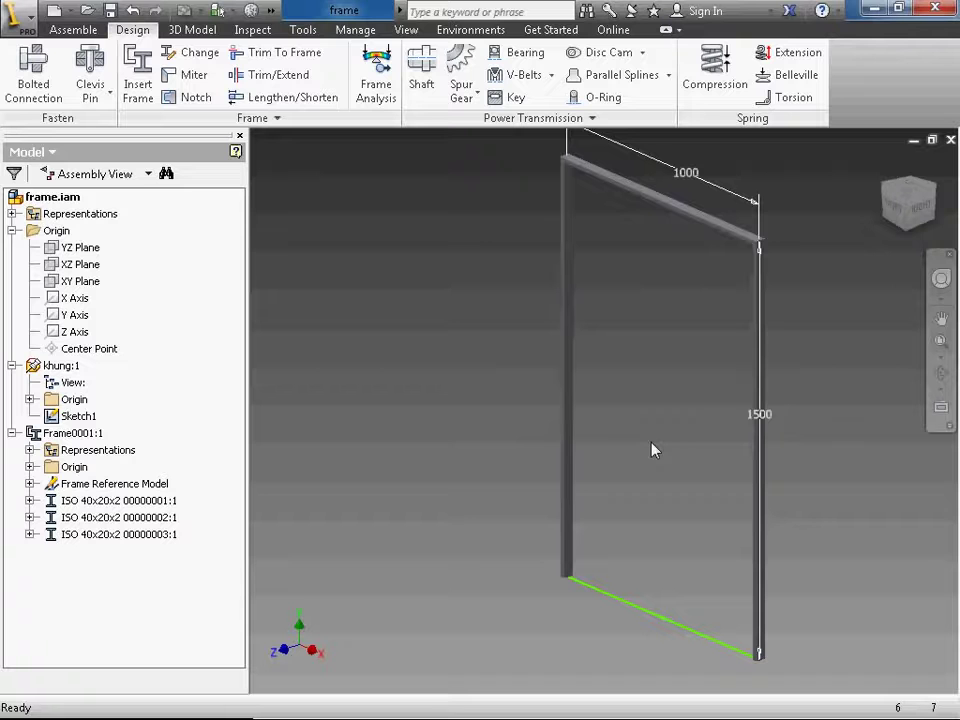
{"action": "left_click", "coordinate": [368, 84]}
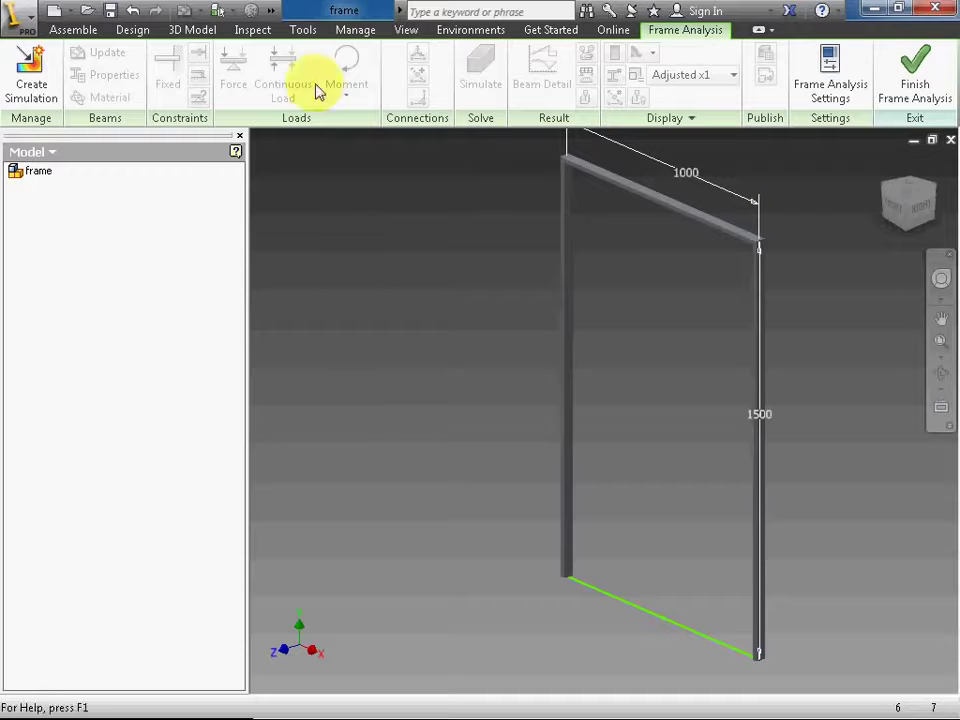
{"action": "left_click", "coordinate": [41, 82]}
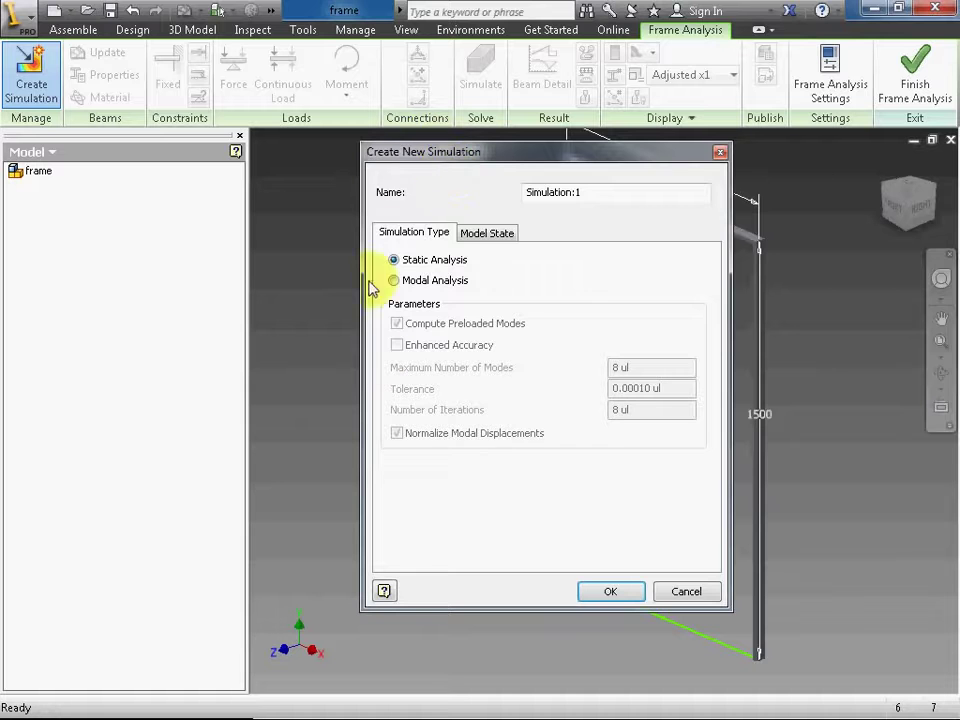
{"action": "left_click", "coordinate": [604, 592]}
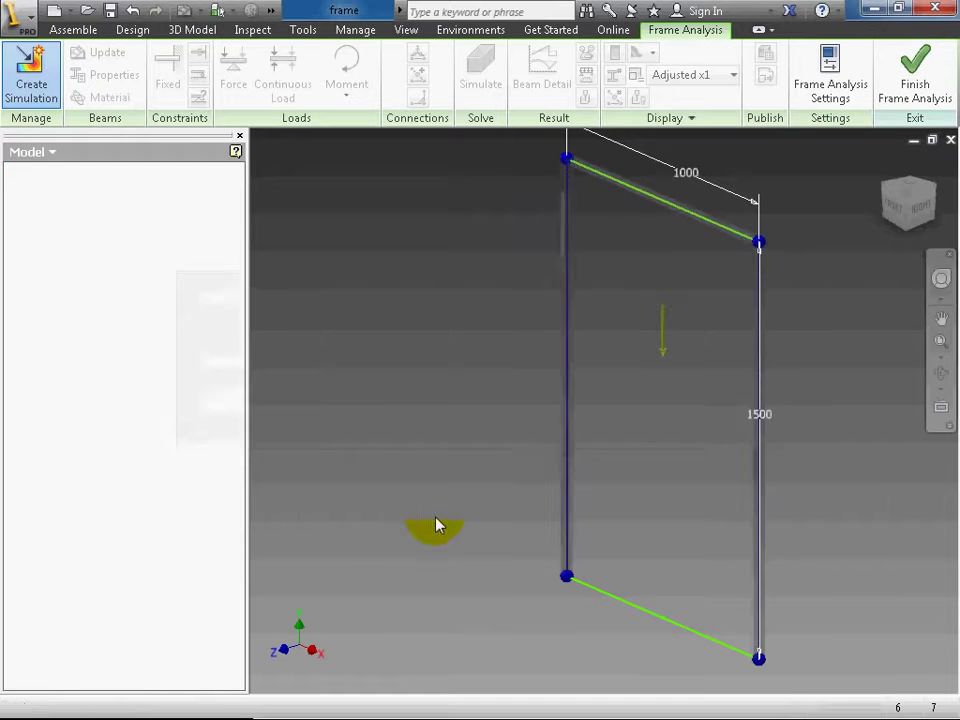
{"action": "left_click", "coordinate": [305, 278]}
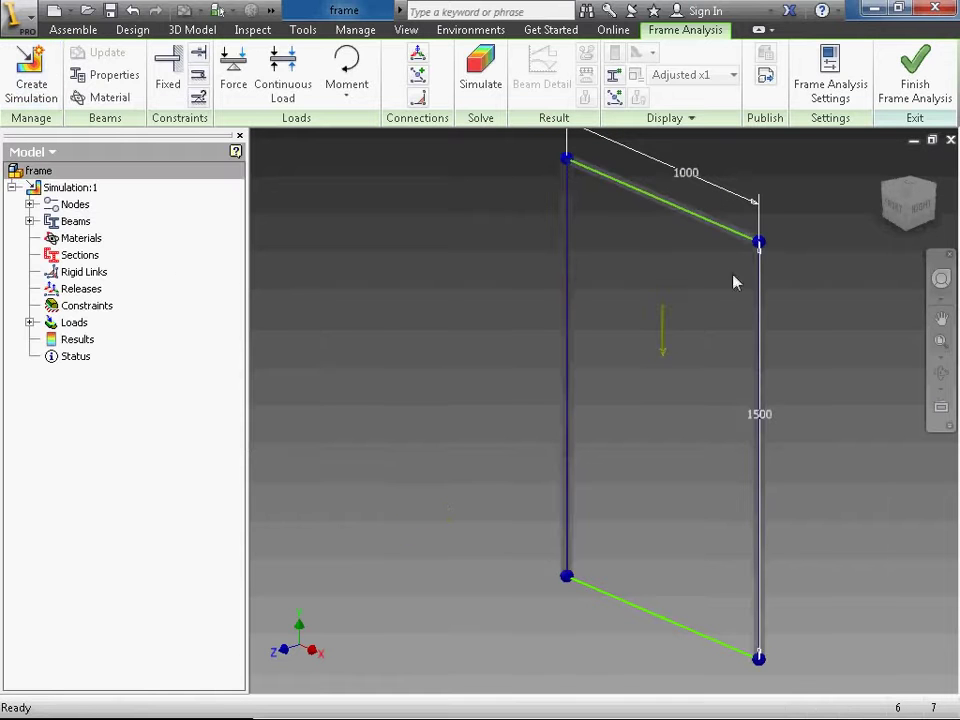
Apply a fixed constraint to the bottom node of the left vertical beam
{"action": "left_click", "coordinate": [567, 345]}
{"action": "left_click", "coordinate": [172, 90]}
{"action": "scroll", "coordinate": [452, 437], "scroll_direction": "down", "scroll_amount": 3}
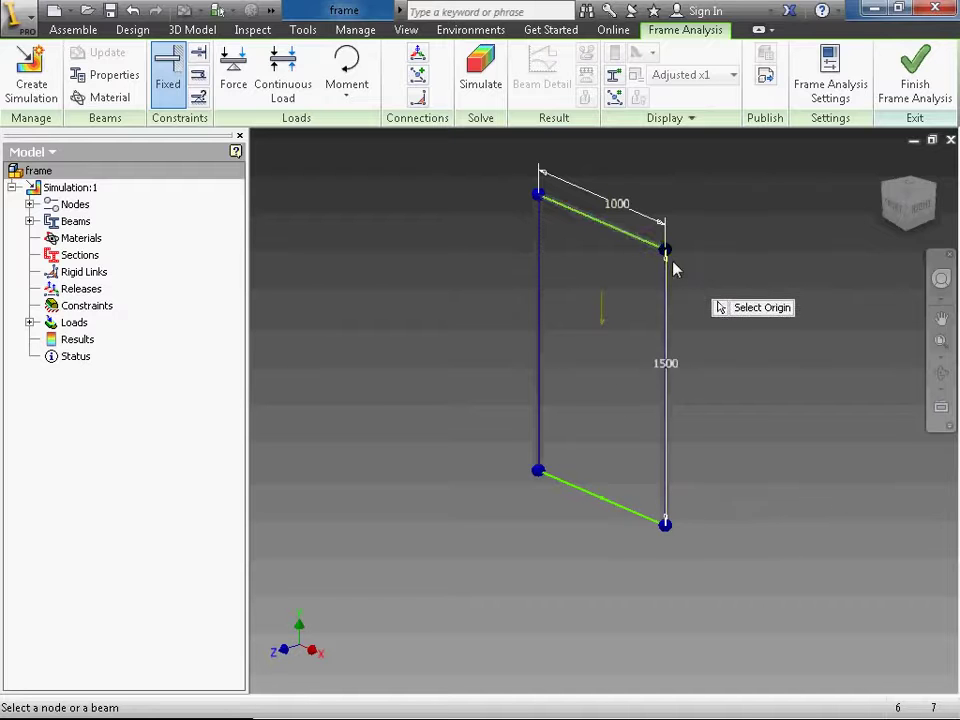
{"action": "scroll", "coordinate": [548, 520], "scroll_direction": "up", "scroll_amount": 5}
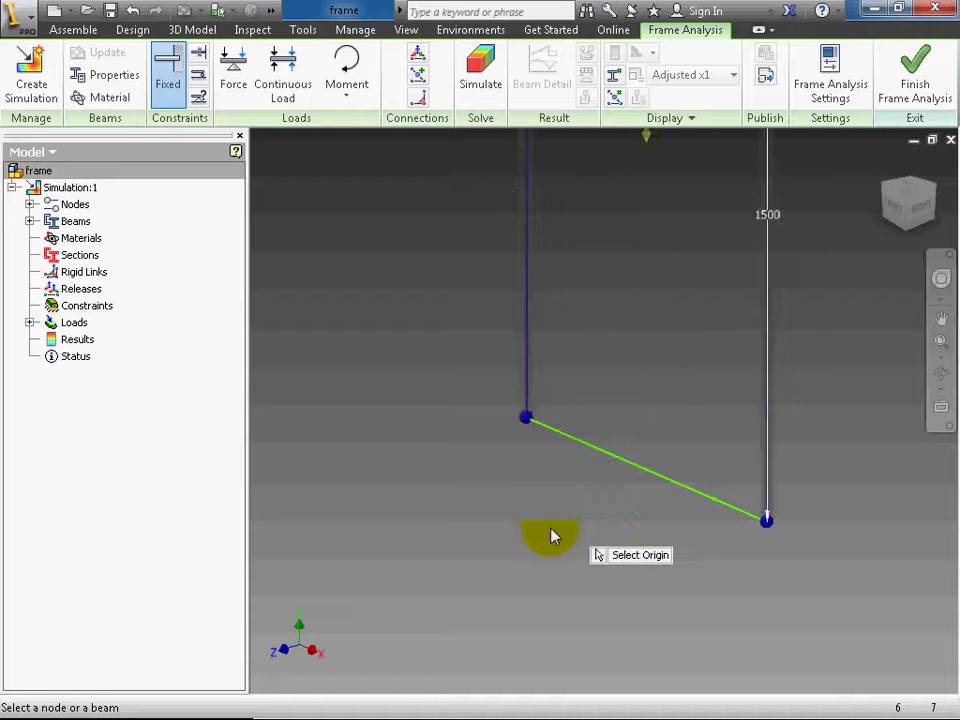
{"action": "scroll", "coordinate": [538, 430], "scroll_direction": "down", "scroll_amount": 3}
{"action": "scroll", "coordinate": [495, 502], "scroll_direction": "up", "scroll_amount": 2}
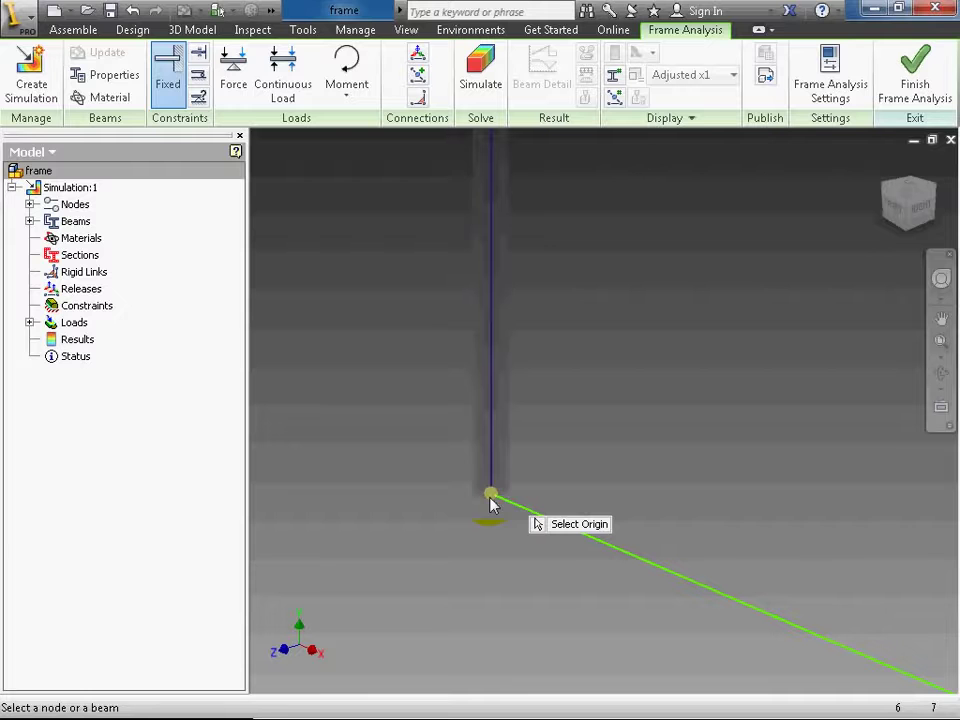
{"action": "left_click", "coordinate": [490, 500]}
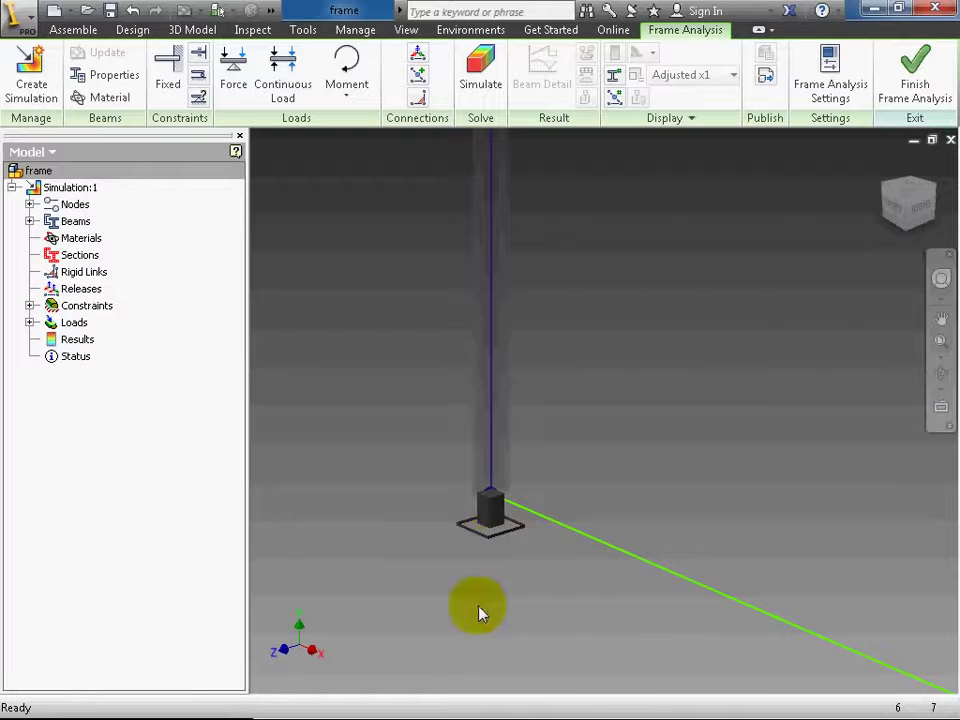
Apply a floating pinned constraint to the bottom node of the right vertical beam, accepting an in-plane angle of 90 degrees
{"action": "scroll", "coordinate": [577, 517], "scroll_direction": "down", "scroll_amount": 2}
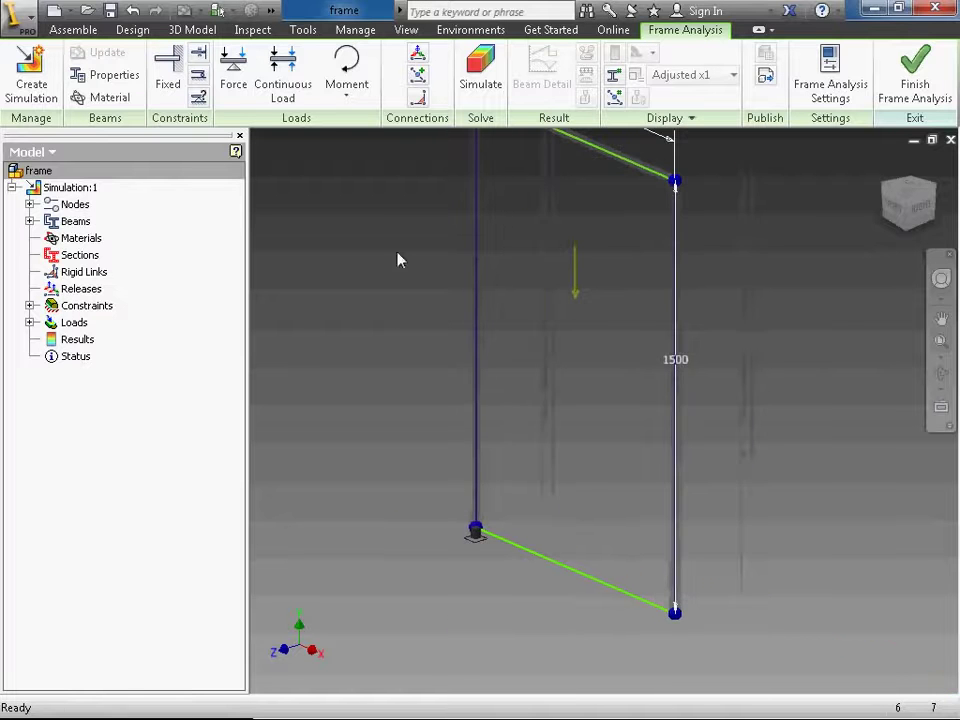
{"action": "left_click", "coordinate": [199, 76]}
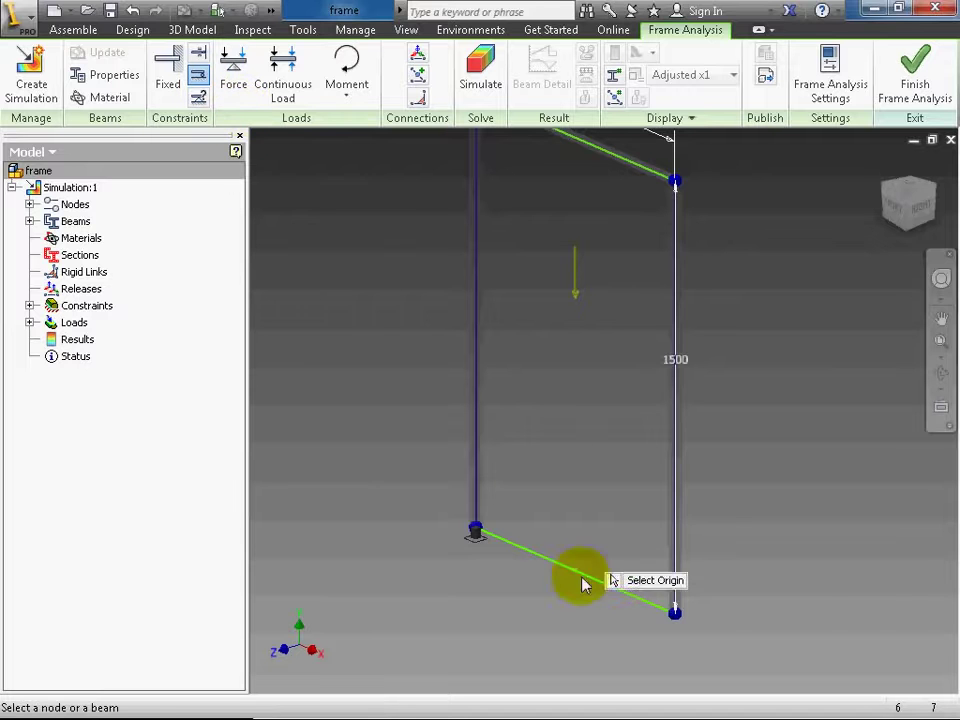
{"action": "left_click", "coordinate": [673, 622]}
{"action": "middle_click_drag", "start_coordinate": [675, 621], "coordinate": [668, 531]}
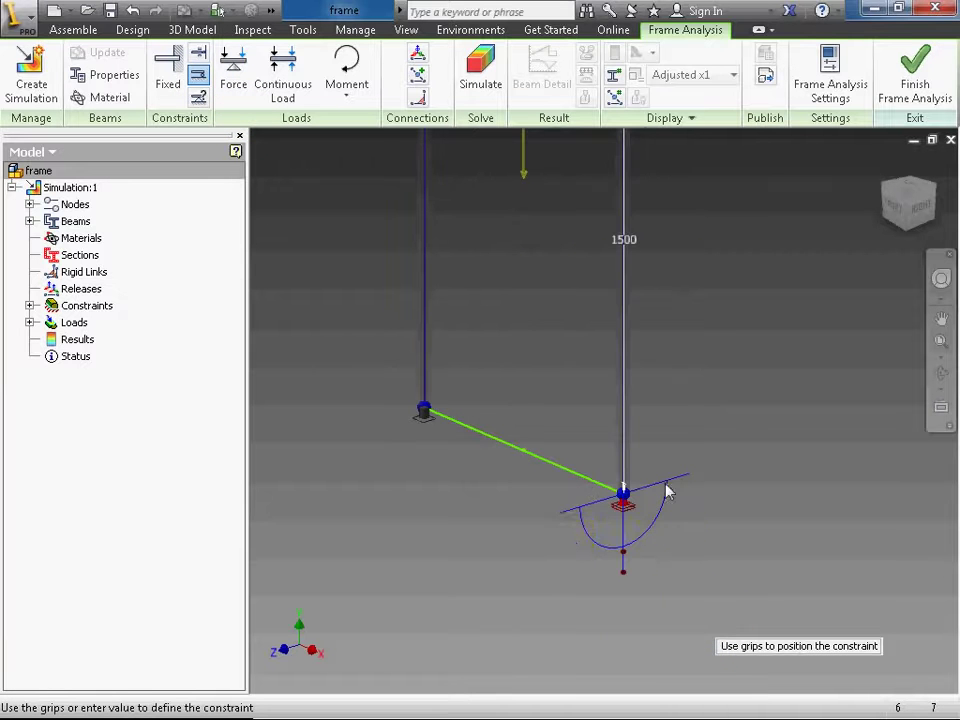
{"action": "middle_click_drag", "start_coordinate": [720, 413], "coordinate": [692, 525]}
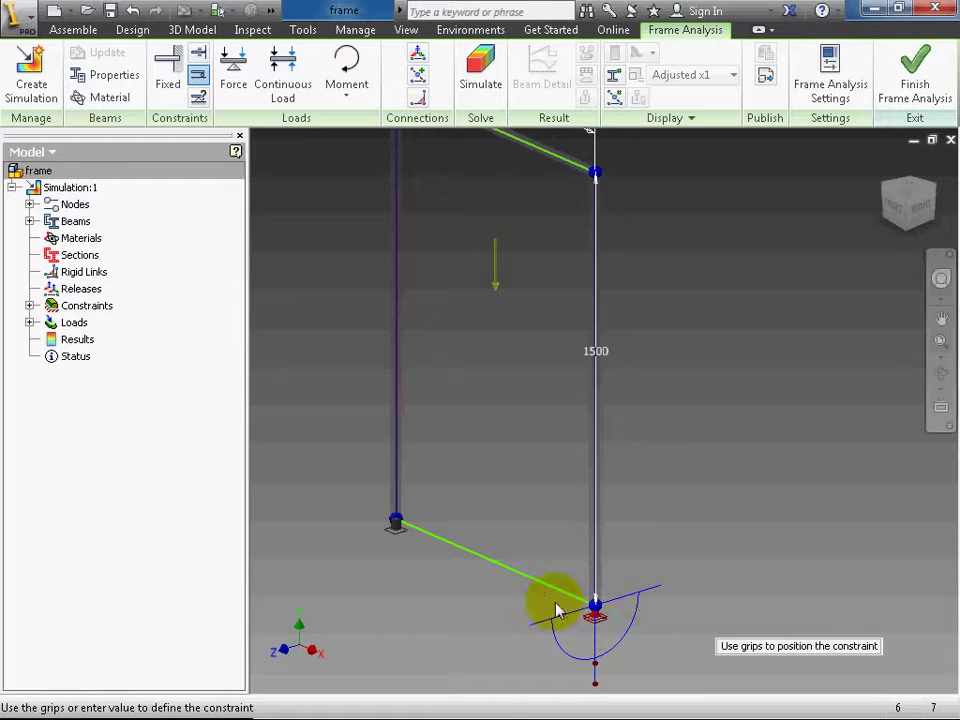
{"action": "middle_click_drag", "start_coordinate": [615, 609], "coordinate": [643, 500]}
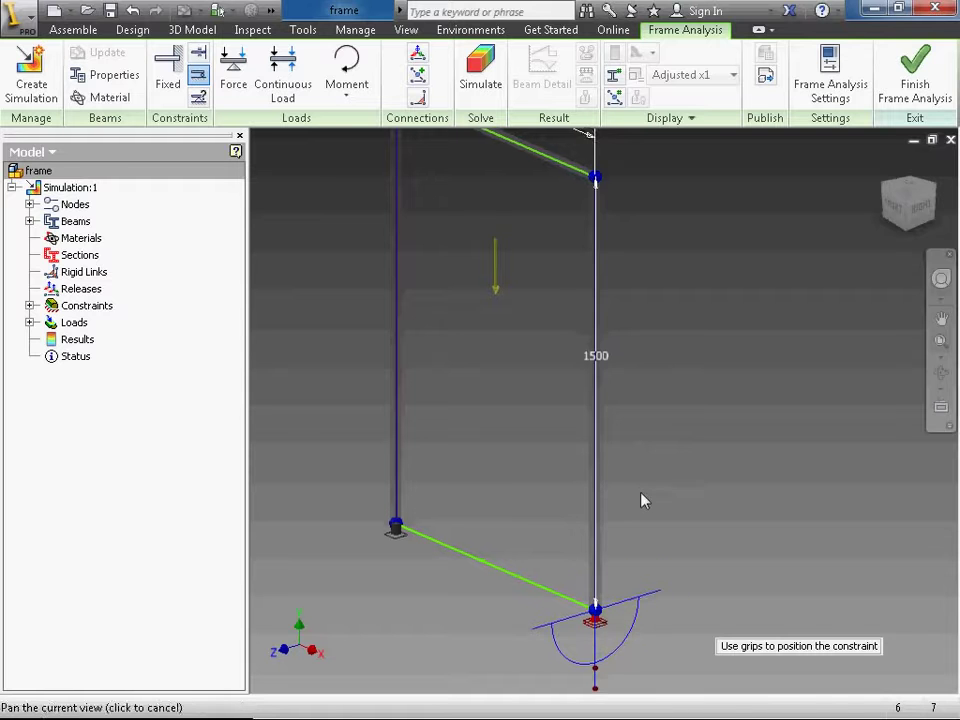
{"action": "middle_click_drag", "start_coordinate": [594, 647], "coordinate": [574, 611]}
{"action": "left_click", "coordinate": [579, 579]}
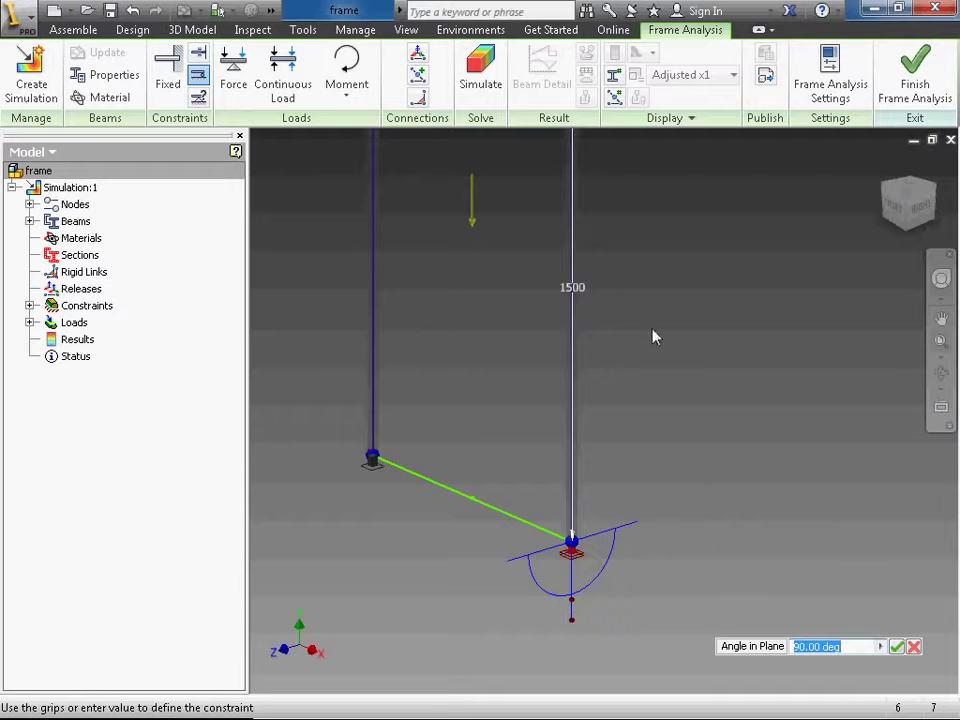
{"action": "left_click", "coordinate": [897, 646]}
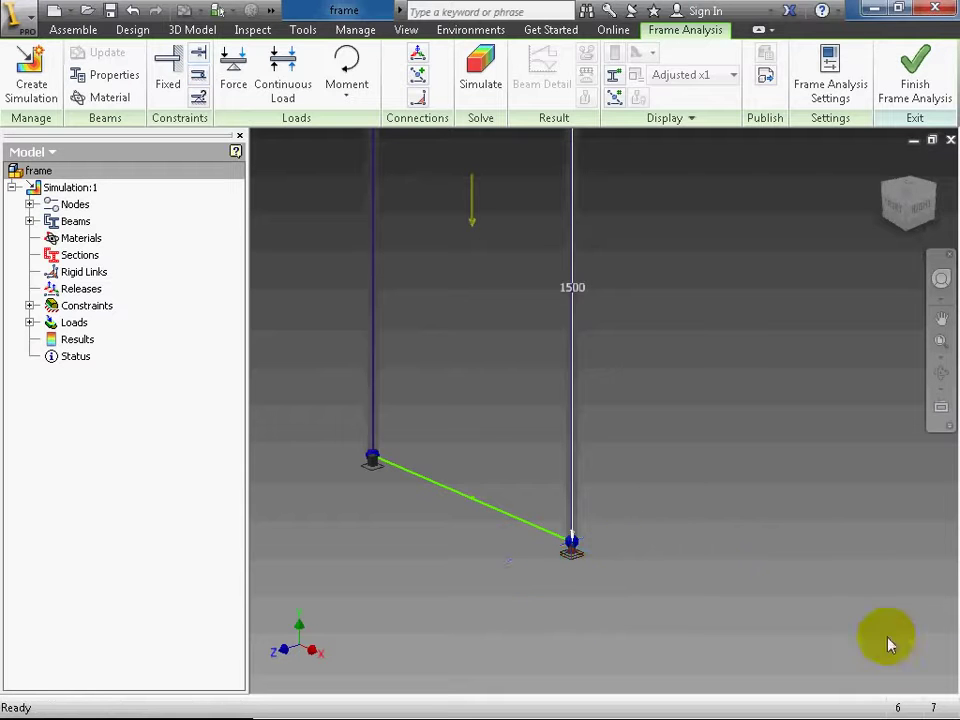
Try to apply a 100 N force to the top node of the right vertical beam at an in-plane angle of 0 degrees
{"action": "scroll", "coordinate": [744, 471], "scroll_direction": "up", "scroll_amount": 5}
{"action": "scroll", "coordinate": [739, 471], "scroll_direction": "down", "scroll_amount": 3}
{"action": "middle_click_drag", "start_coordinate": [550, 510], "coordinate": [579, 579]}
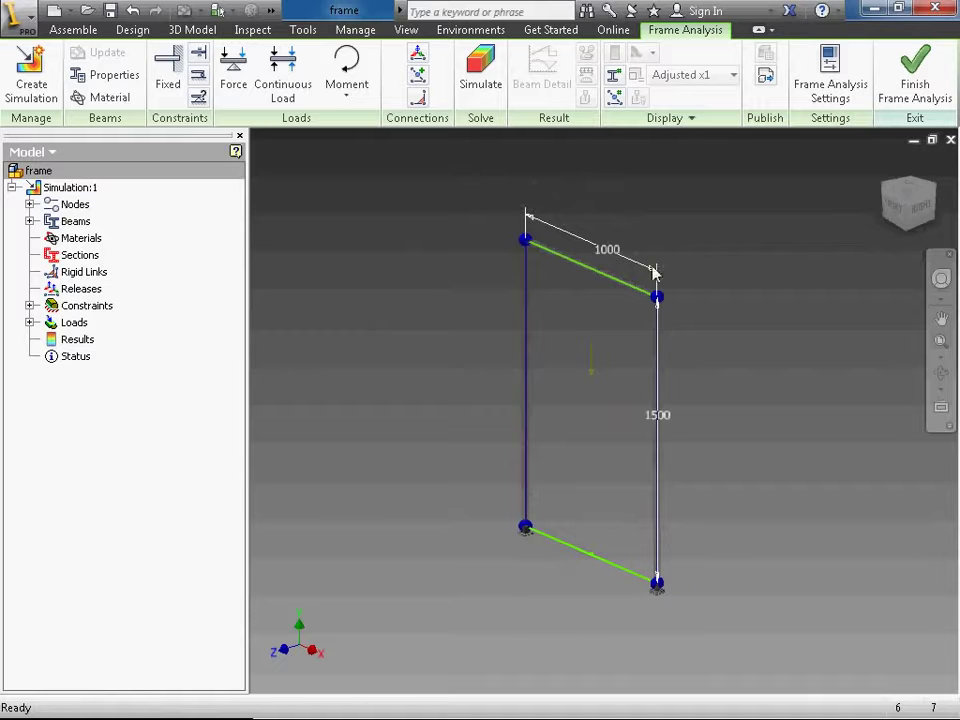
{"action": "middle_click_drag", "start_coordinate": [612, 293], "coordinate": [587, 313]}
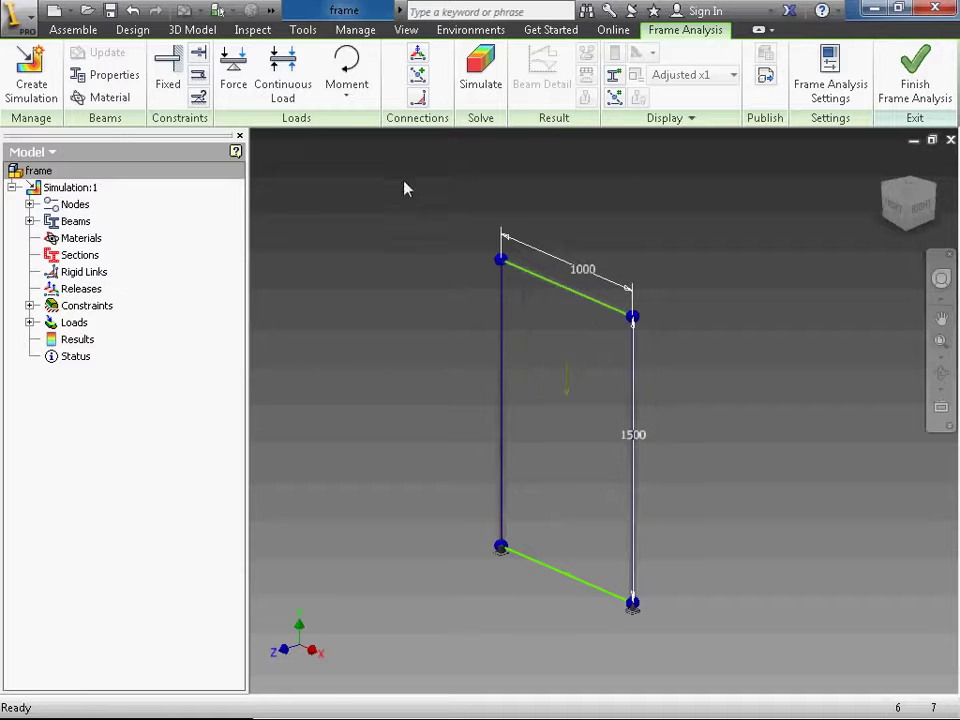
{"action": "left_click", "coordinate": [238, 88]}
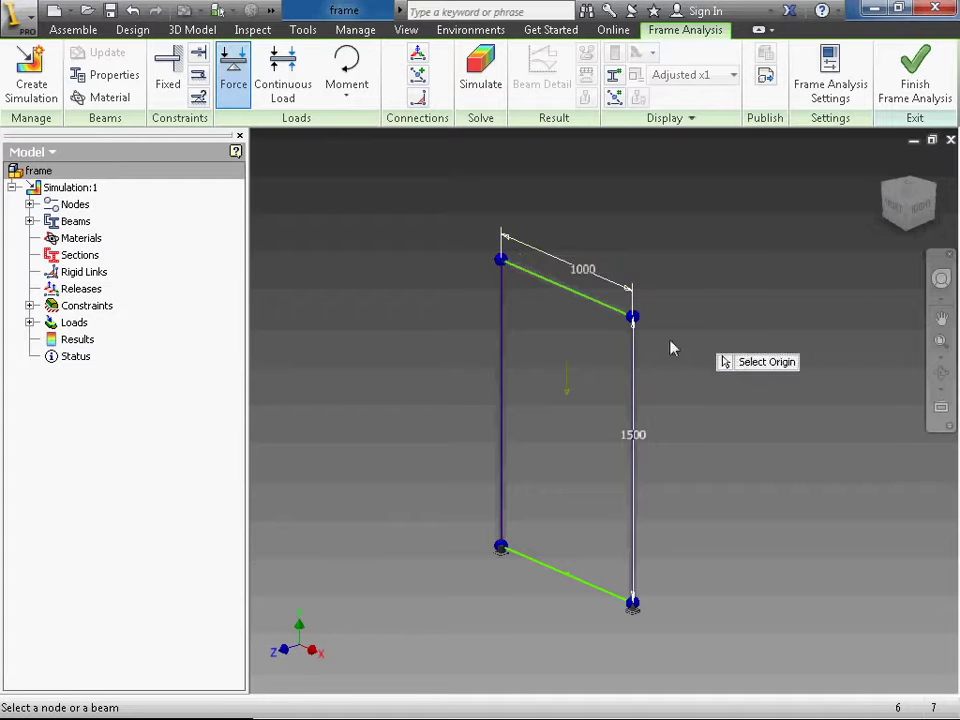
{"action": "left_click", "coordinate": [636, 323]}
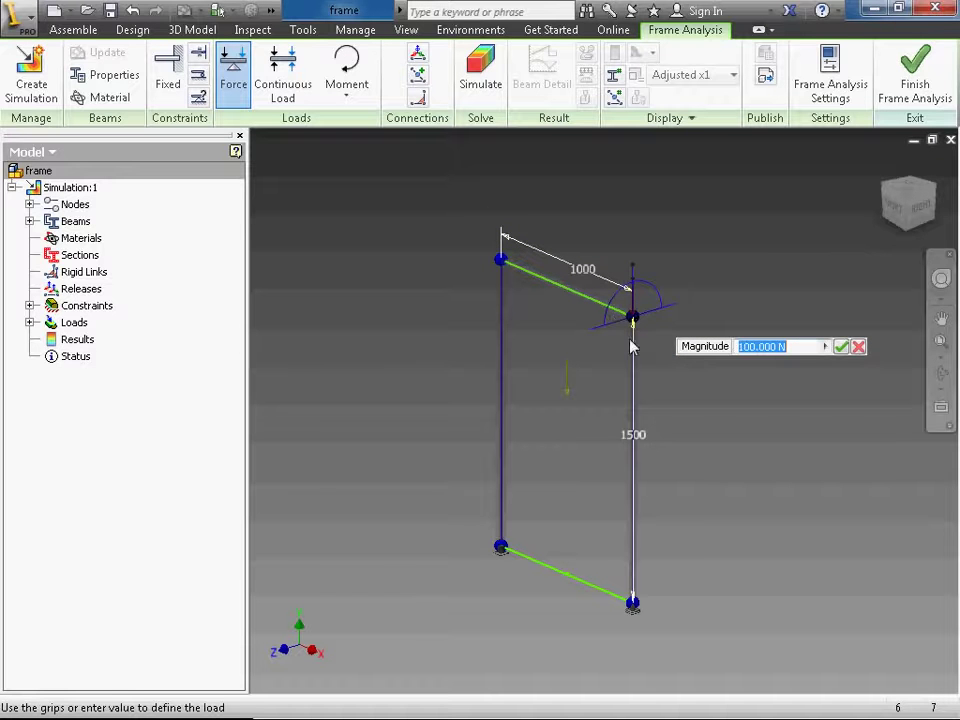
{"action": "scroll", "coordinate": [625, 305], "scroll_direction": "down", "scroll_amount": 2}
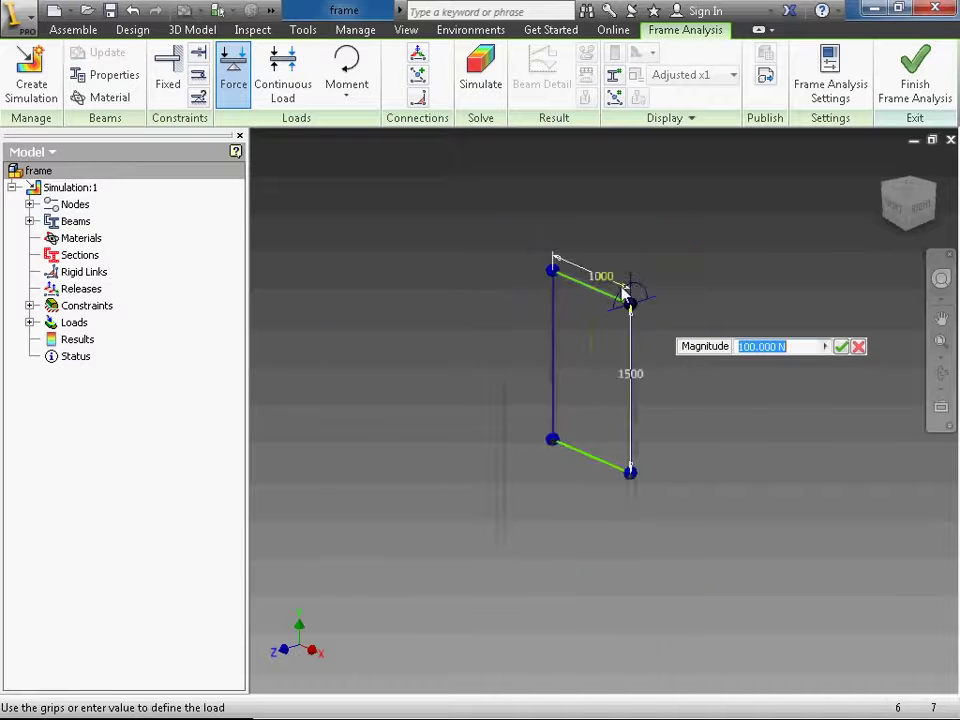
{"action": "scroll", "coordinate": [583, 281], "scroll_direction": "up", "scroll_amount": 5}
{"action": "mouse_move", "coordinate": [492, 287]}
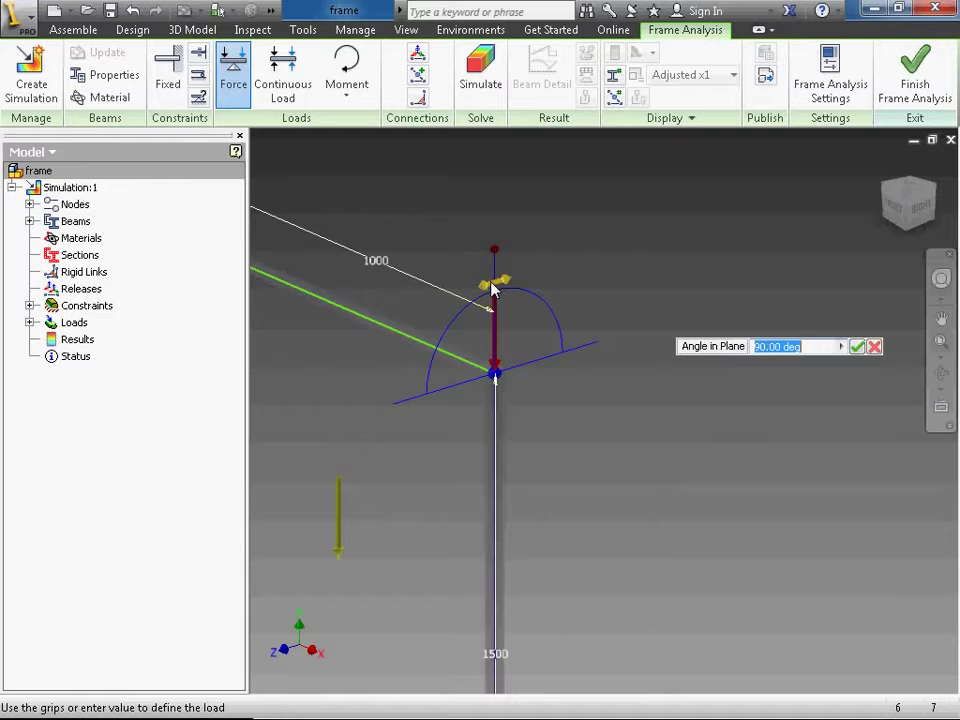
{"action": "left_click_drag", "start_coordinate": [492, 287], "coordinate": [592, 349]}
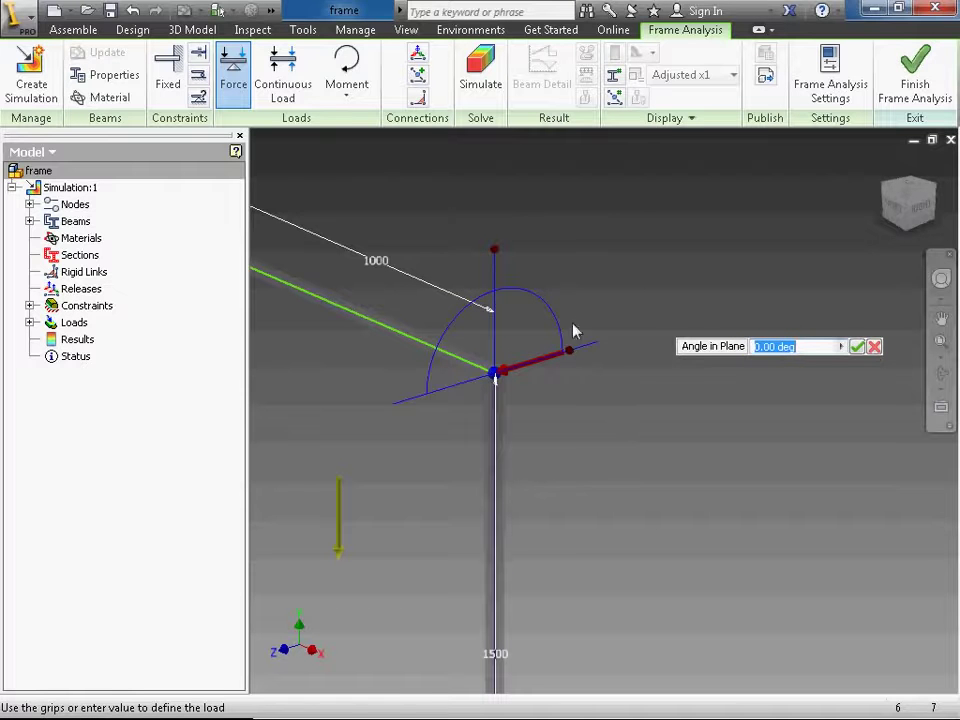
{"action": "left_click", "coordinate": [857, 346]}
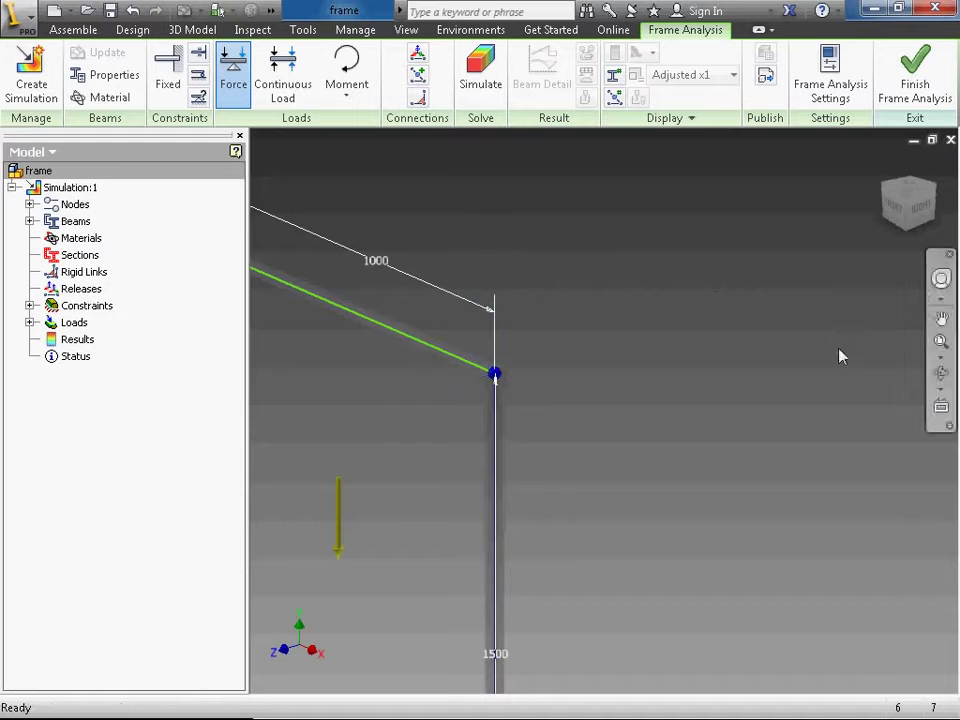
Apply a 1000 N force to the top node of the right vertical beam, rotated from vertical to horizontal
{"action": "left_click", "coordinate": [232, 80]}
{"action": "left_click", "coordinate": [539, 396]}
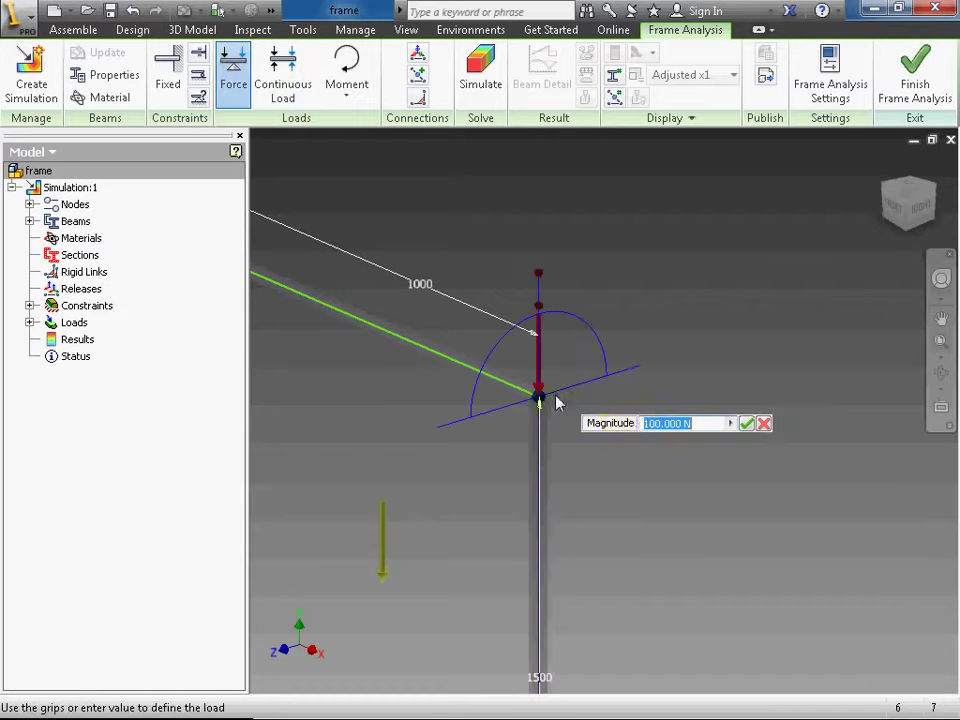
{"action": "left_click", "coordinate": [645, 424]}
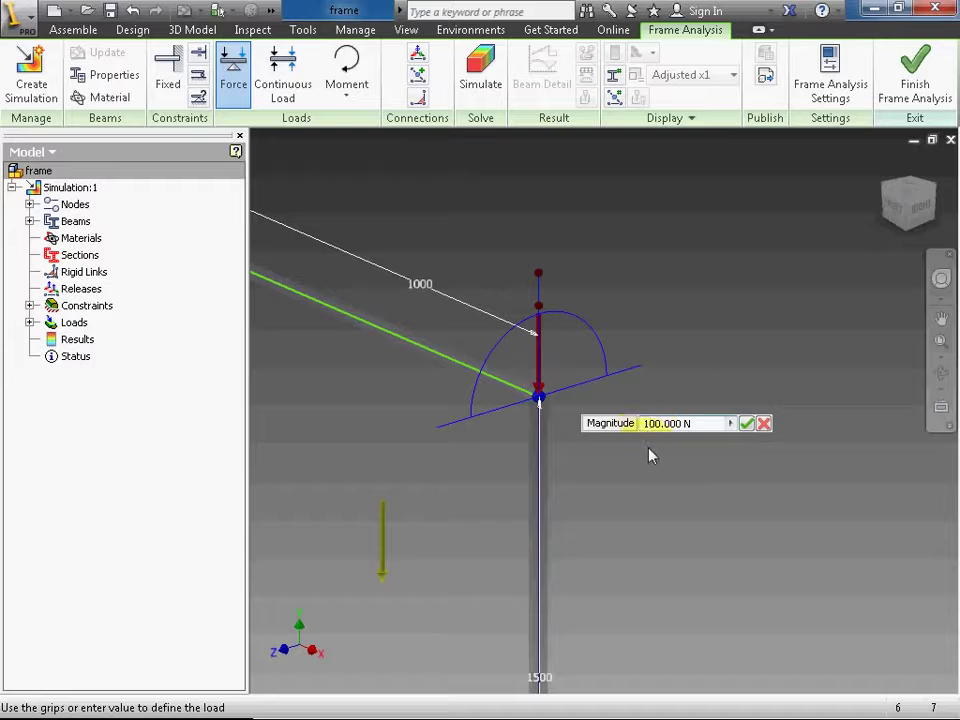
{"action": "type", "text": "0"}
{"action": "left_click", "coordinate": [539, 311]}
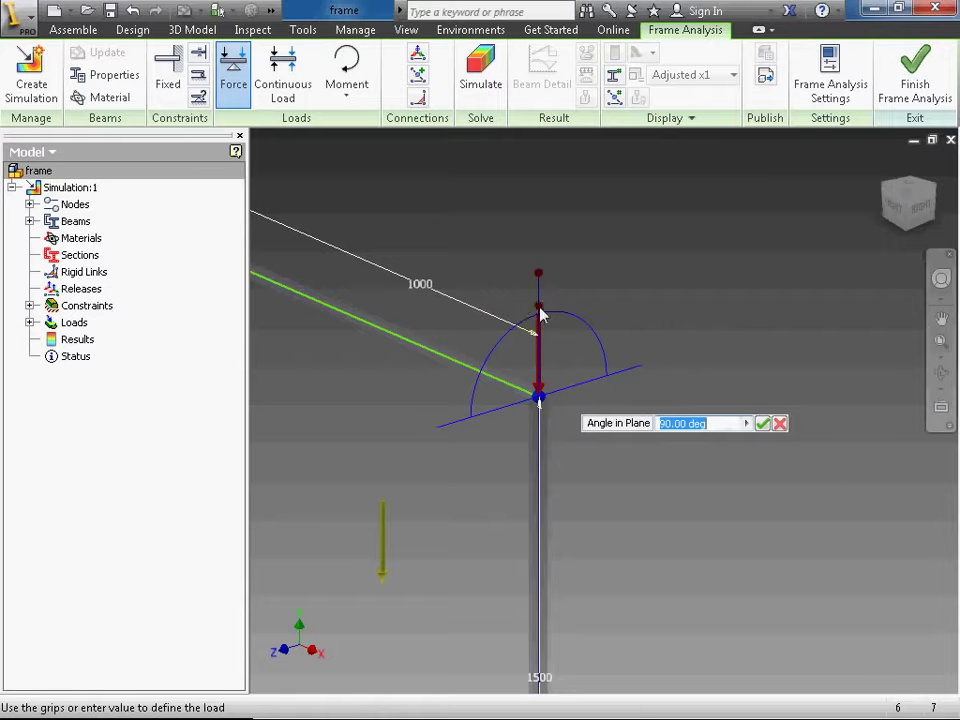
{"action": "left_click_drag", "start_coordinate": [542, 310], "coordinate": [616, 376]}
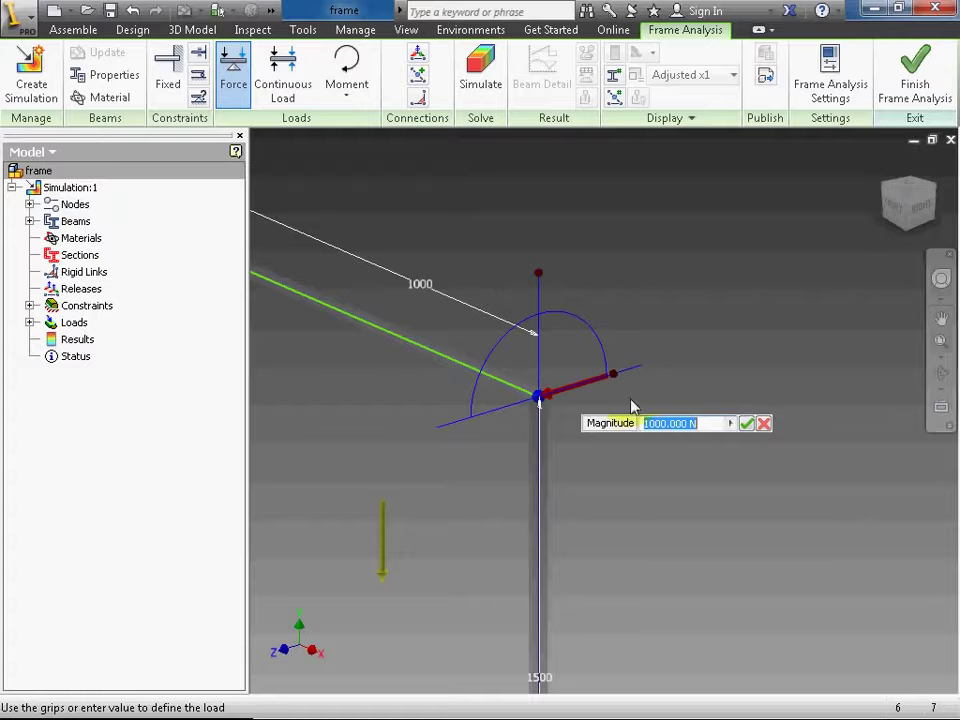
{"action": "left_click", "coordinate": [749, 425]}
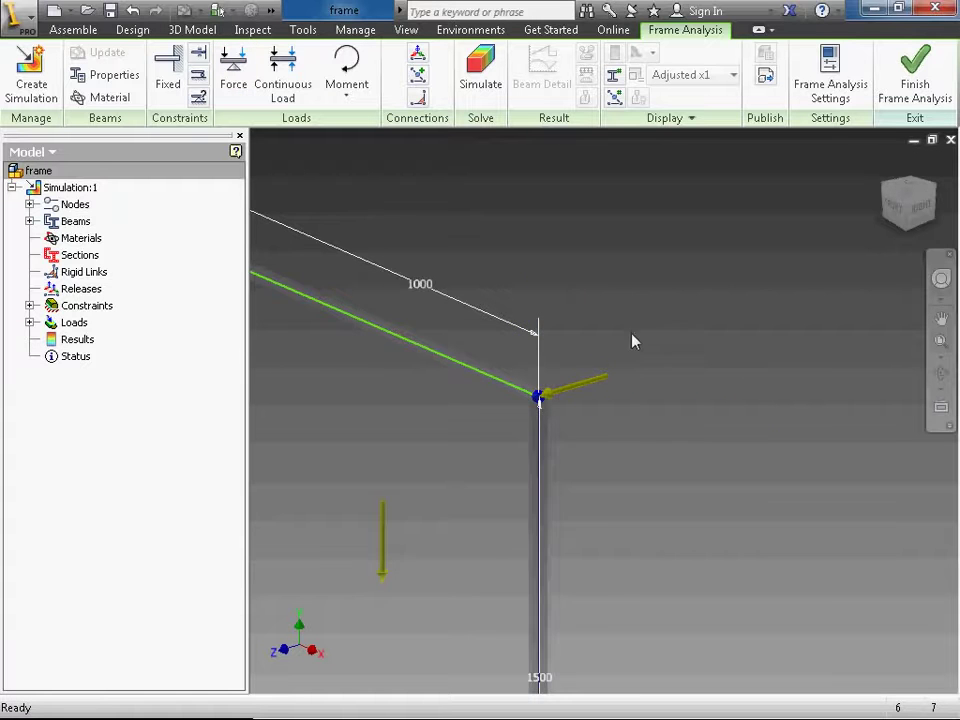
Run the frame simulation and examine the deformed shape in the displacement result
{"action": "scroll", "coordinate": [636, 345], "scroll_direction": "up", "scroll_amount": 3}
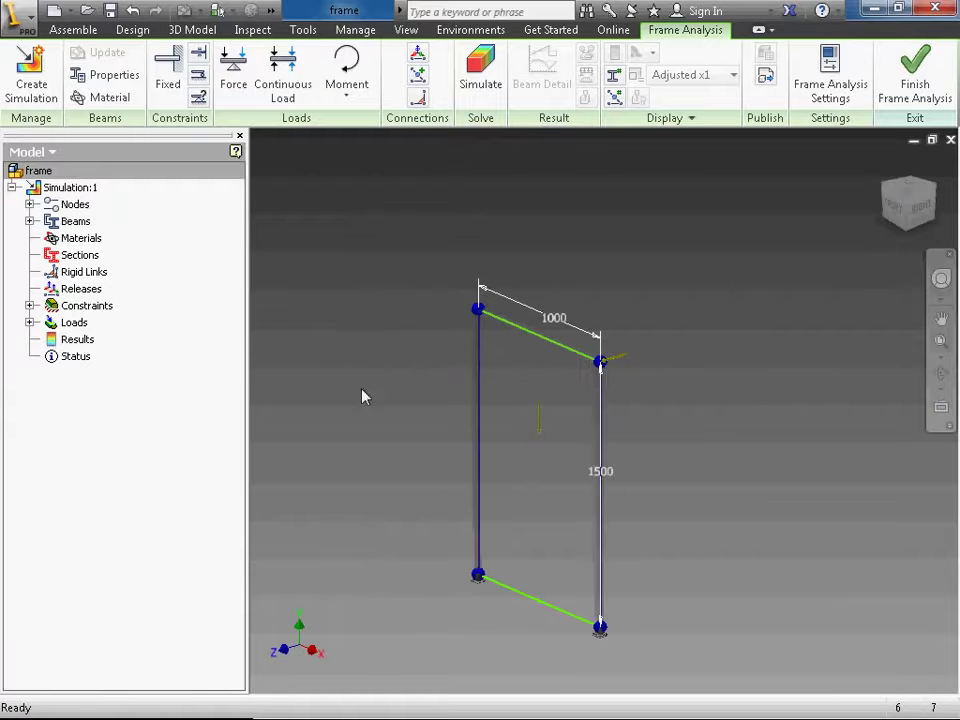
{"action": "left_click", "coordinate": [686, 529]}
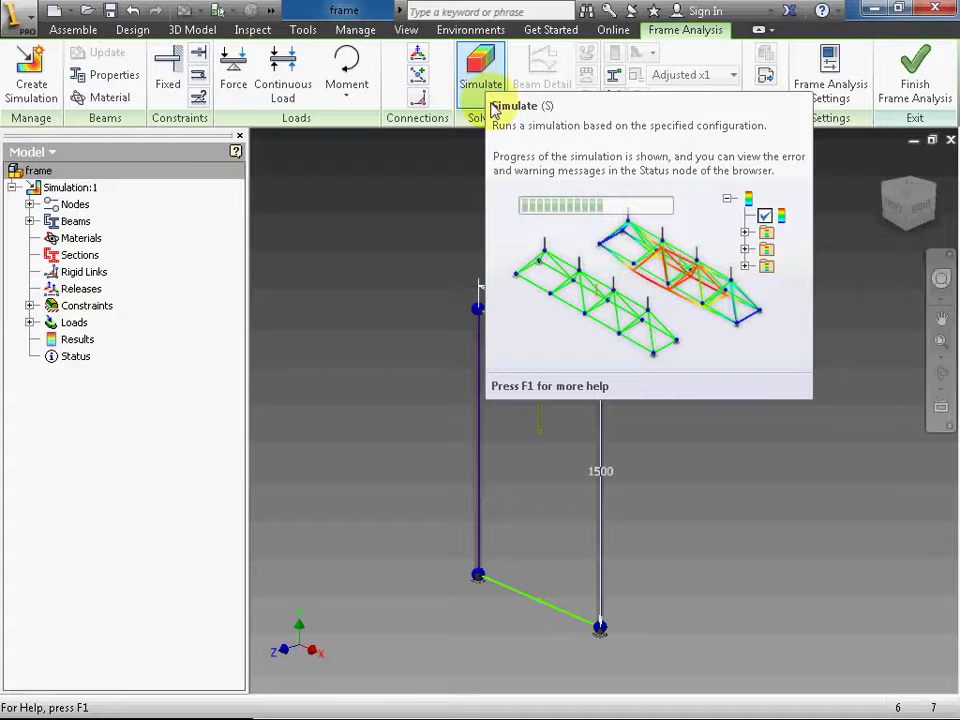
{"action": "left_click", "coordinate": [478, 78]}
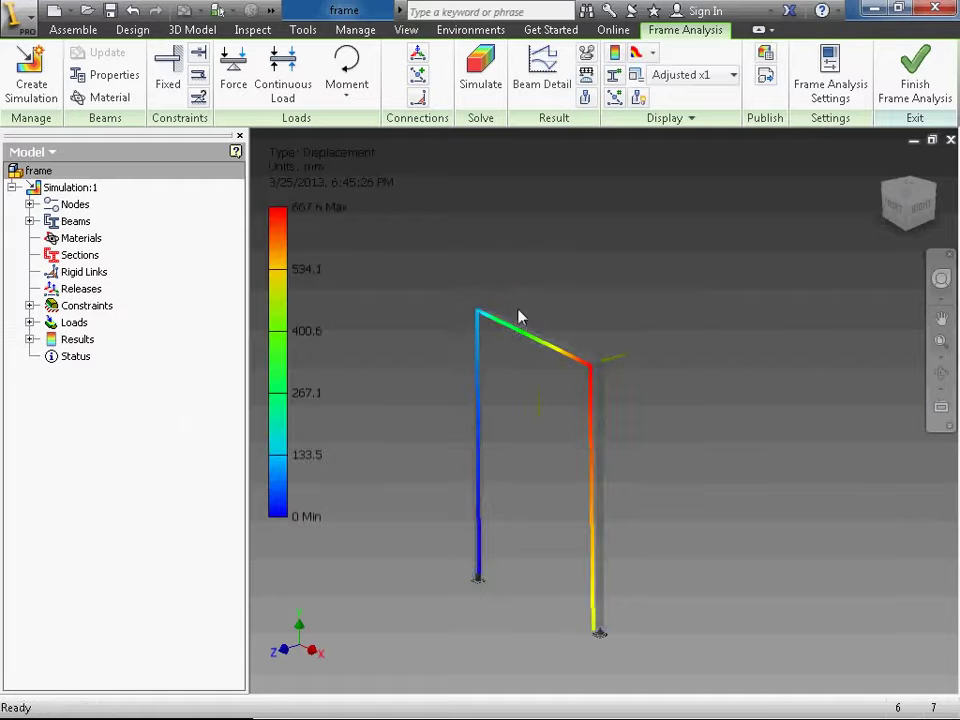
{"action": "middle_click_drag", "start_coordinate": [518, 317], "coordinate": [564, 315]}
{"action": "scroll", "coordinate": [527, 326], "scroll_direction": "up", "scroll_amount": 4}
{"action": "scroll", "coordinate": [527, 326], "scroll_direction": "down", "scroll_amount": 3}
{"action": "scroll", "coordinate": [544, 287], "scroll_direction": "up", "scroll_amount": 3}
{"action": "scroll", "coordinate": [548, 298], "scroll_direction": "down", "scroll_amount": 2}
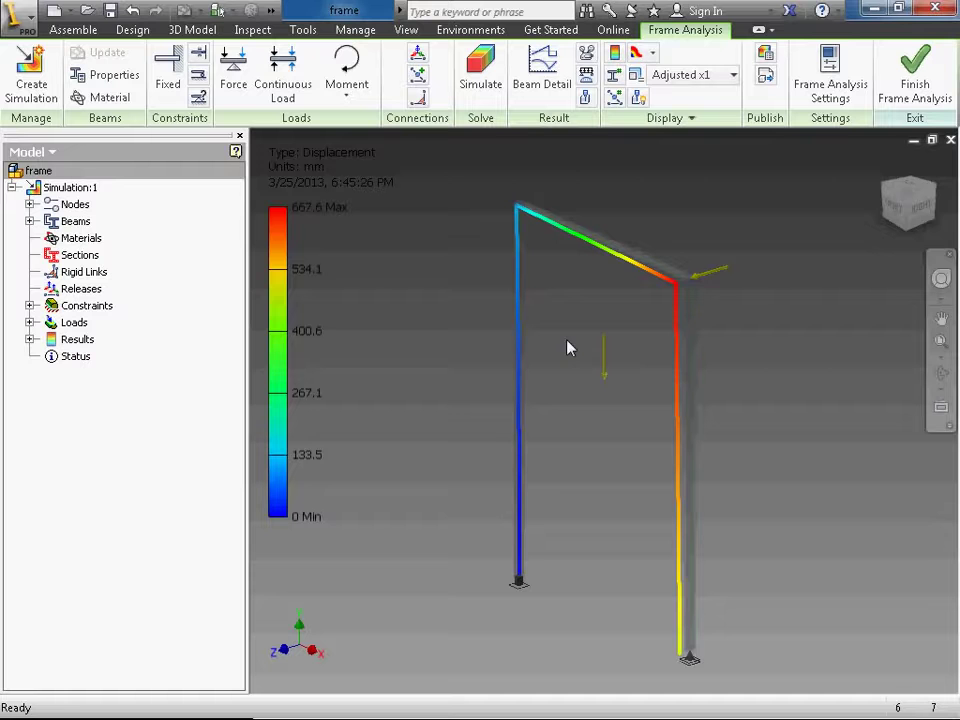
Display the force results Fx, Fy and Fz on the frame one after another
{"action": "left_click", "coordinate": [30, 339]}
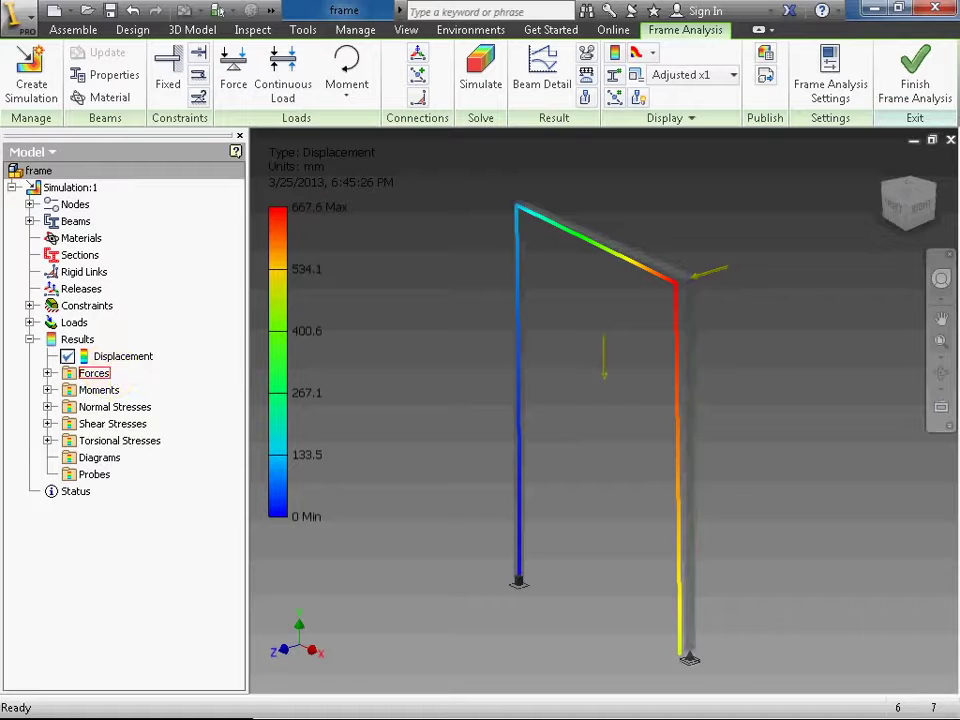
{"action": "left_click", "coordinate": [47, 373]}
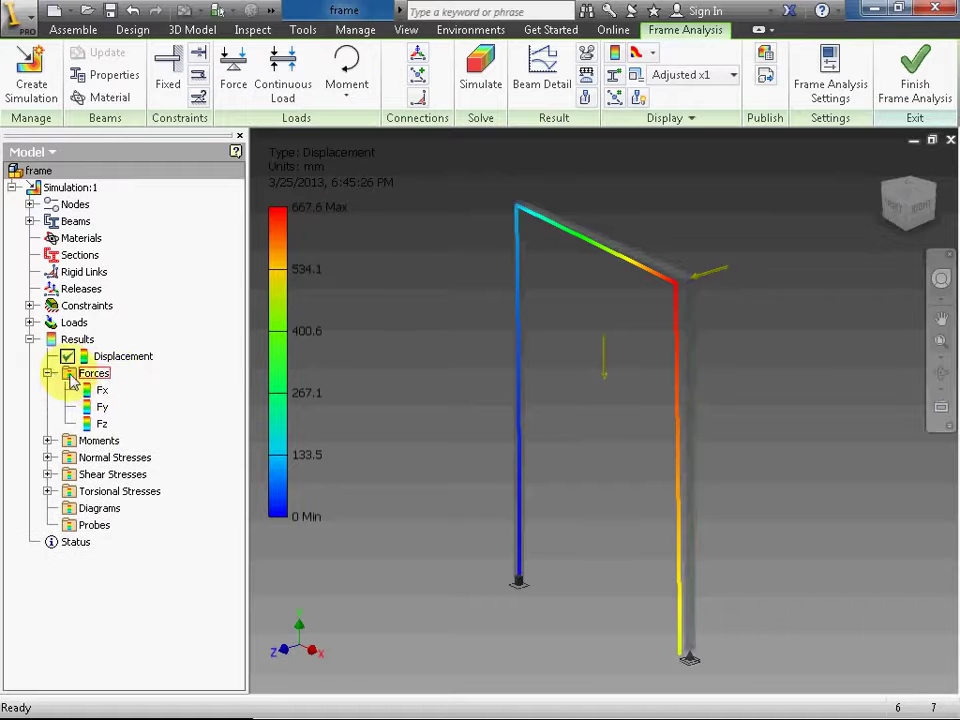
{"action": "right_click", "coordinate": [96, 391]}
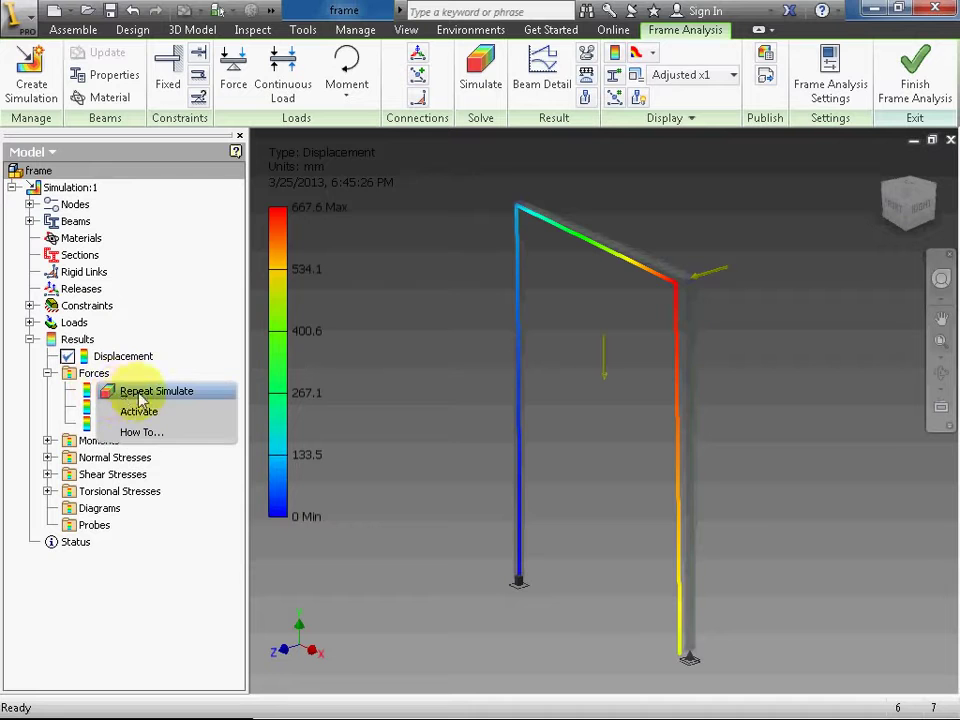
{"action": "left_click", "coordinate": [131, 412]}
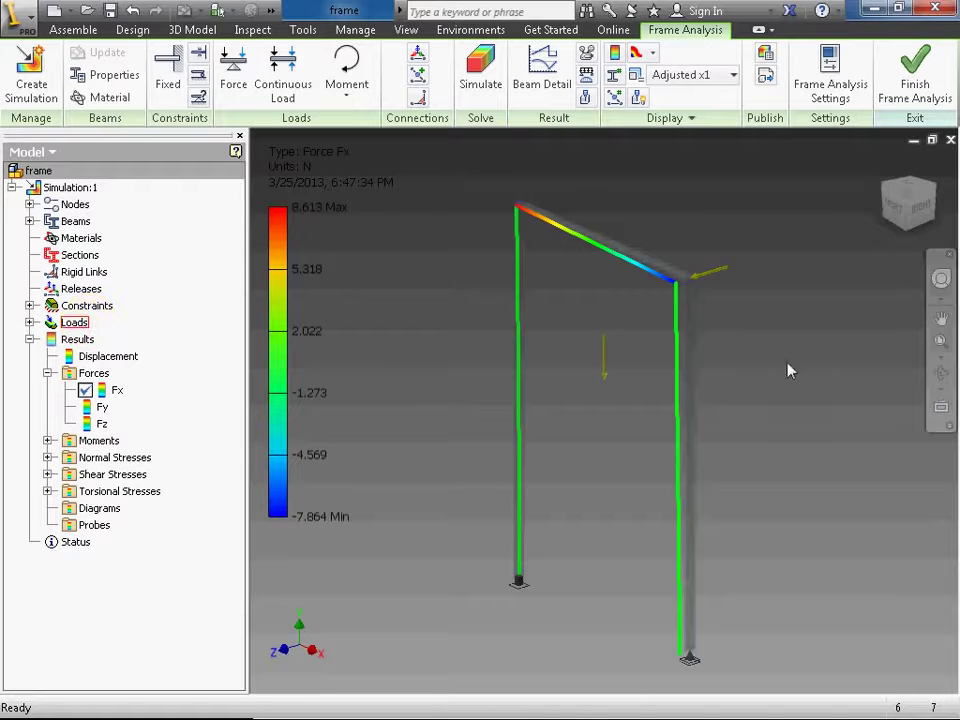
{"action": "right_click", "coordinate": [88, 408]}
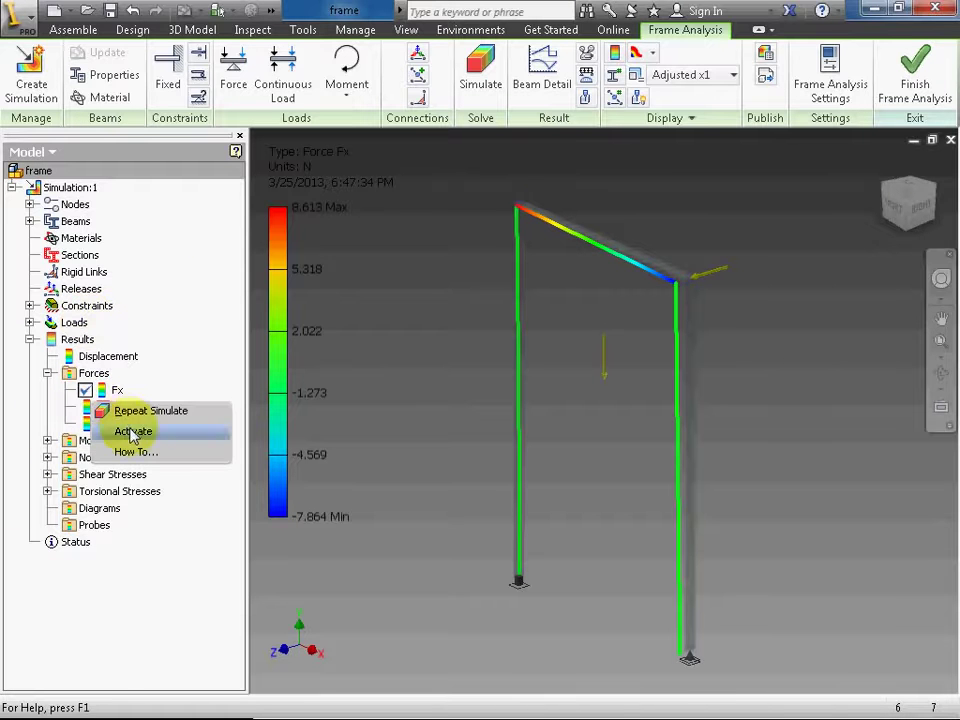
{"action": "left_click", "coordinate": [124, 433]}
{"action": "right_click", "coordinate": [115, 425]}
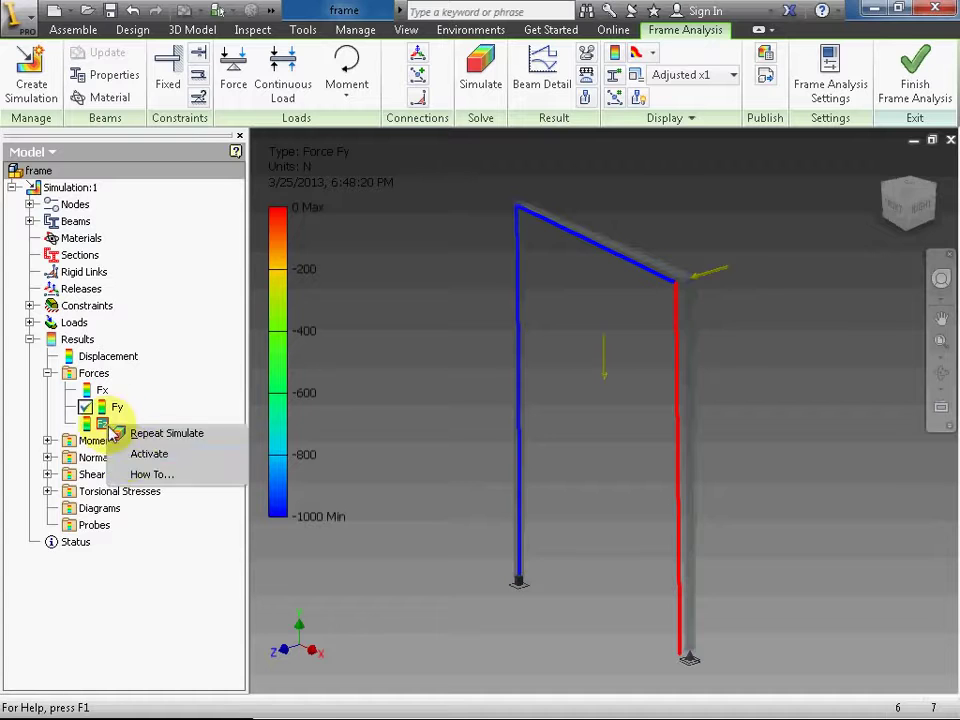
{"action": "left_click", "coordinate": [126, 454]}
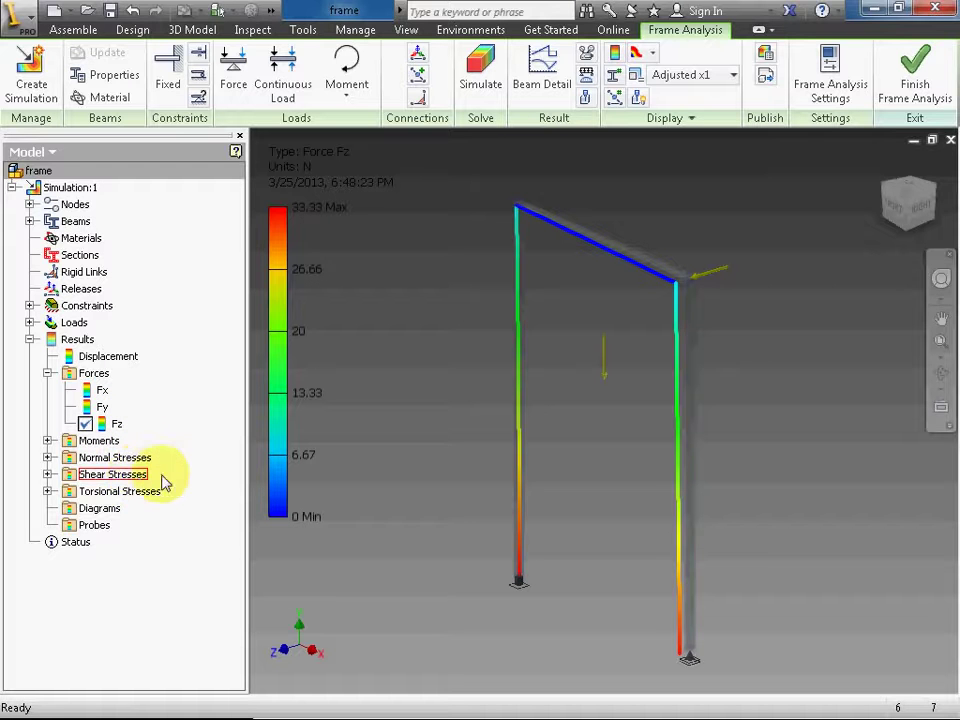
Display the moment results Mx, My and Mz on the frame in turn
{"action": "left_click", "coordinate": [47, 441]}
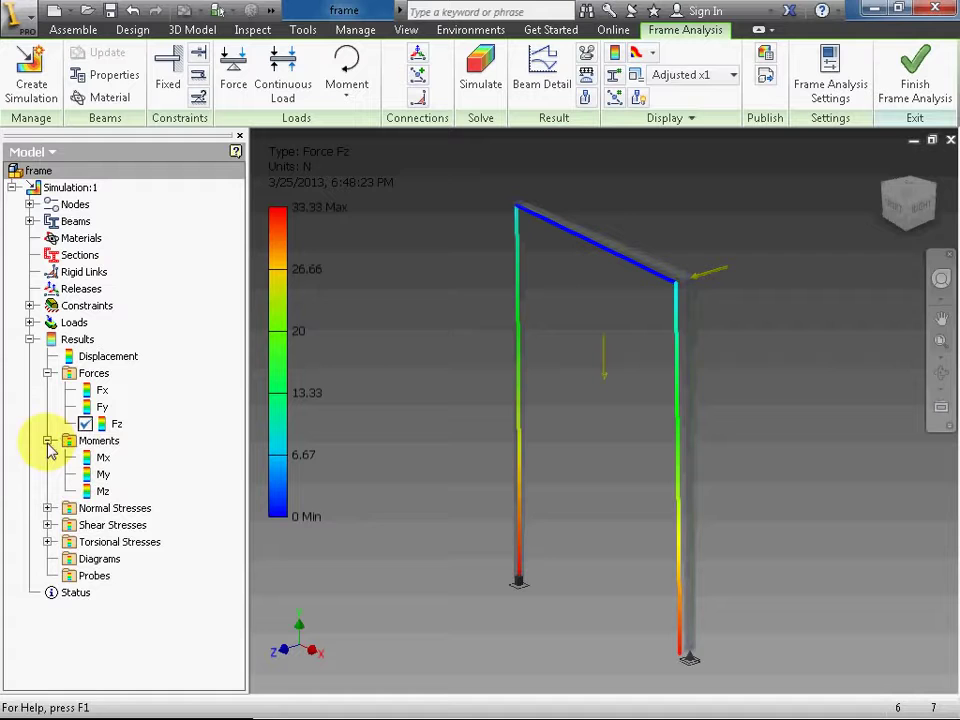
{"action": "right_click", "coordinate": [103, 457]}
{"action": "left_click", "coordinate": [125, 479]}
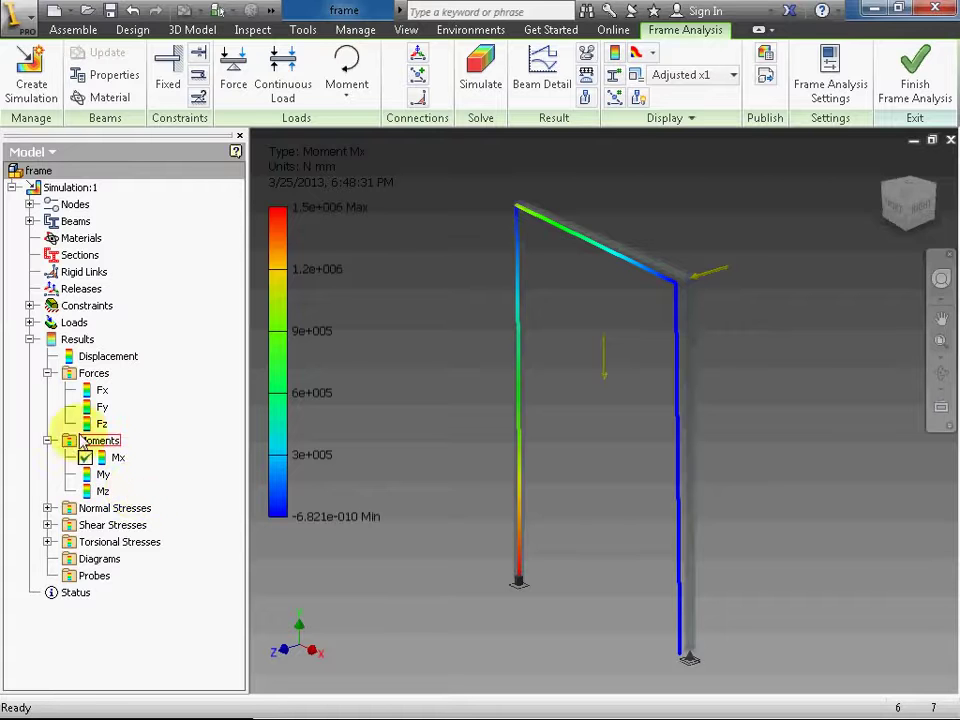
{"action": "right_click", "coordinate": [101, 480]}
{"action": "left_click", "coordinate": [125, 508]}
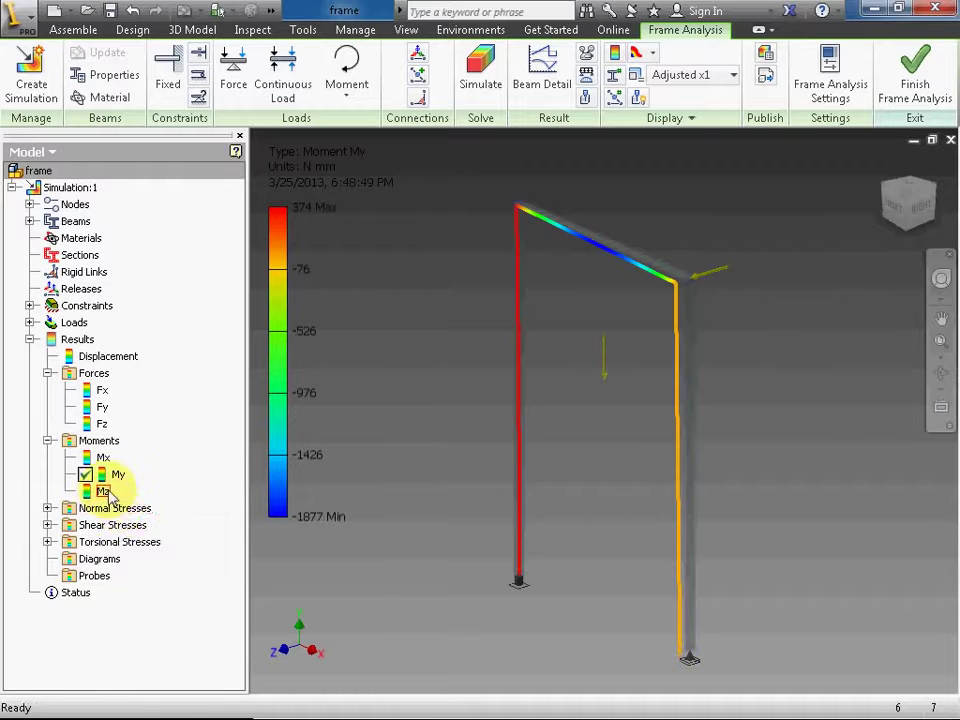
{"action": "right_click", "coordinate": [103, 490]}
{"action": "left_click", "coordinate": [130, 515]}
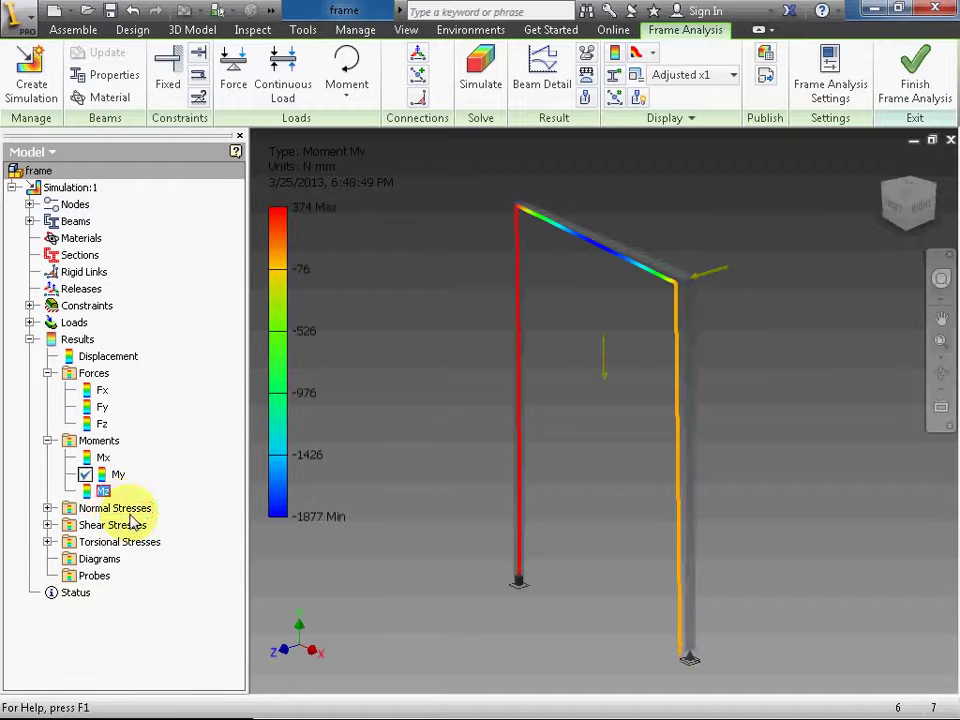
Display the normal stress results Smax, Smin, Smax(Mx) and Smax(My) one by one
{"action": "left_click", "coordinate": [48, 508]}
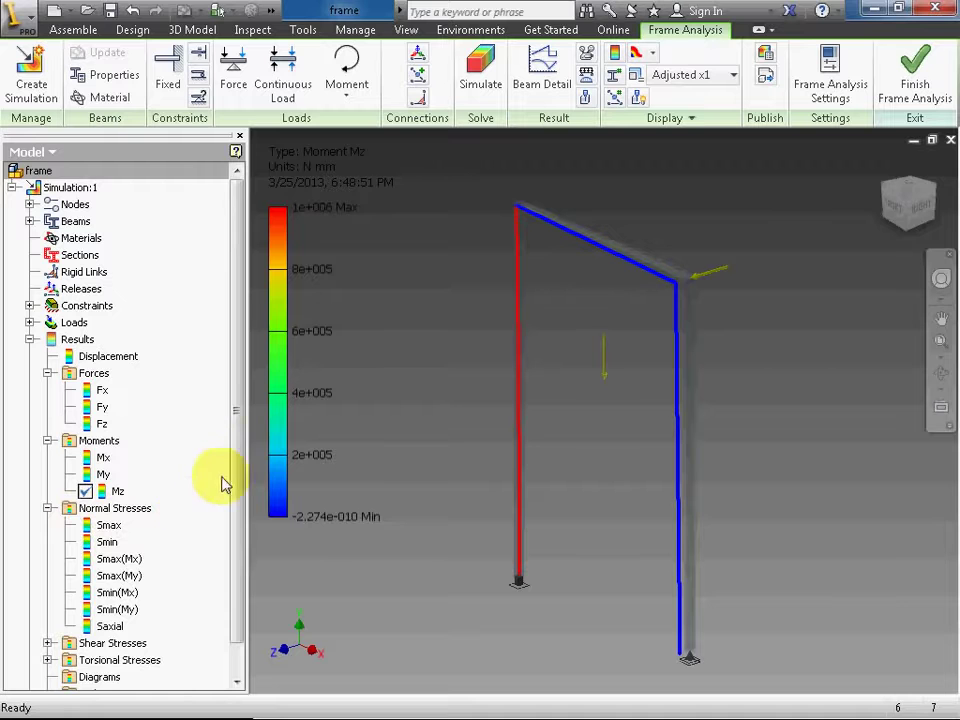
{"action": "left_click_drag", "start_coordinate": [236, 482], "coordinate": [228, 535]}
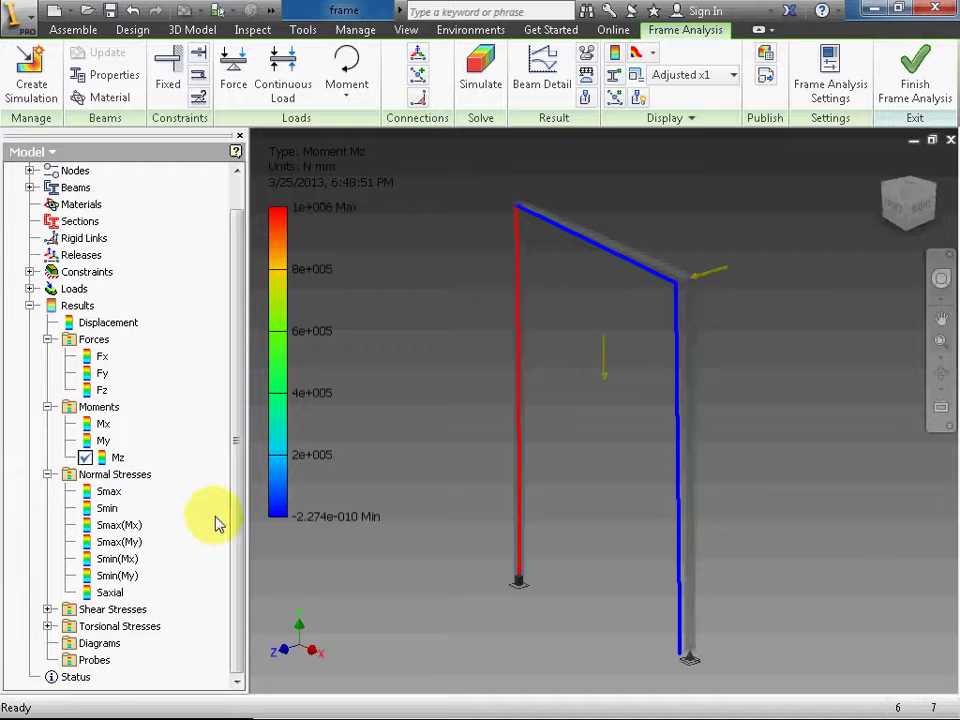
{"action": "right_click", "coordinate": [119, 492]}
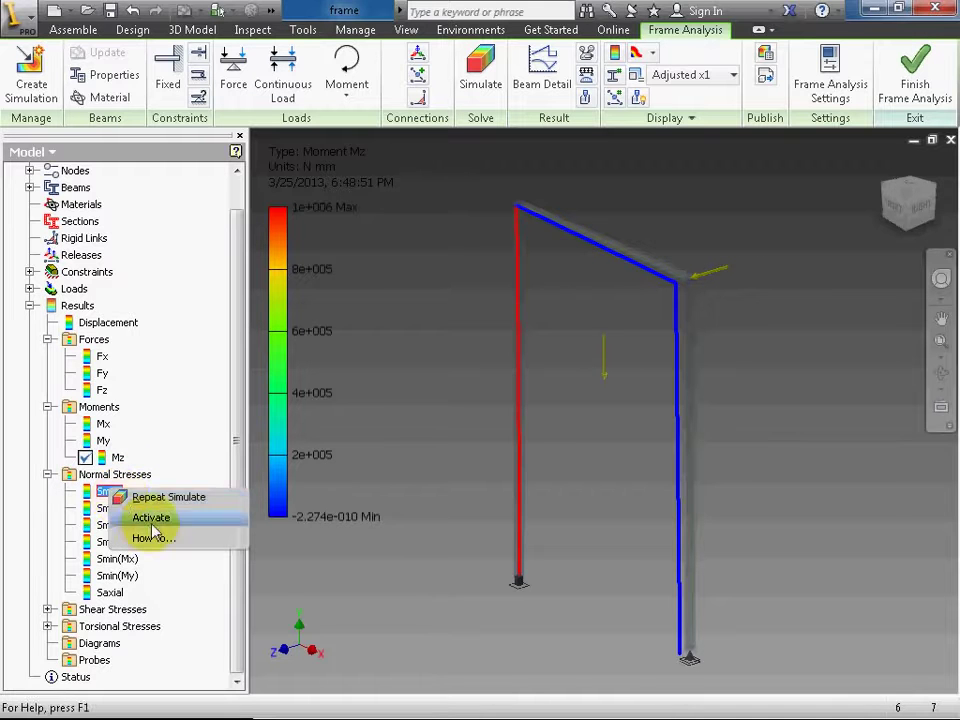
{"action": "left_click", "coordinate": [140, 517]}
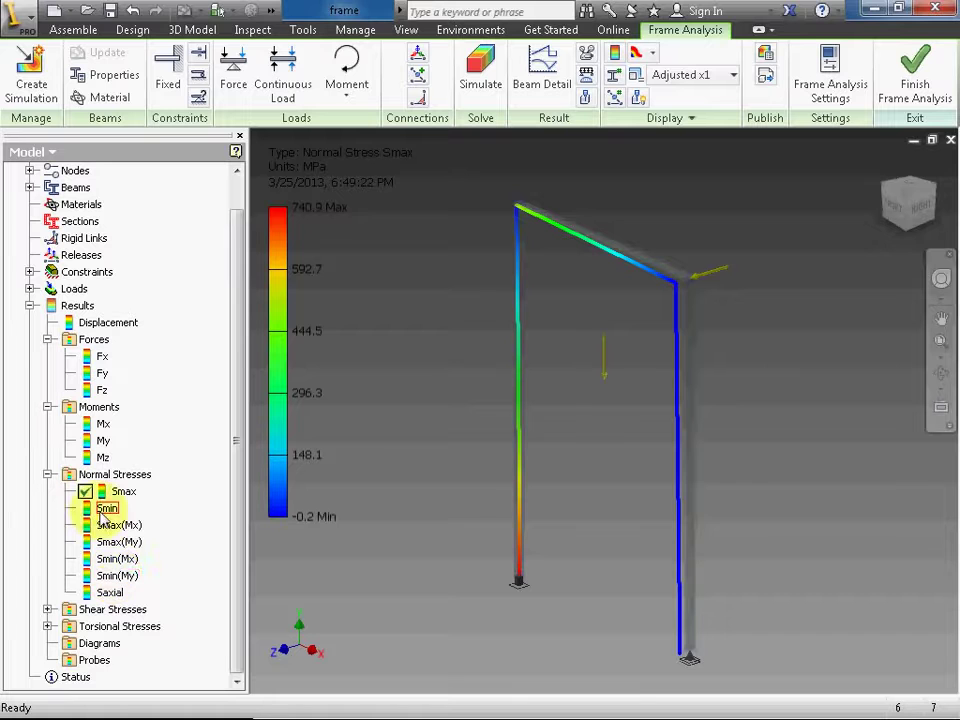
{"action": "right_click", "coordinate": [107, 510]}
{"action": "left_click", "coordinate": [138, 536]}
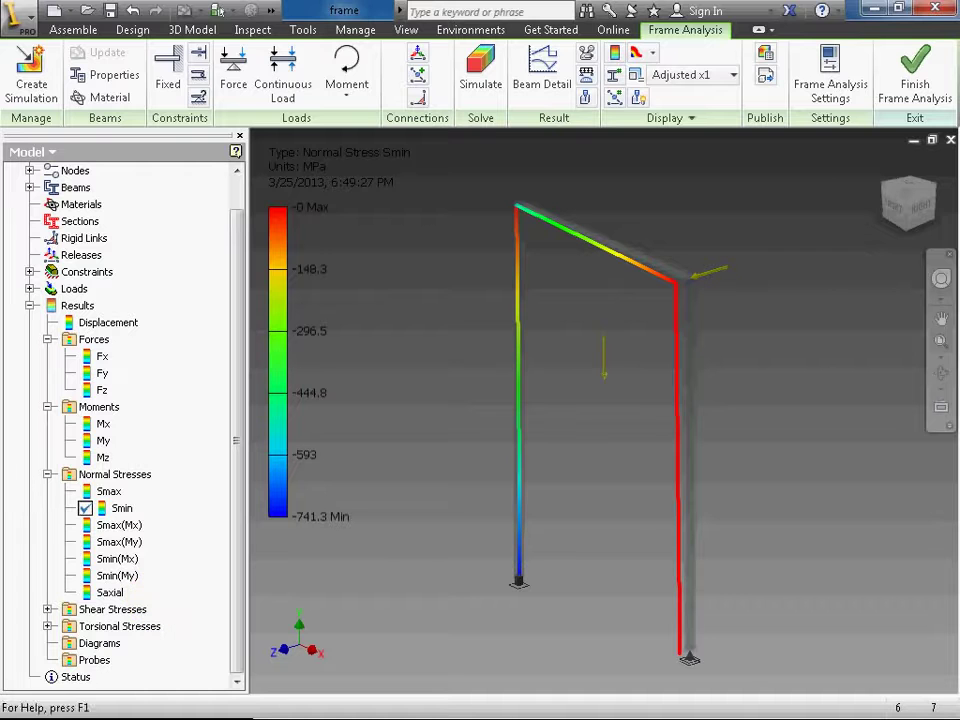
{"action": "right_click", "coordinate": [117, 524]}
{"action": "left_click", "coordinate": [150, 552]}
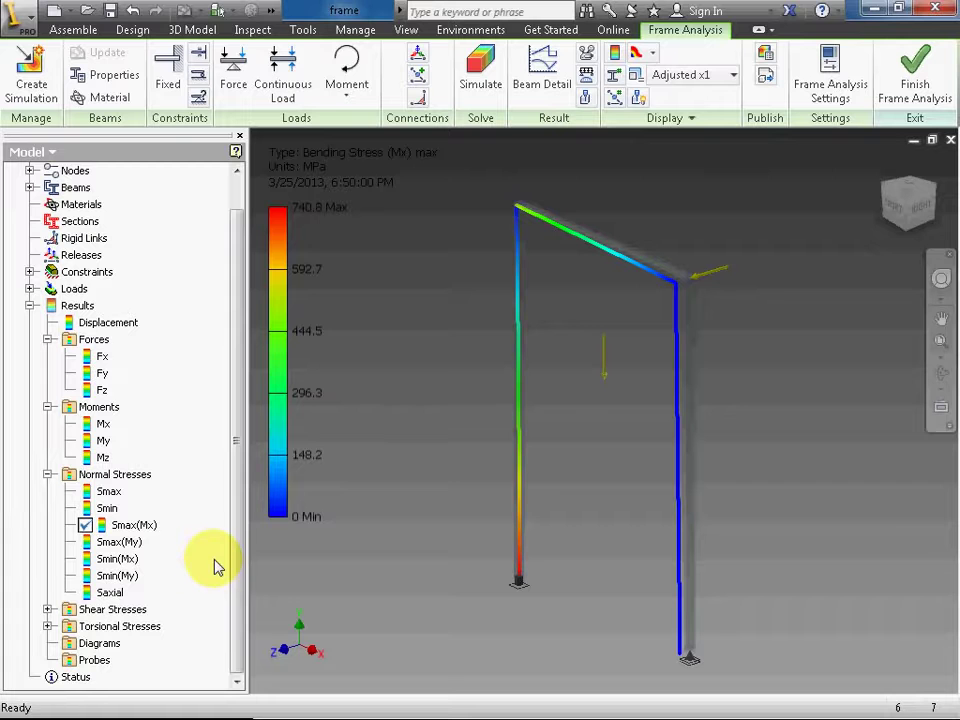
{"action": "right_click", "coordinate": [115, 545]}
{"action": "left_click", "coordinate": [135, 570]}
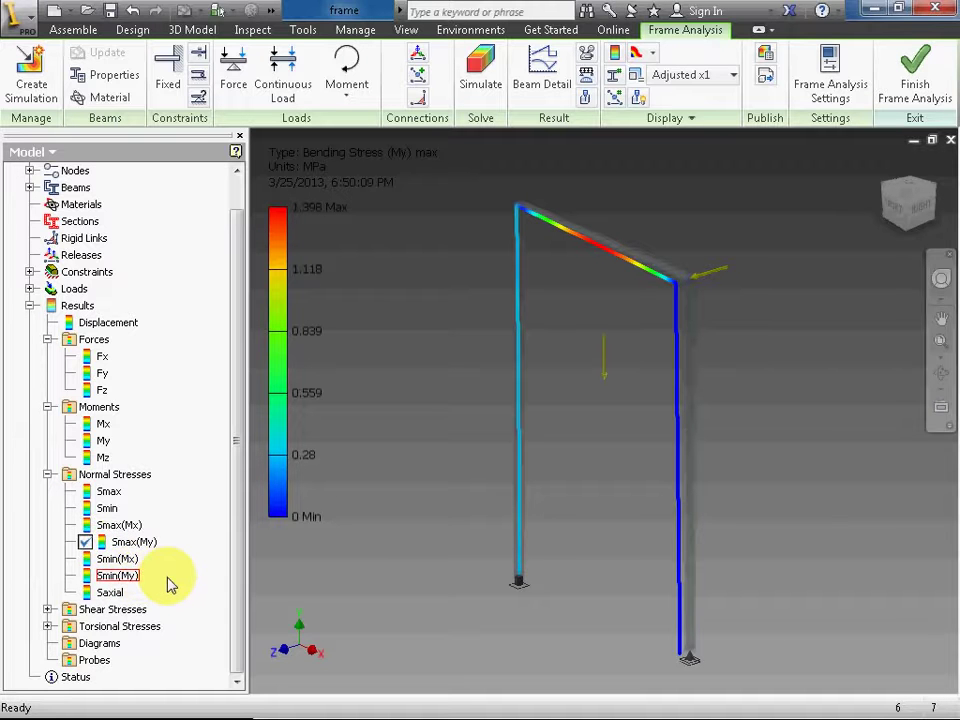
Display the remaining normal stress results Smin(Mx), Smin(My) and Saxial on the frame one after another
{"action": "right_click", "coordinate": [117, 558]}
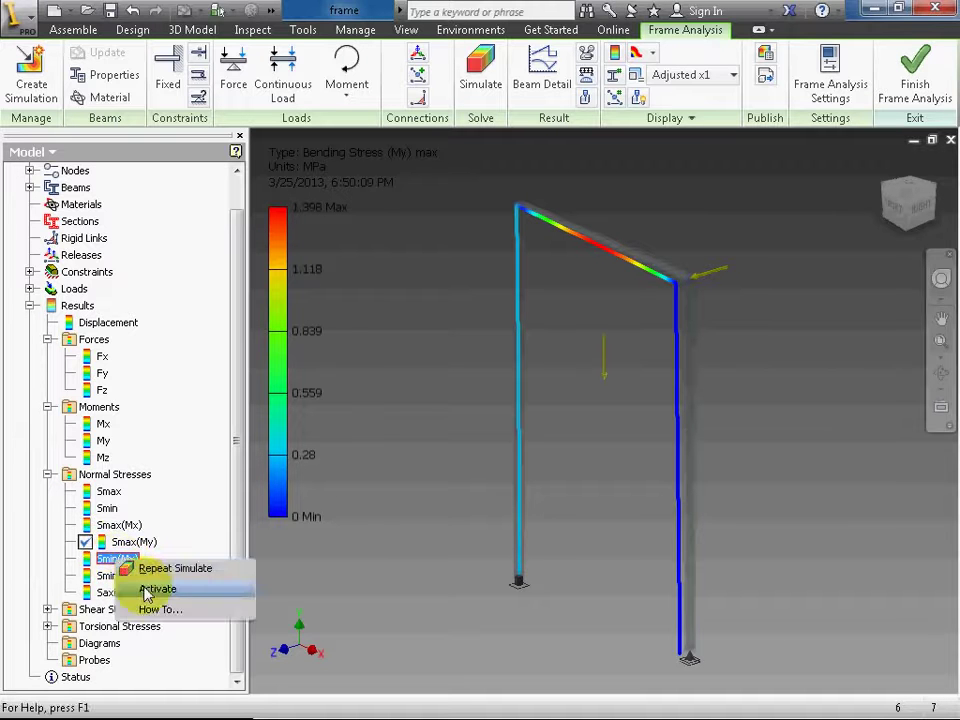
{"action": "left_click", "coordinate": [150, 589]}
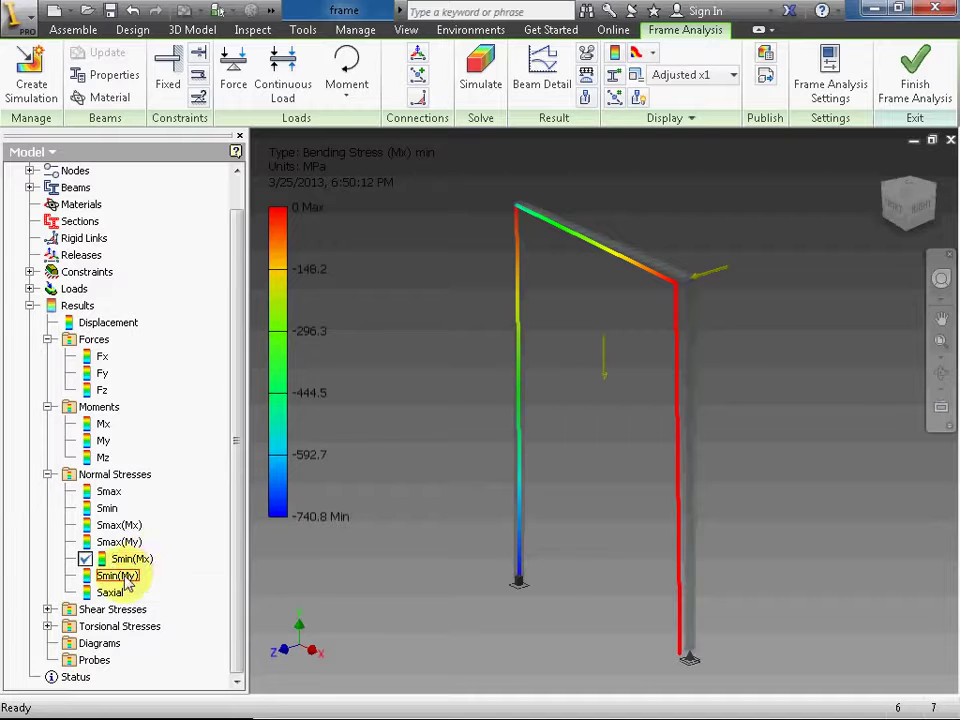
{"action": "right_click", "coordinate": [125, 583]}
{"action": "left_click", "coordinate": [156, 603]}
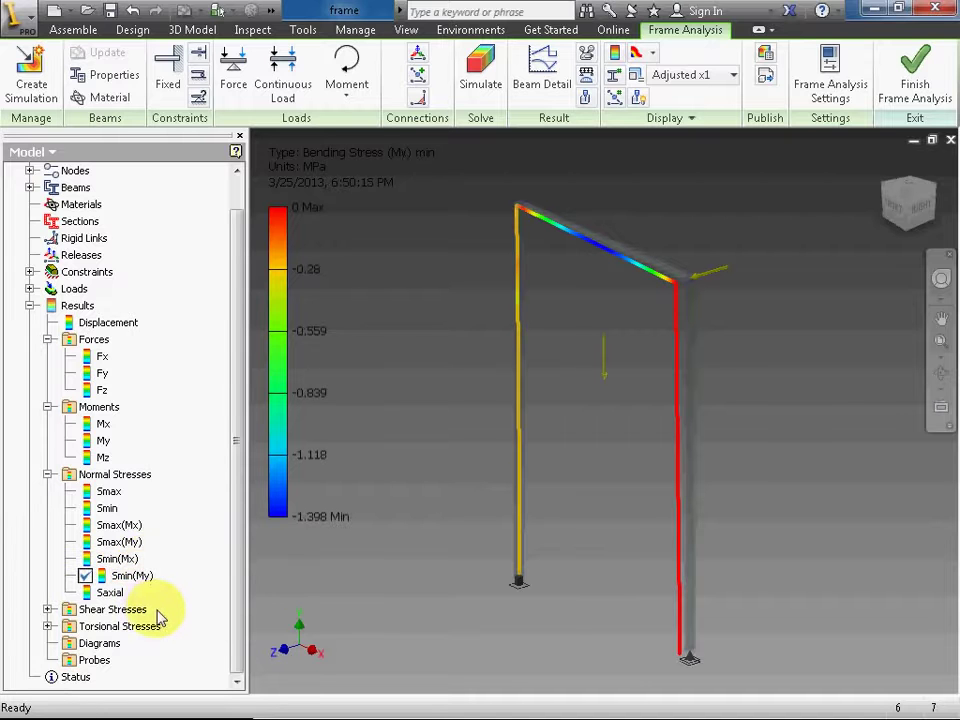
{"action": "left_click", "coordinate": [112, 593]}
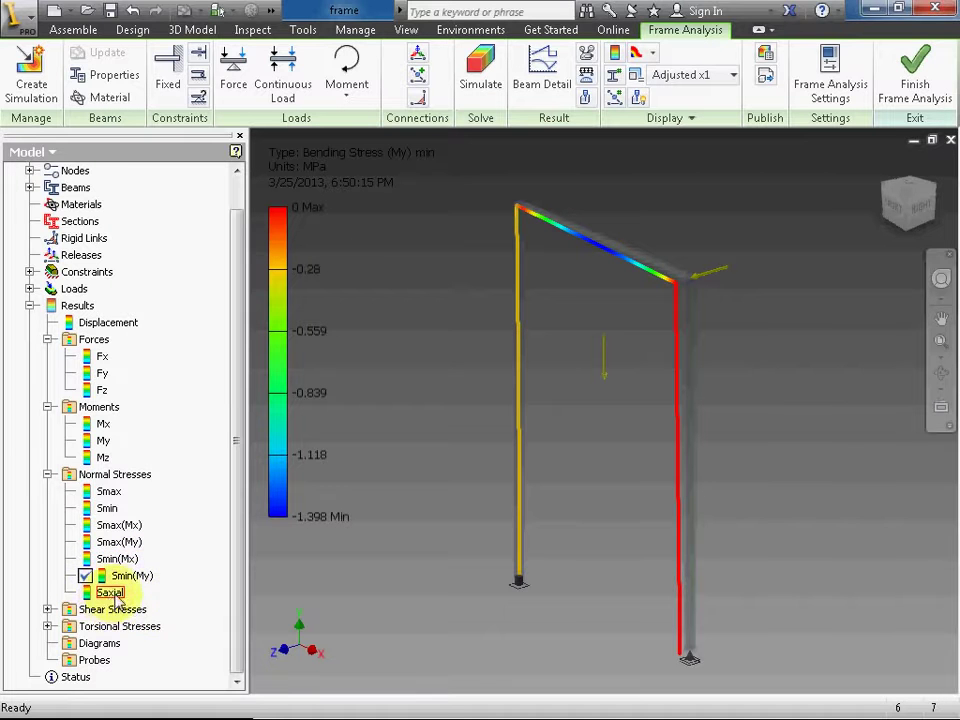
{"action": "right_click", "coordinate": [115, 595]}
{"action": "left_click", "coordinate": [140, 618]}
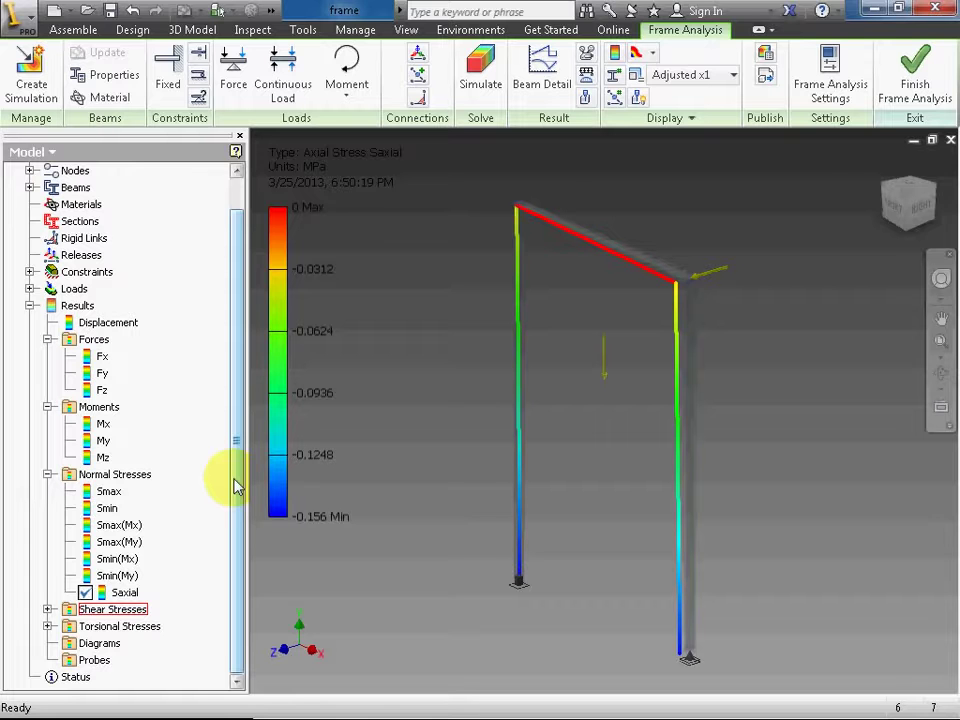
Display the shear stress results Tx and Ty in turn, and return to the Smax normal stress result
{"action": "left_click", "coordinate": [47, 610]}
{"action": "scroll", "coordinate": [122, 563], "scroll_direction": "down", "scroll_amount": 1}
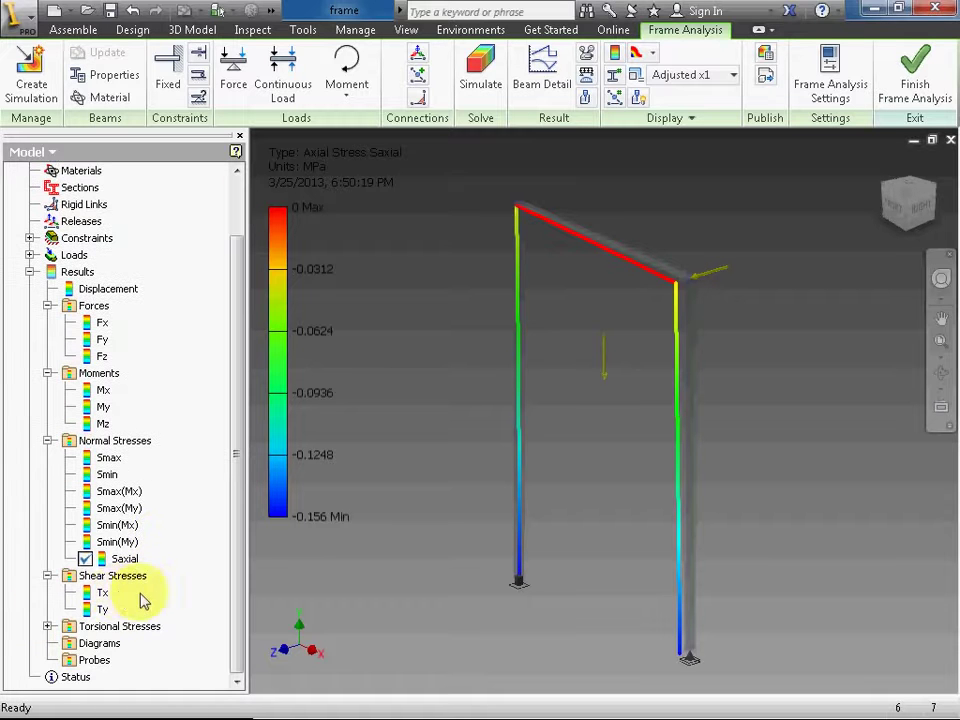
{"action": "right_click", "coordinate": [100, 594]}
{"action": "left_click", "coordinate": [107, 619]}
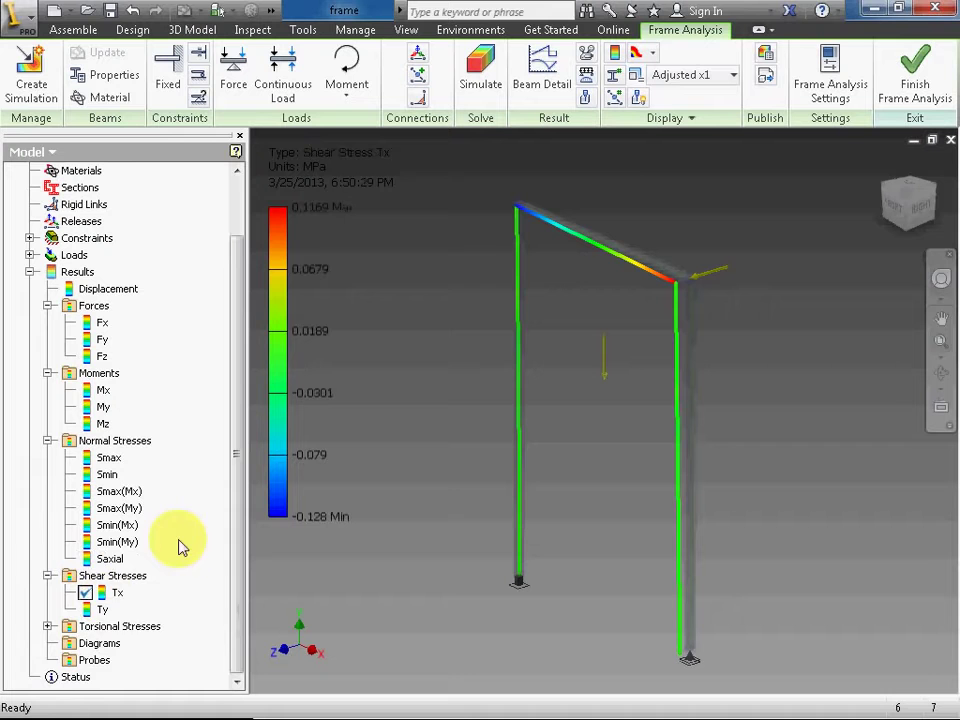
{"action": "right_click", "coordinate": [104, 611]}
{"action": "left_click", "coordinate": [128, 638]}
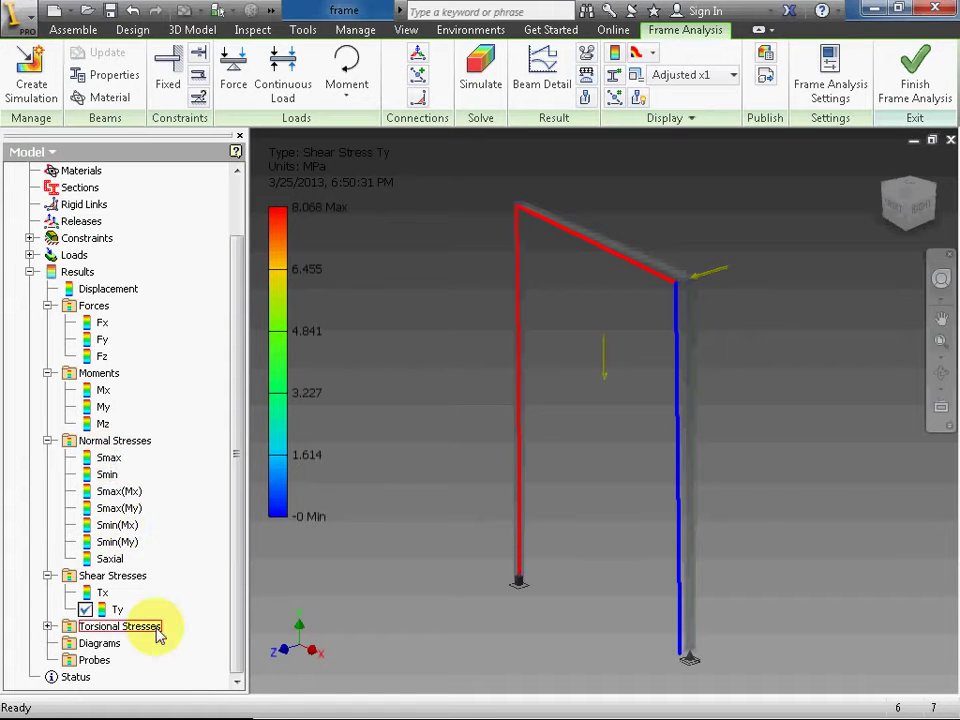
{"action": "right_click", "coordinate": [112, 461]}
{"action": "left_click", "coordinate": [153, 485]}
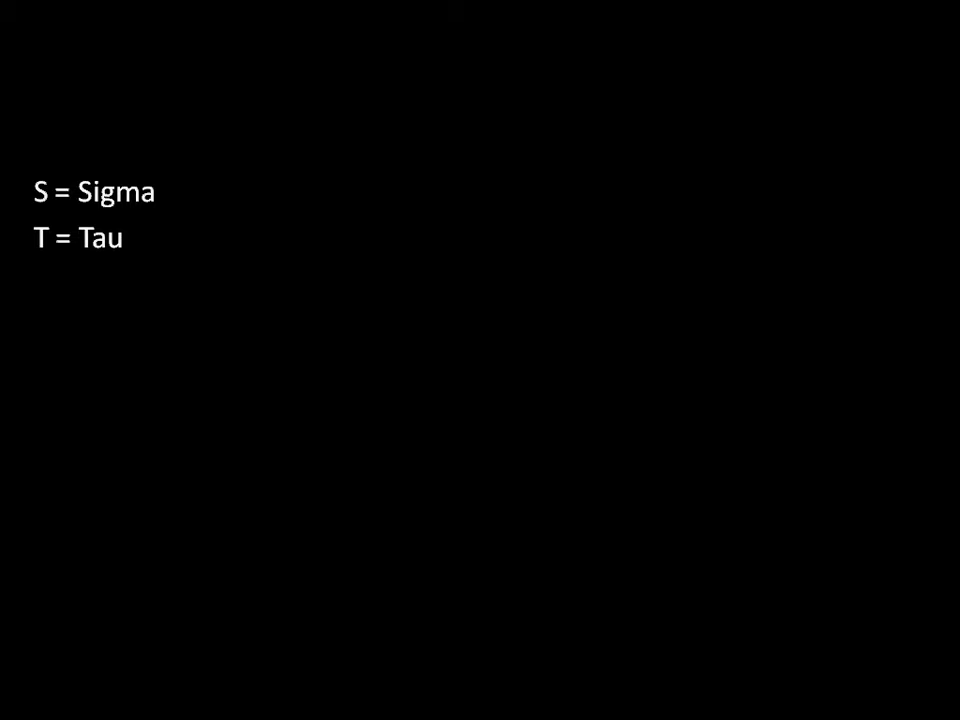
{"action": "type", "text": "(ứng suất"}
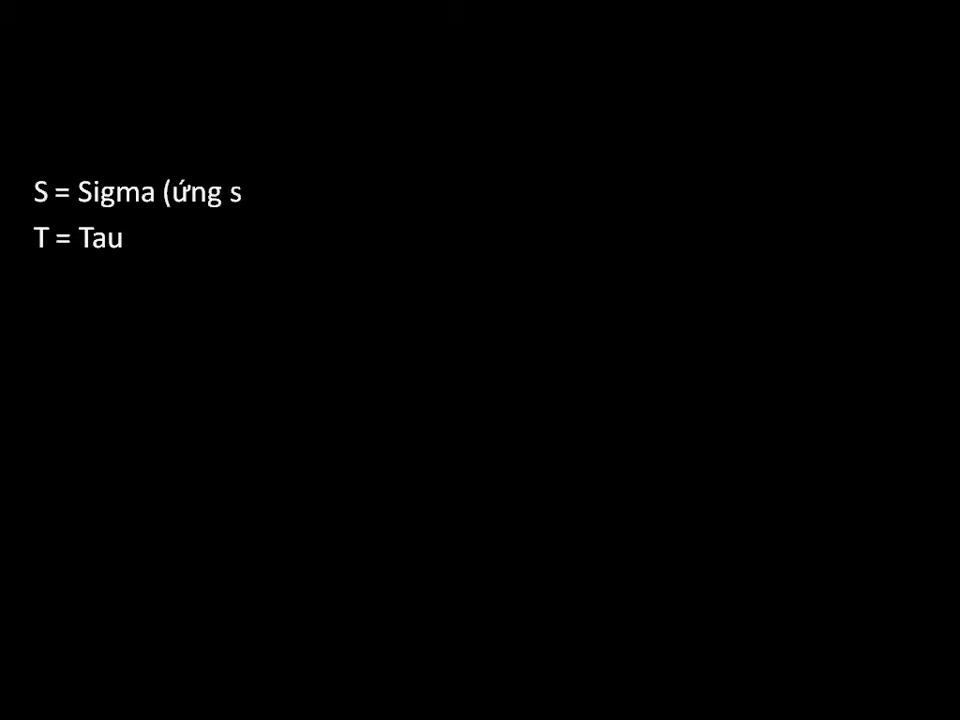
{"action": "type", "text": " pháp"}
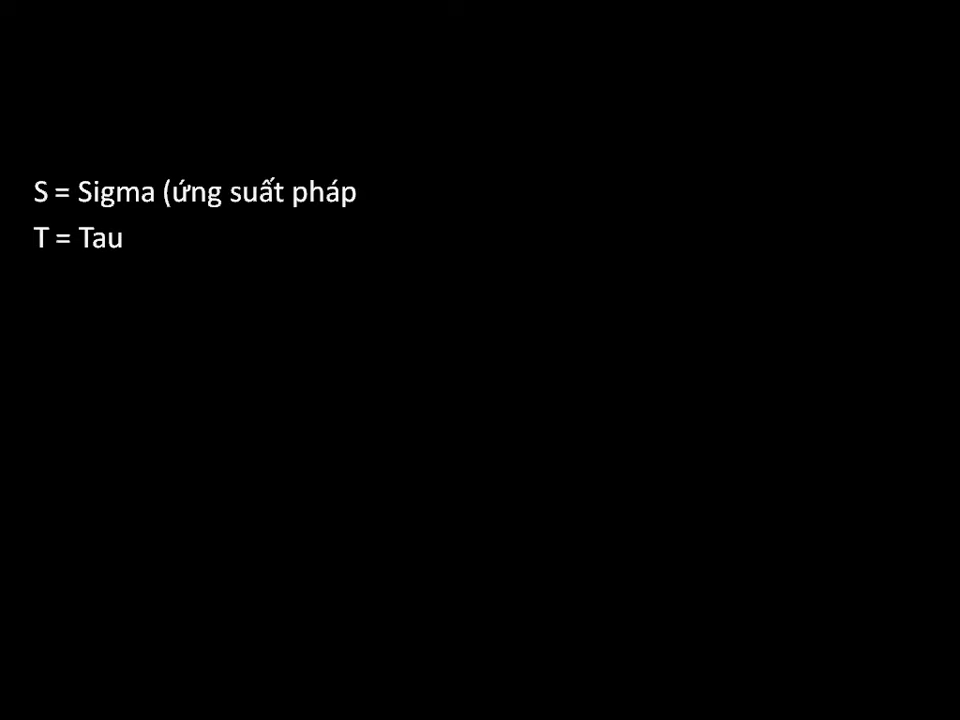